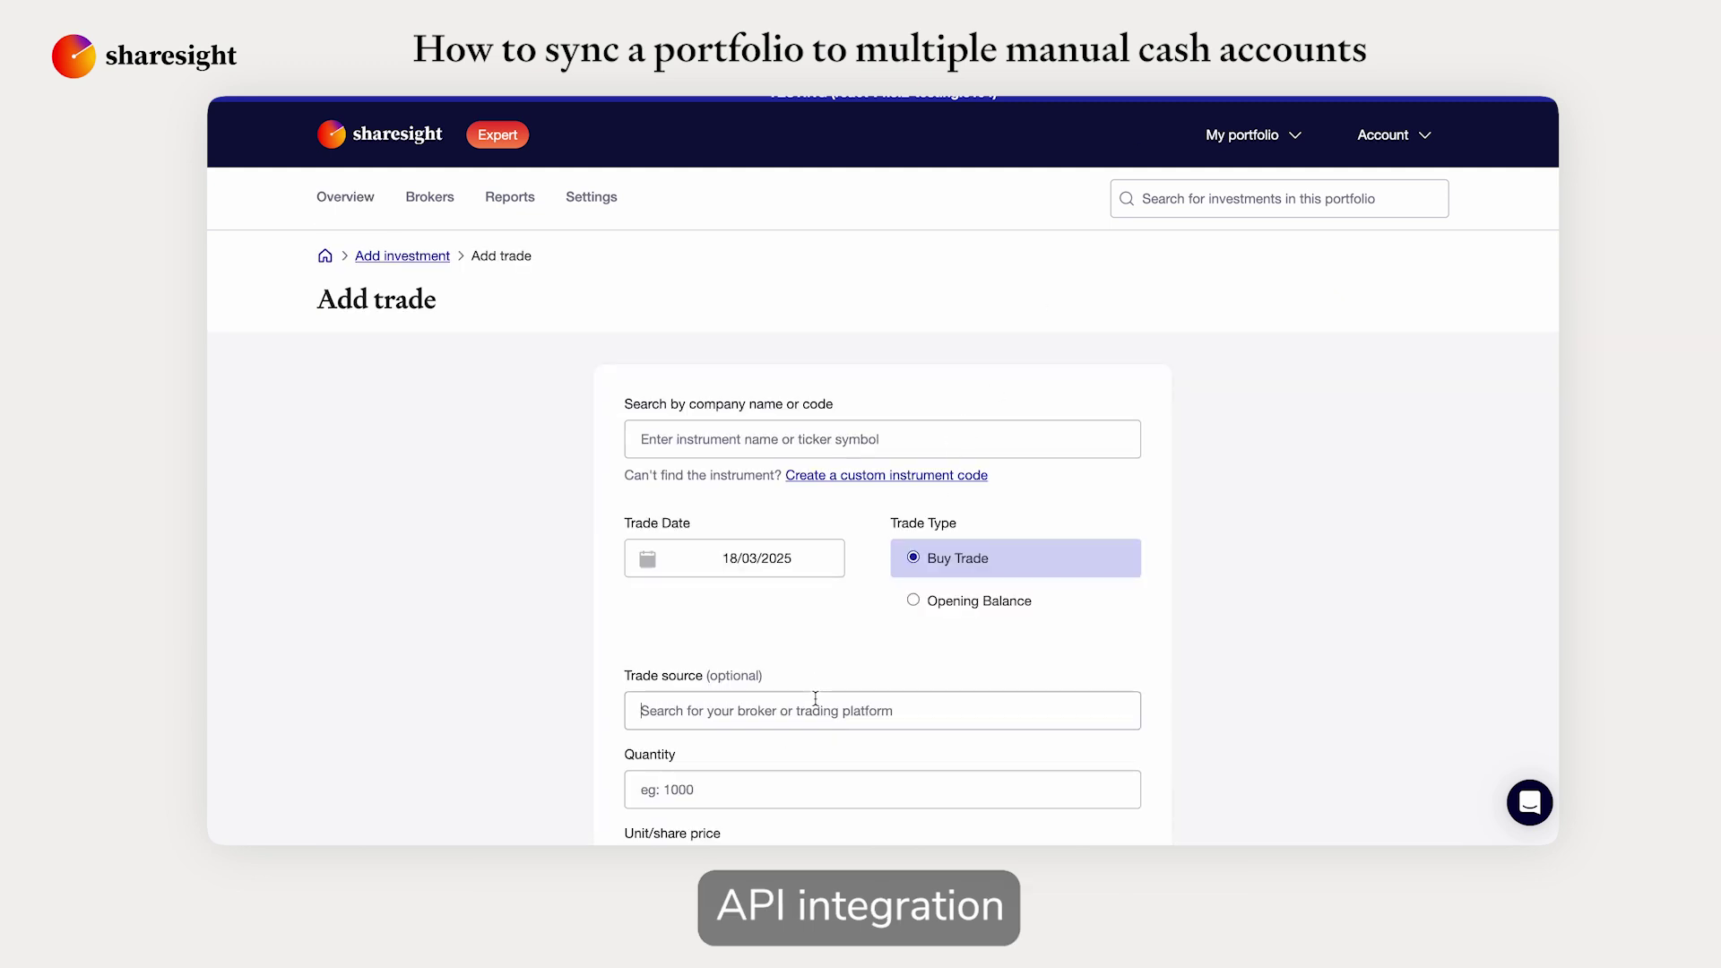
- Set the trade source of the new buy trade to Commsec
text(commsec)
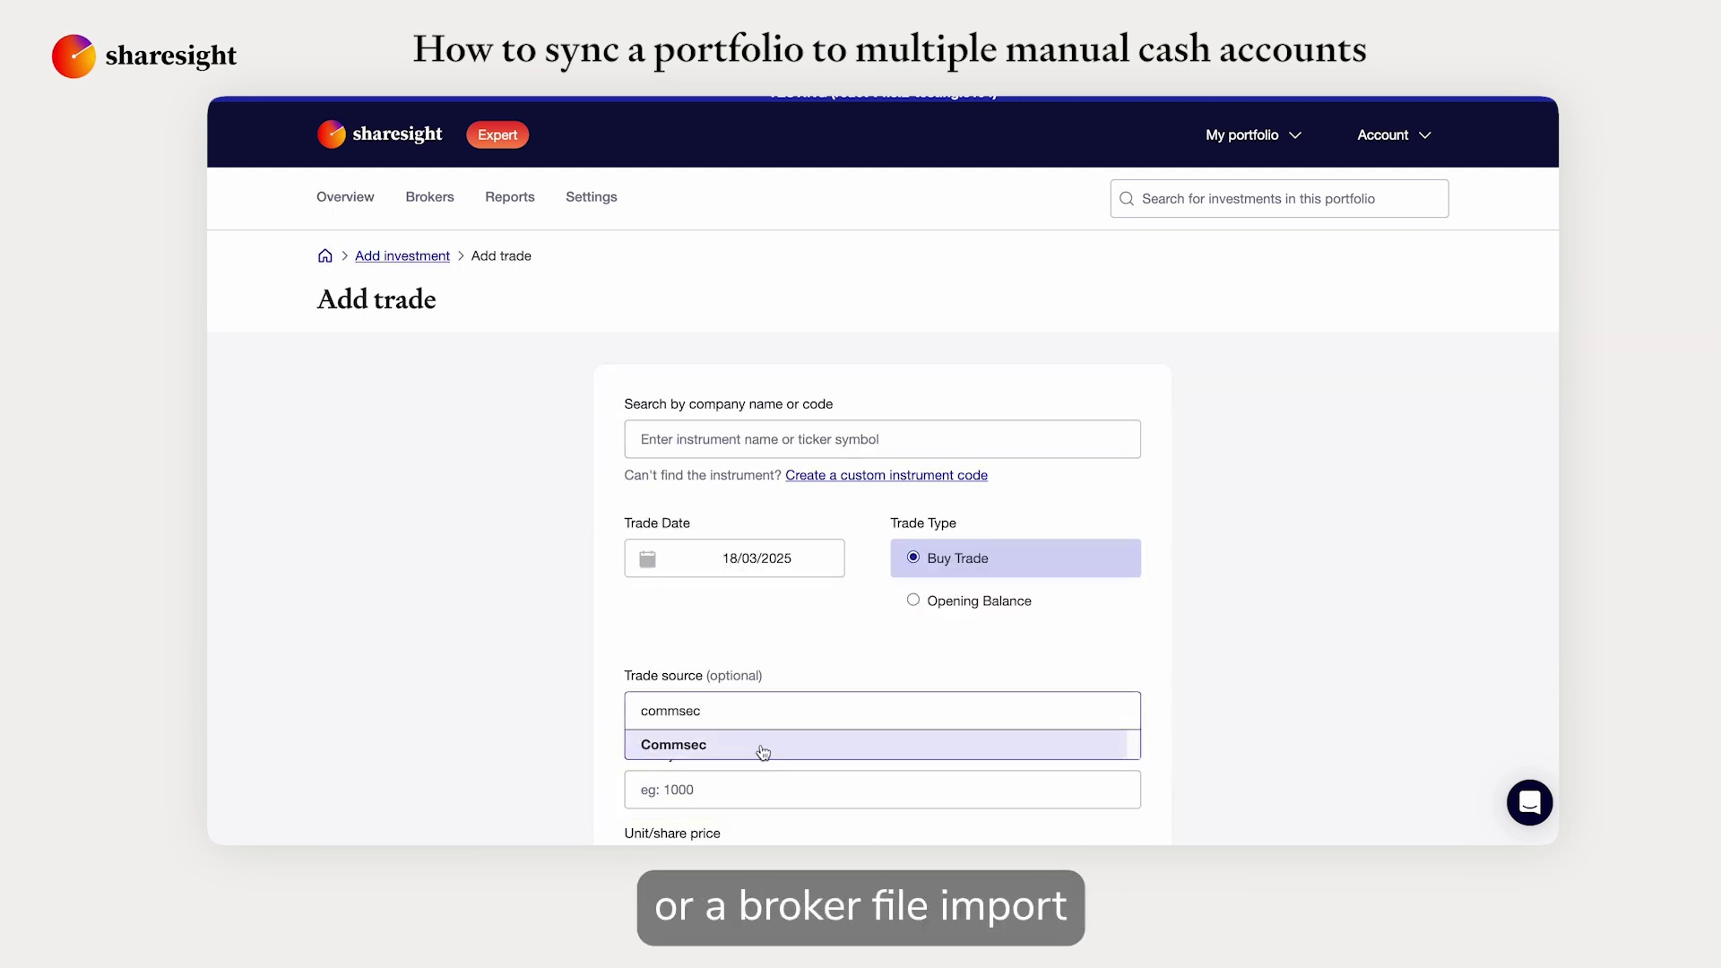
click(763, 747)
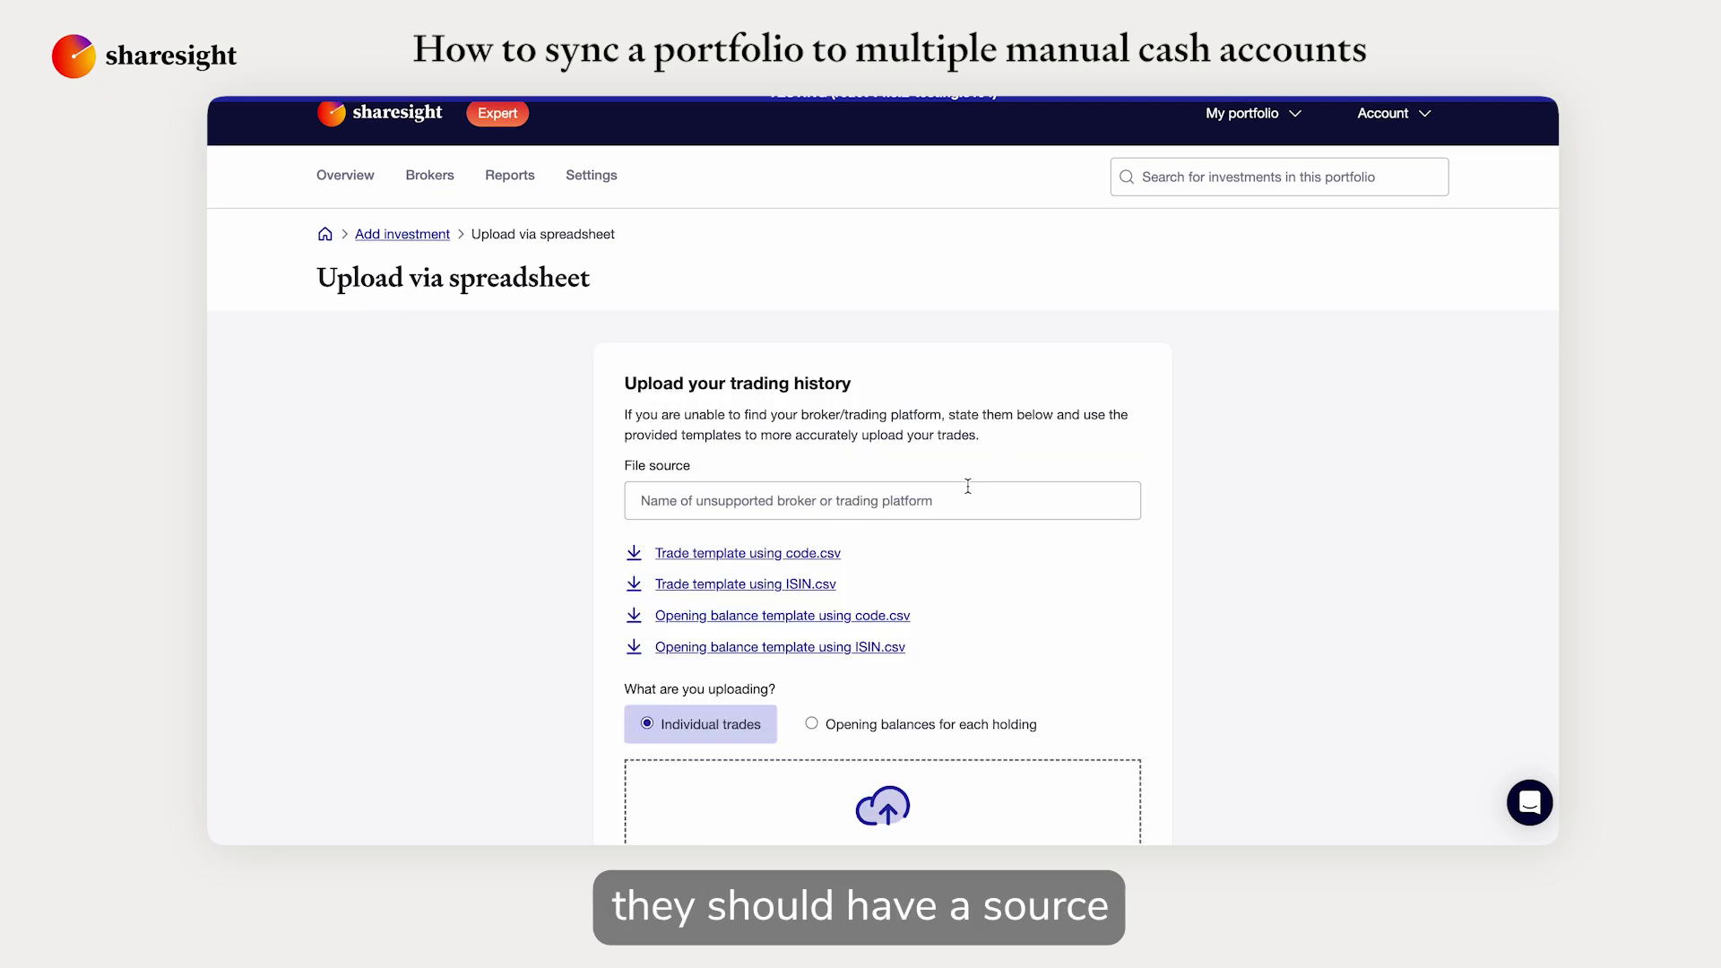
- Set the file source of the spreadsheet upload to Evans and Partners
click(966, 493)
text(ev)
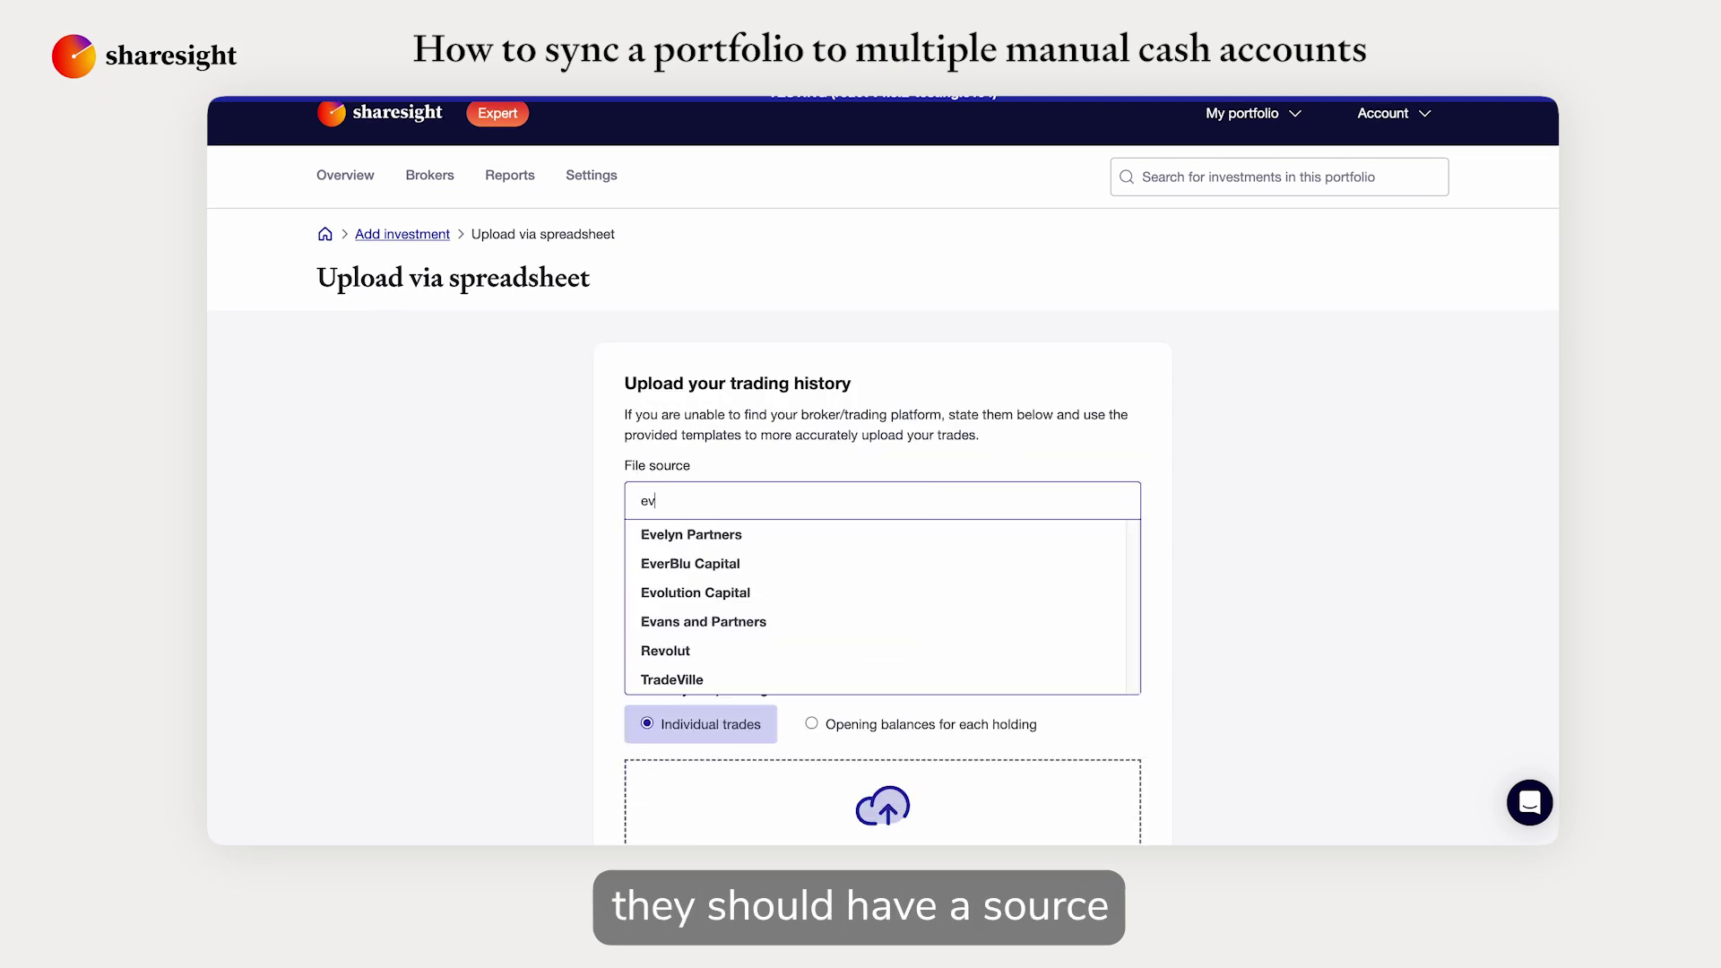
text(an)
click(881, 534)
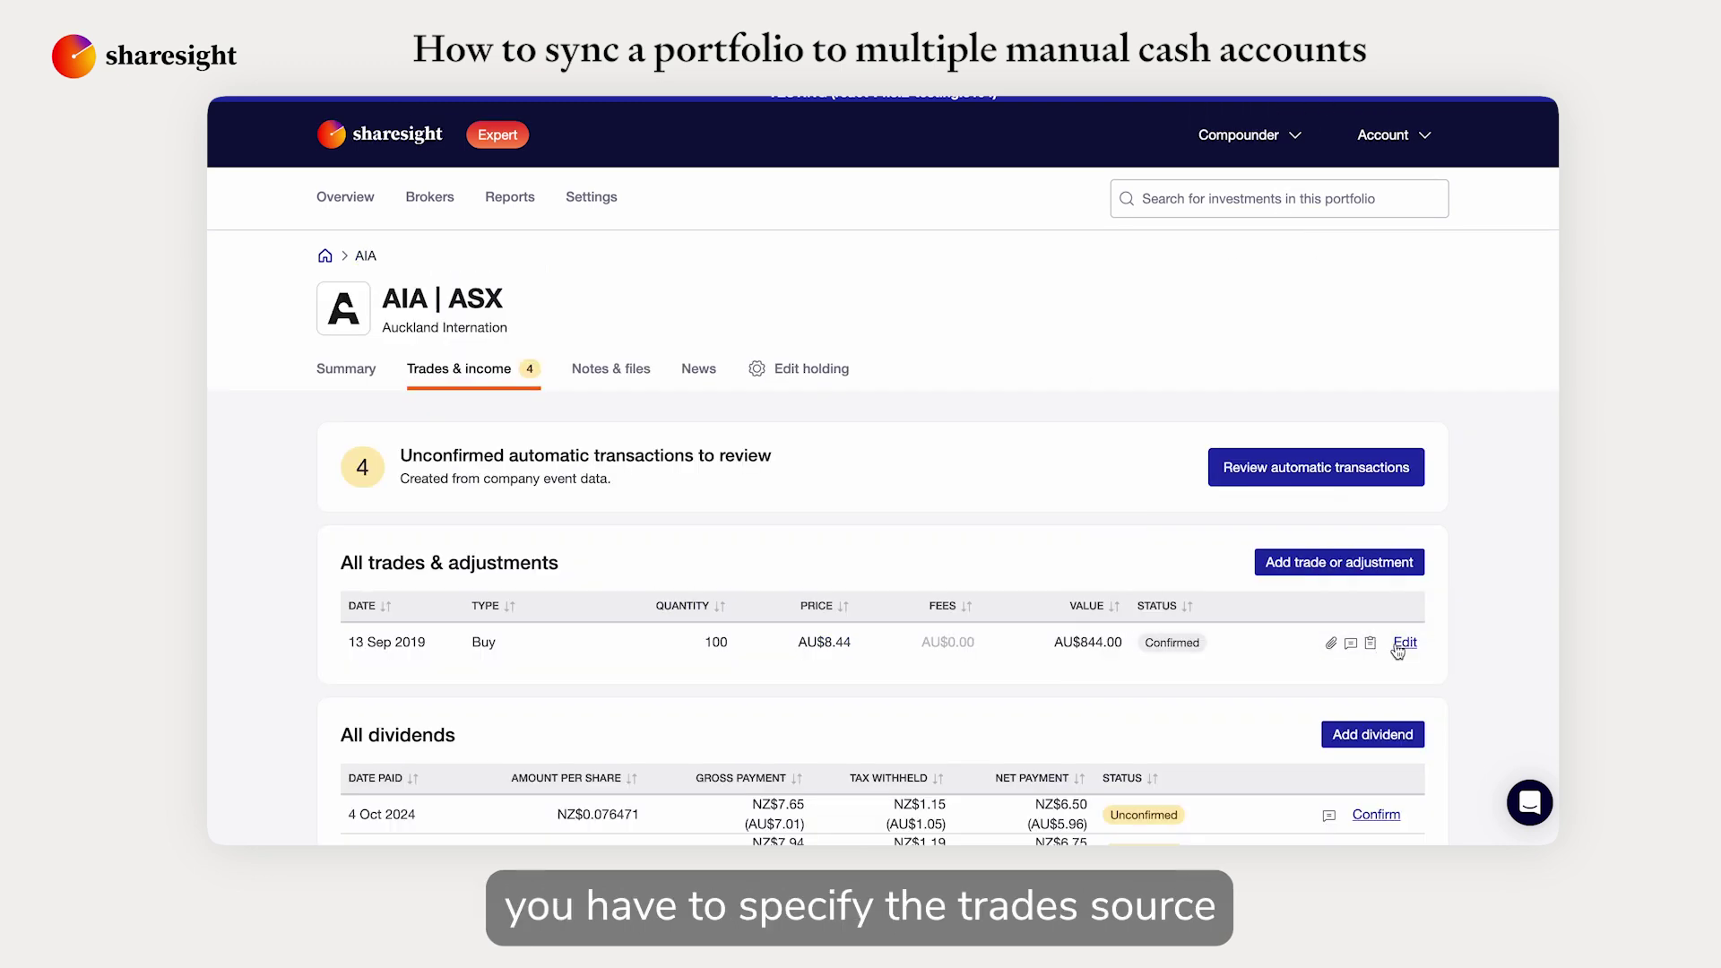
- Edit the 13 Sep 2019 buy trade of the AIA holding and set its trade source to Commsec
click(1399, 647)
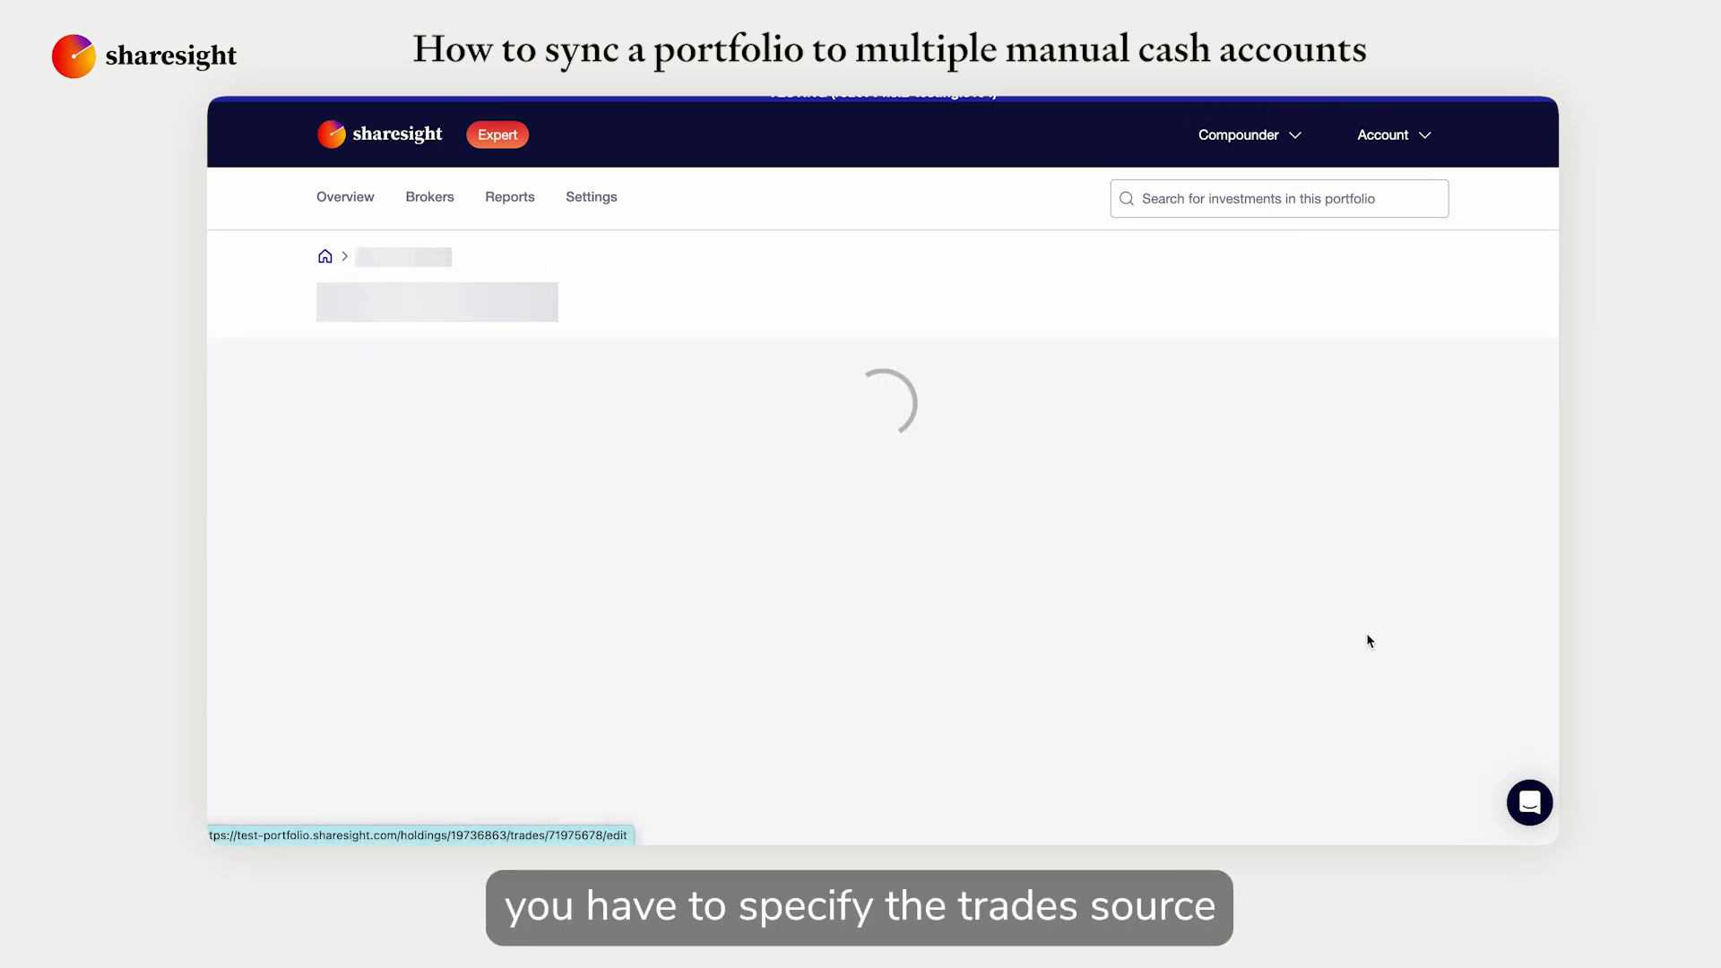
click(798, 648)
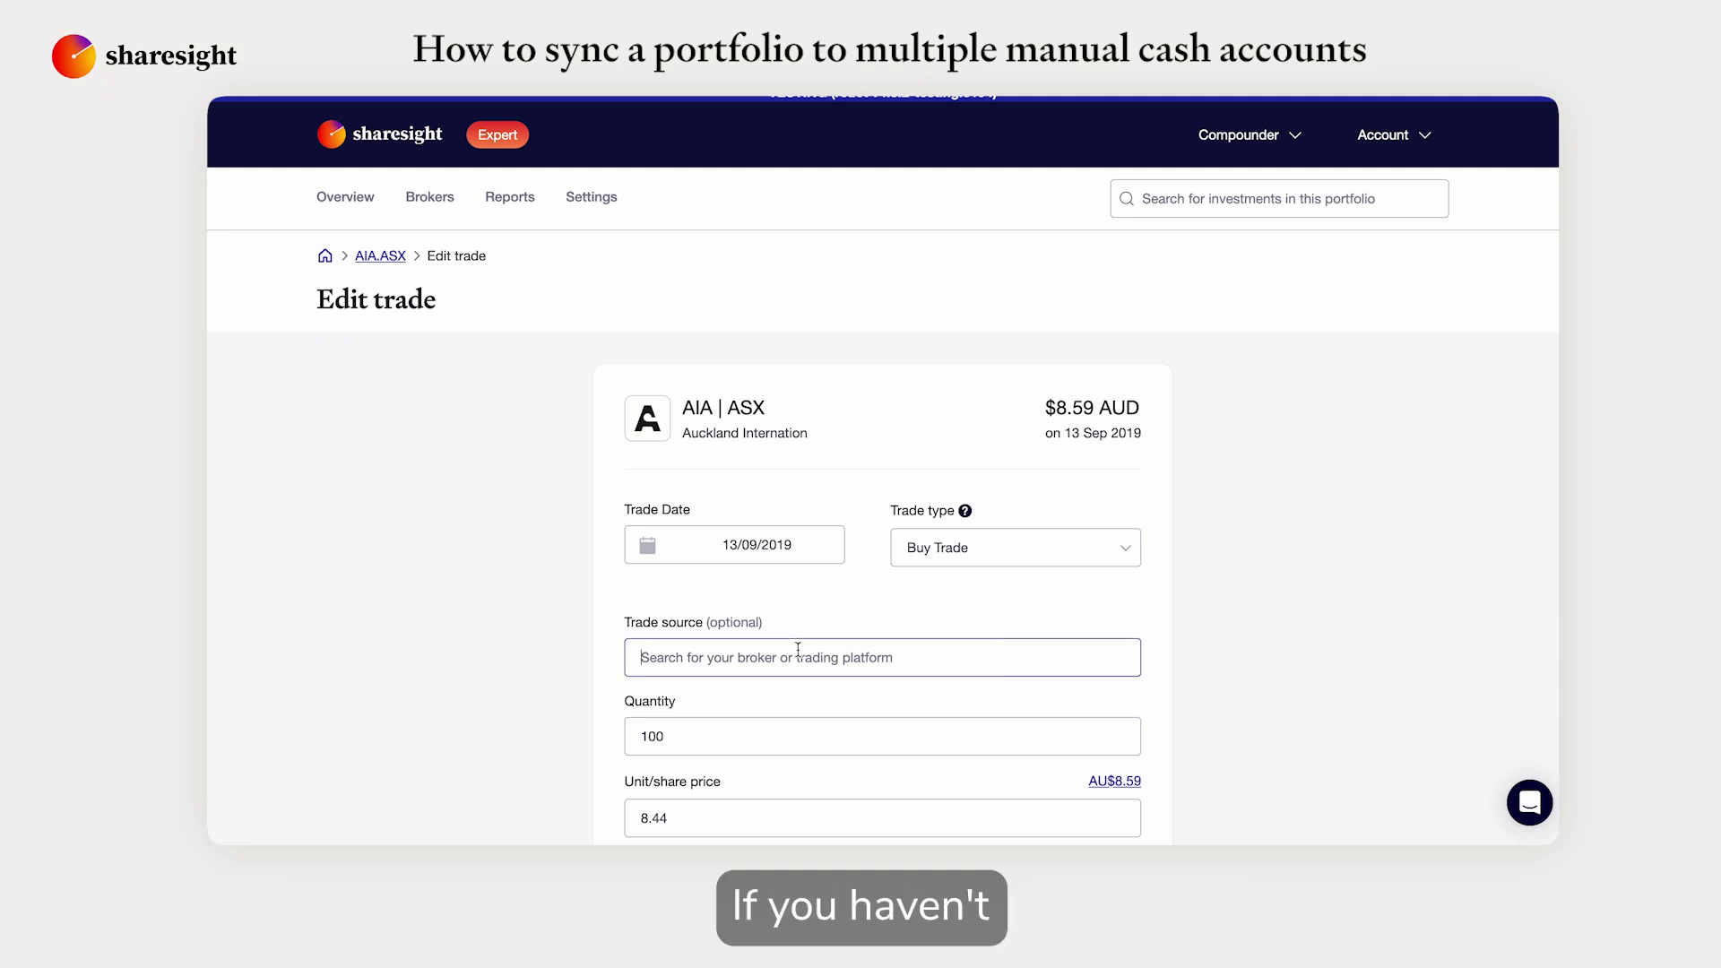
text(commsec)
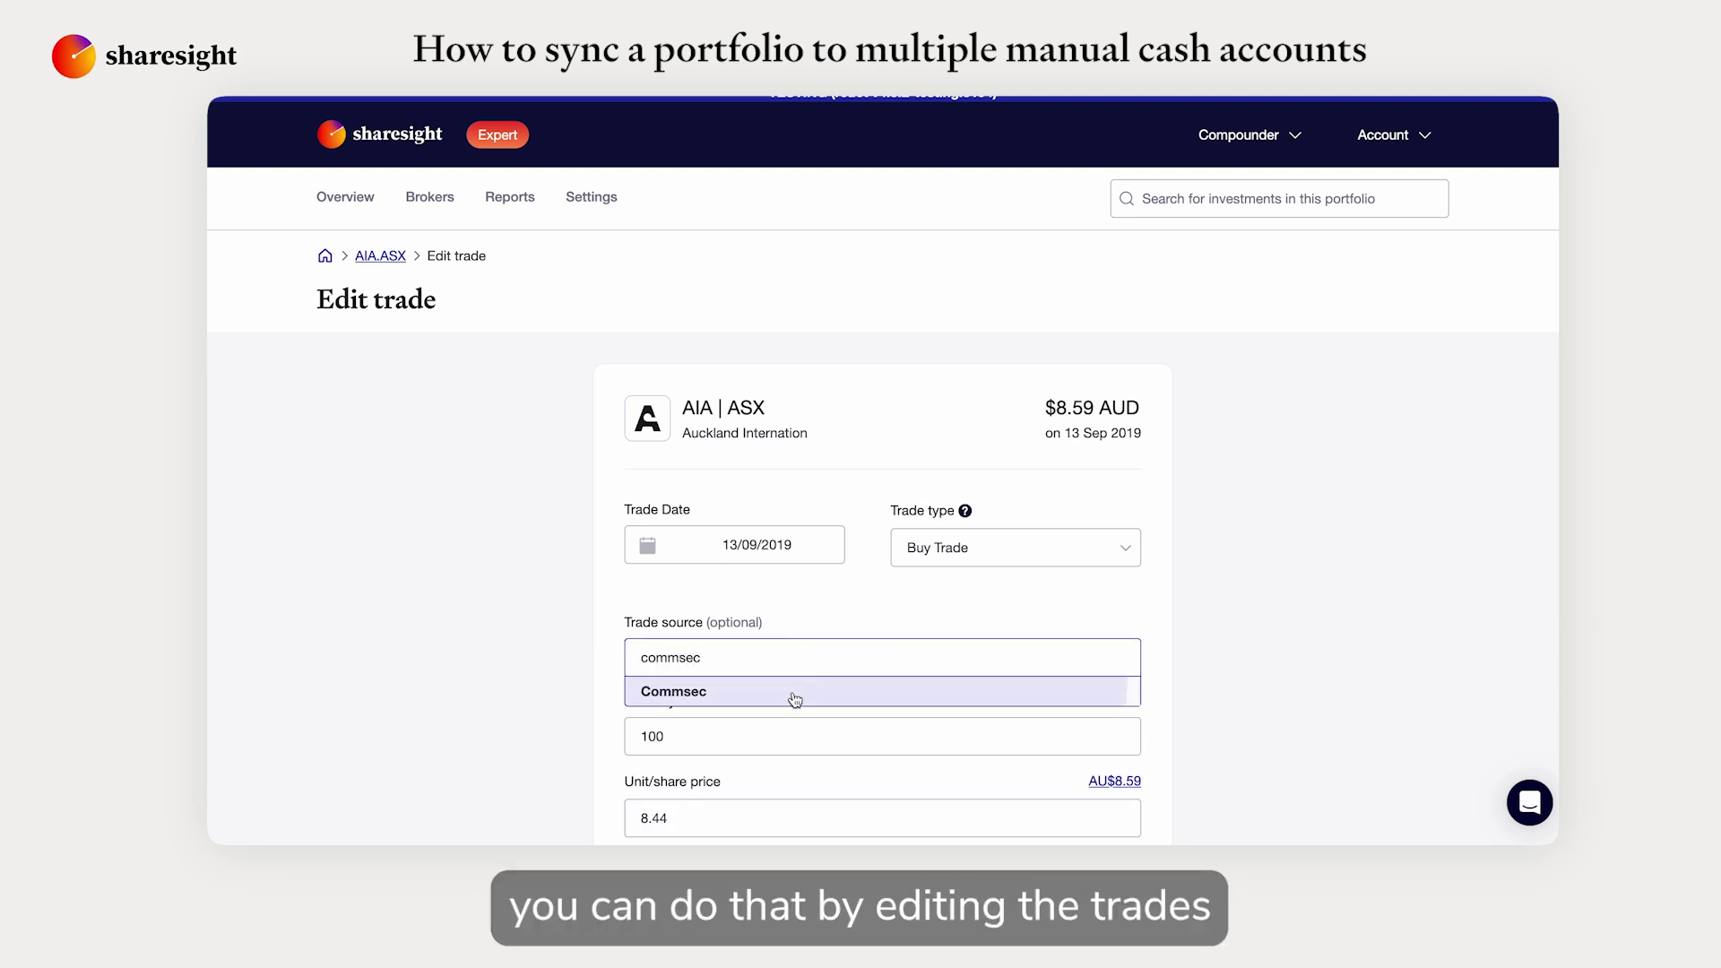
click(795, 699)
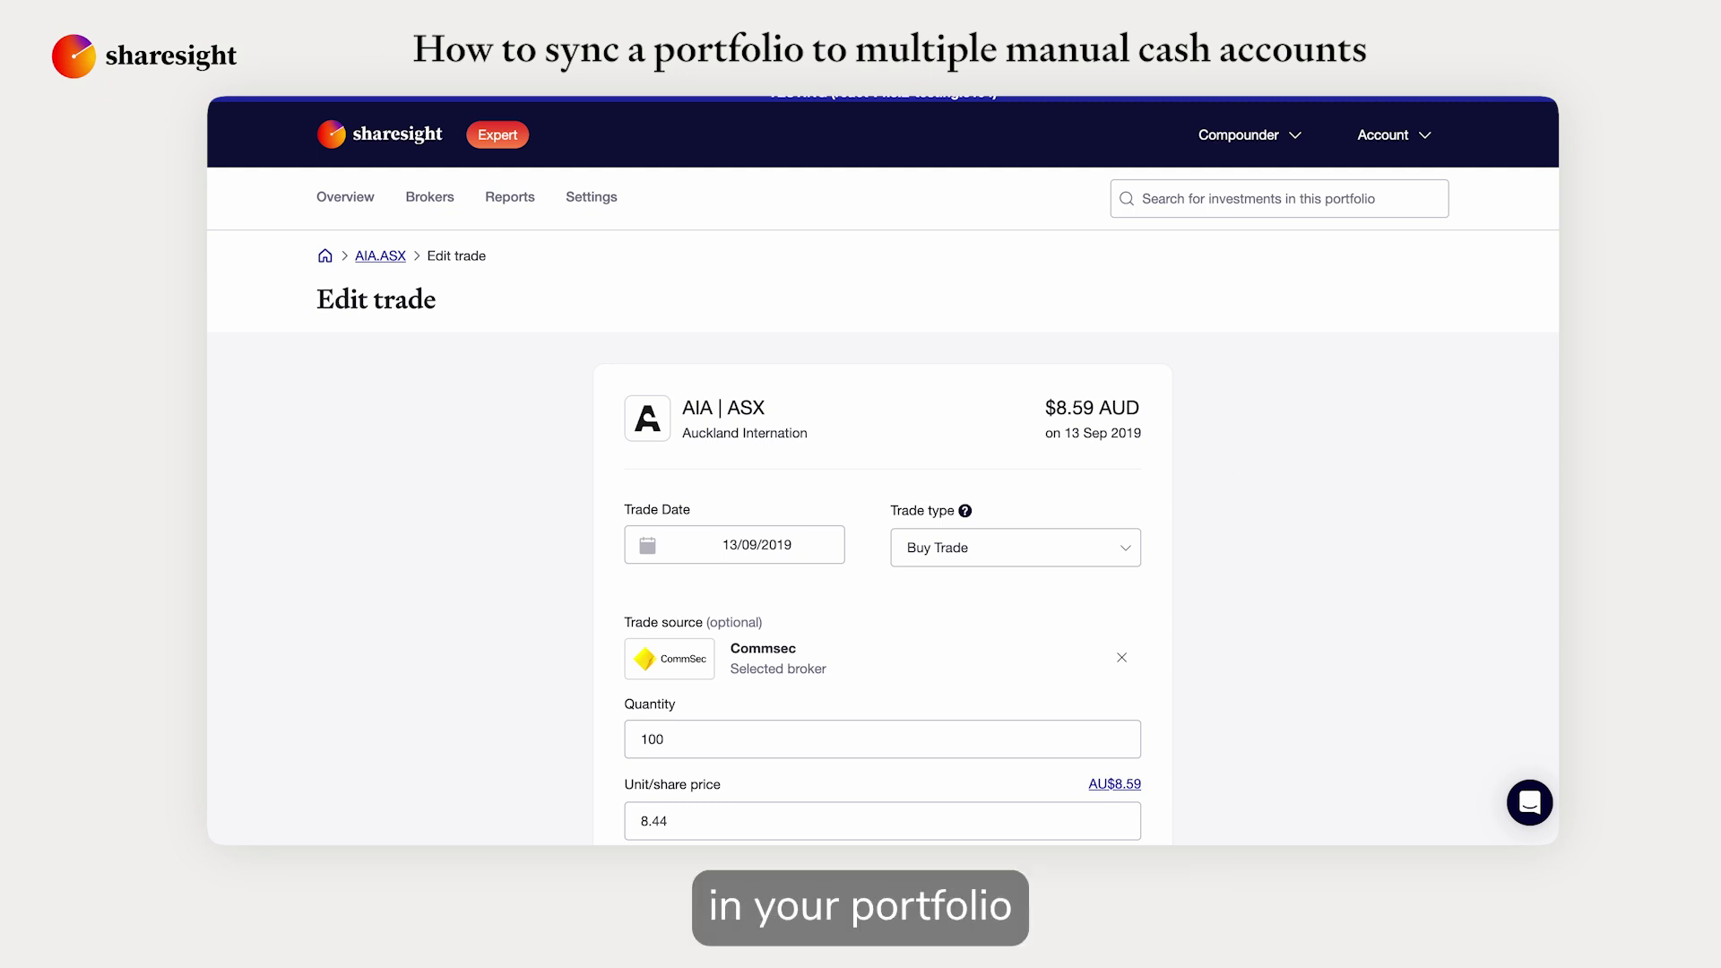
click(1398, 90)
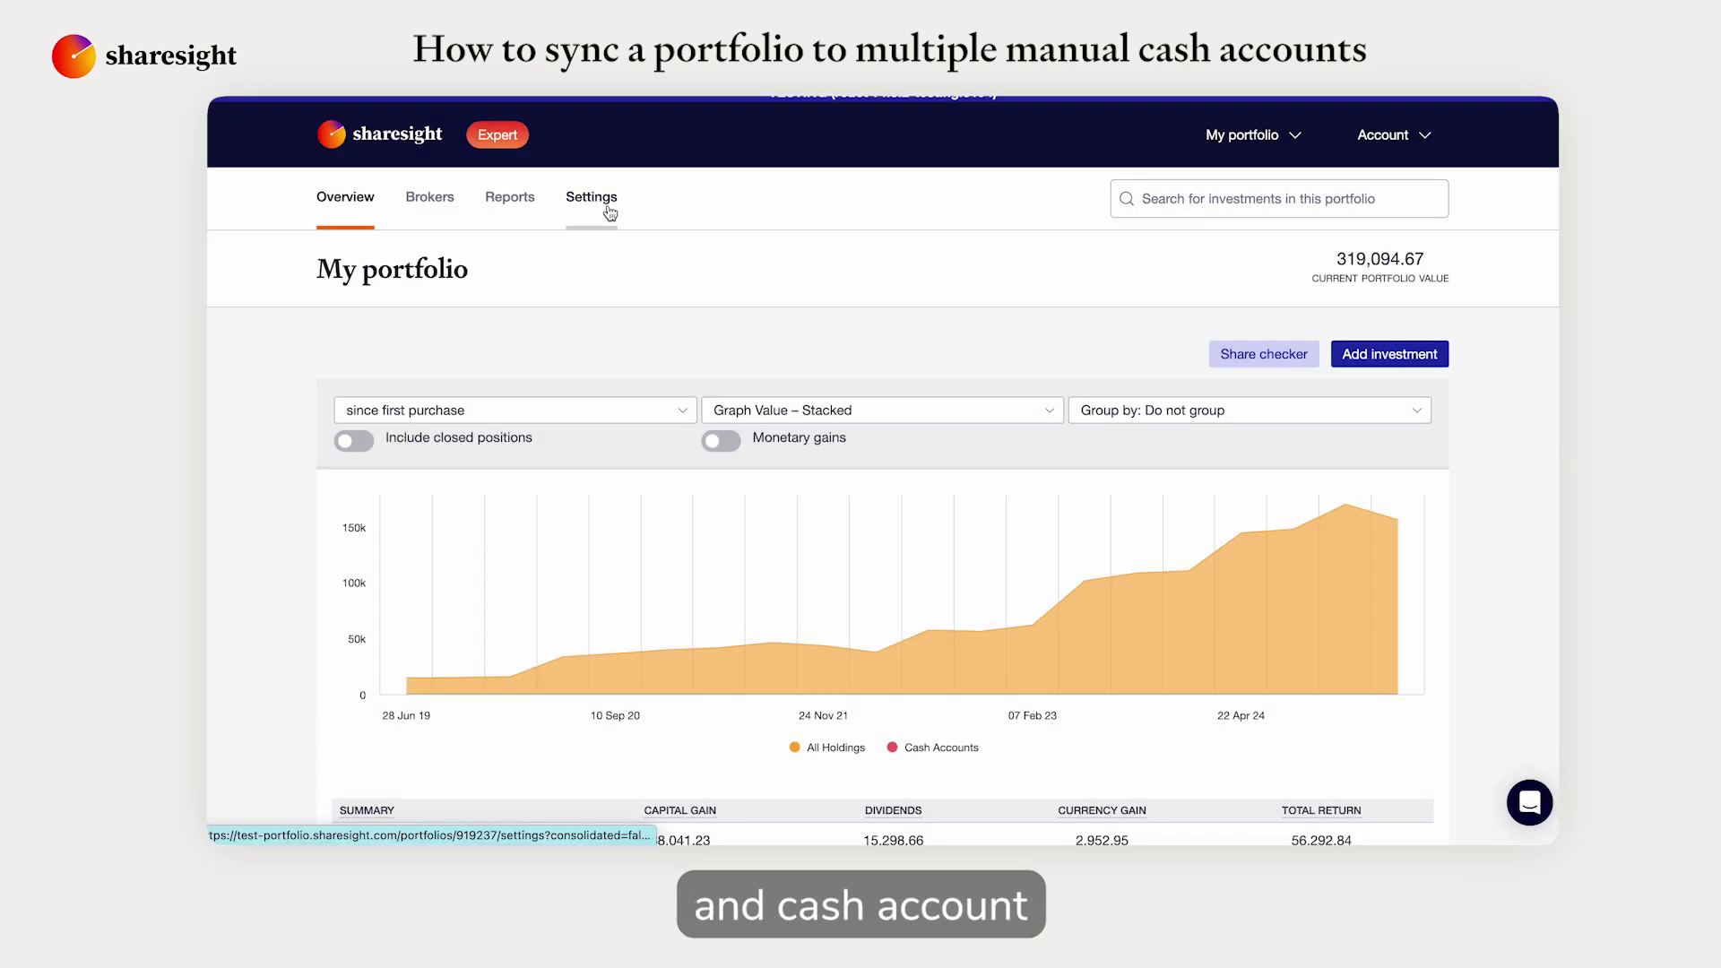
- Open the cash account settings of My portfolio
click(610, 213)
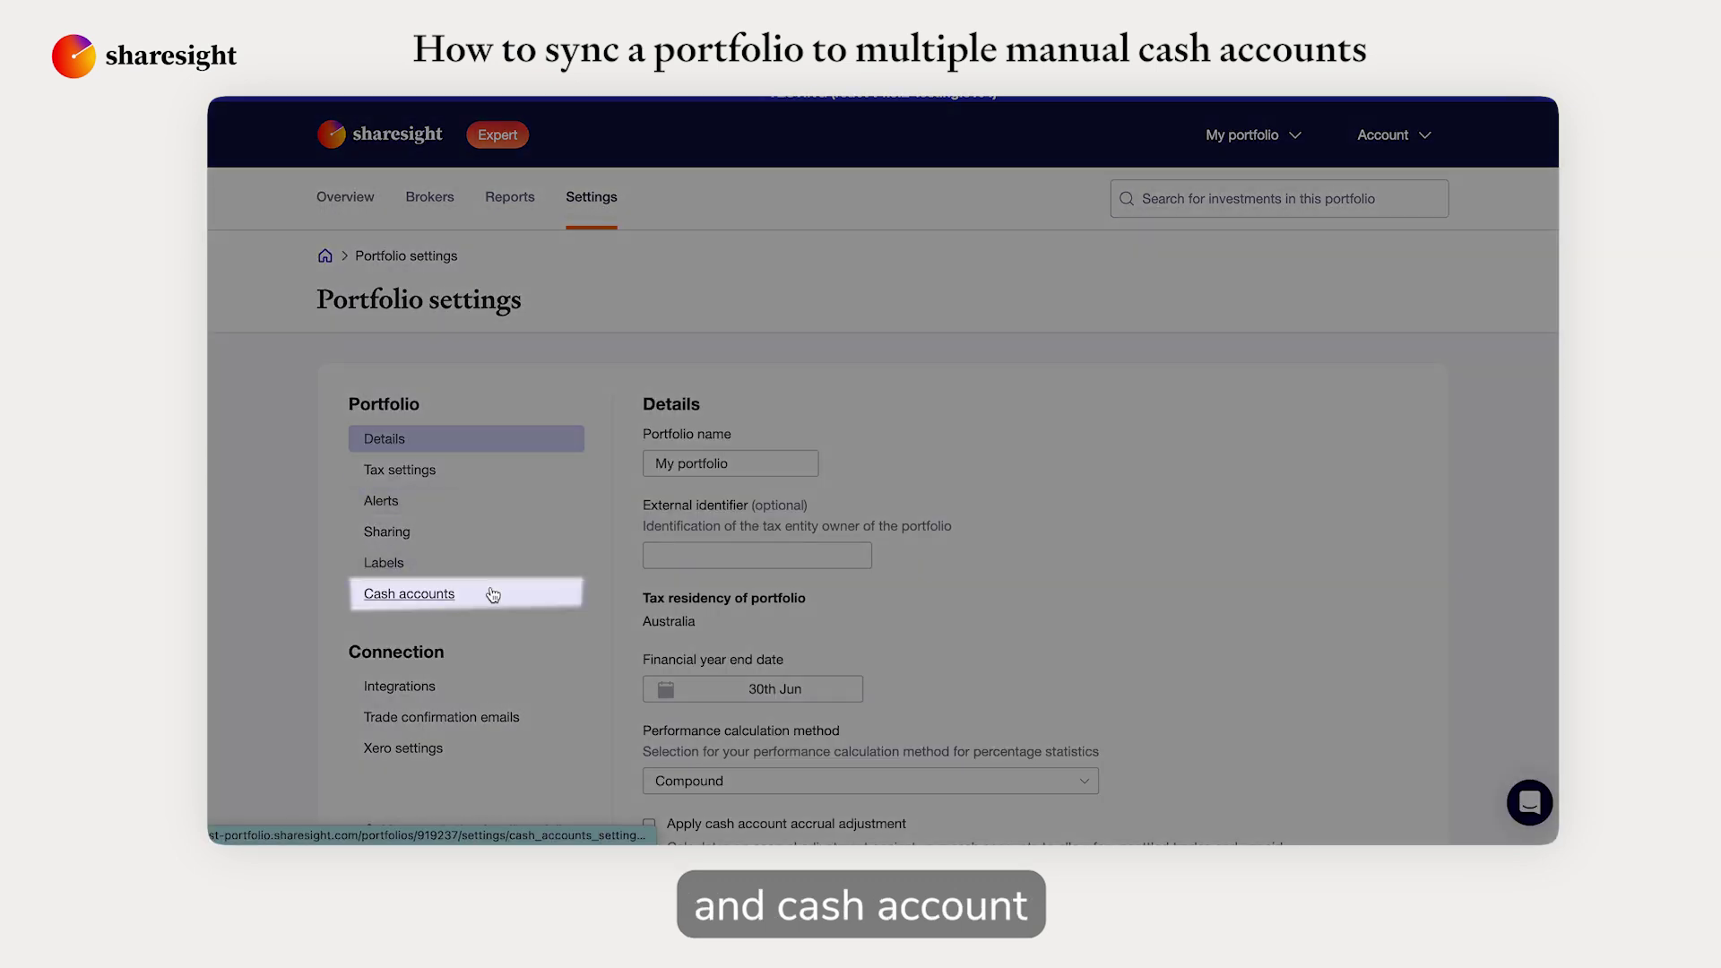
click(493, 594)
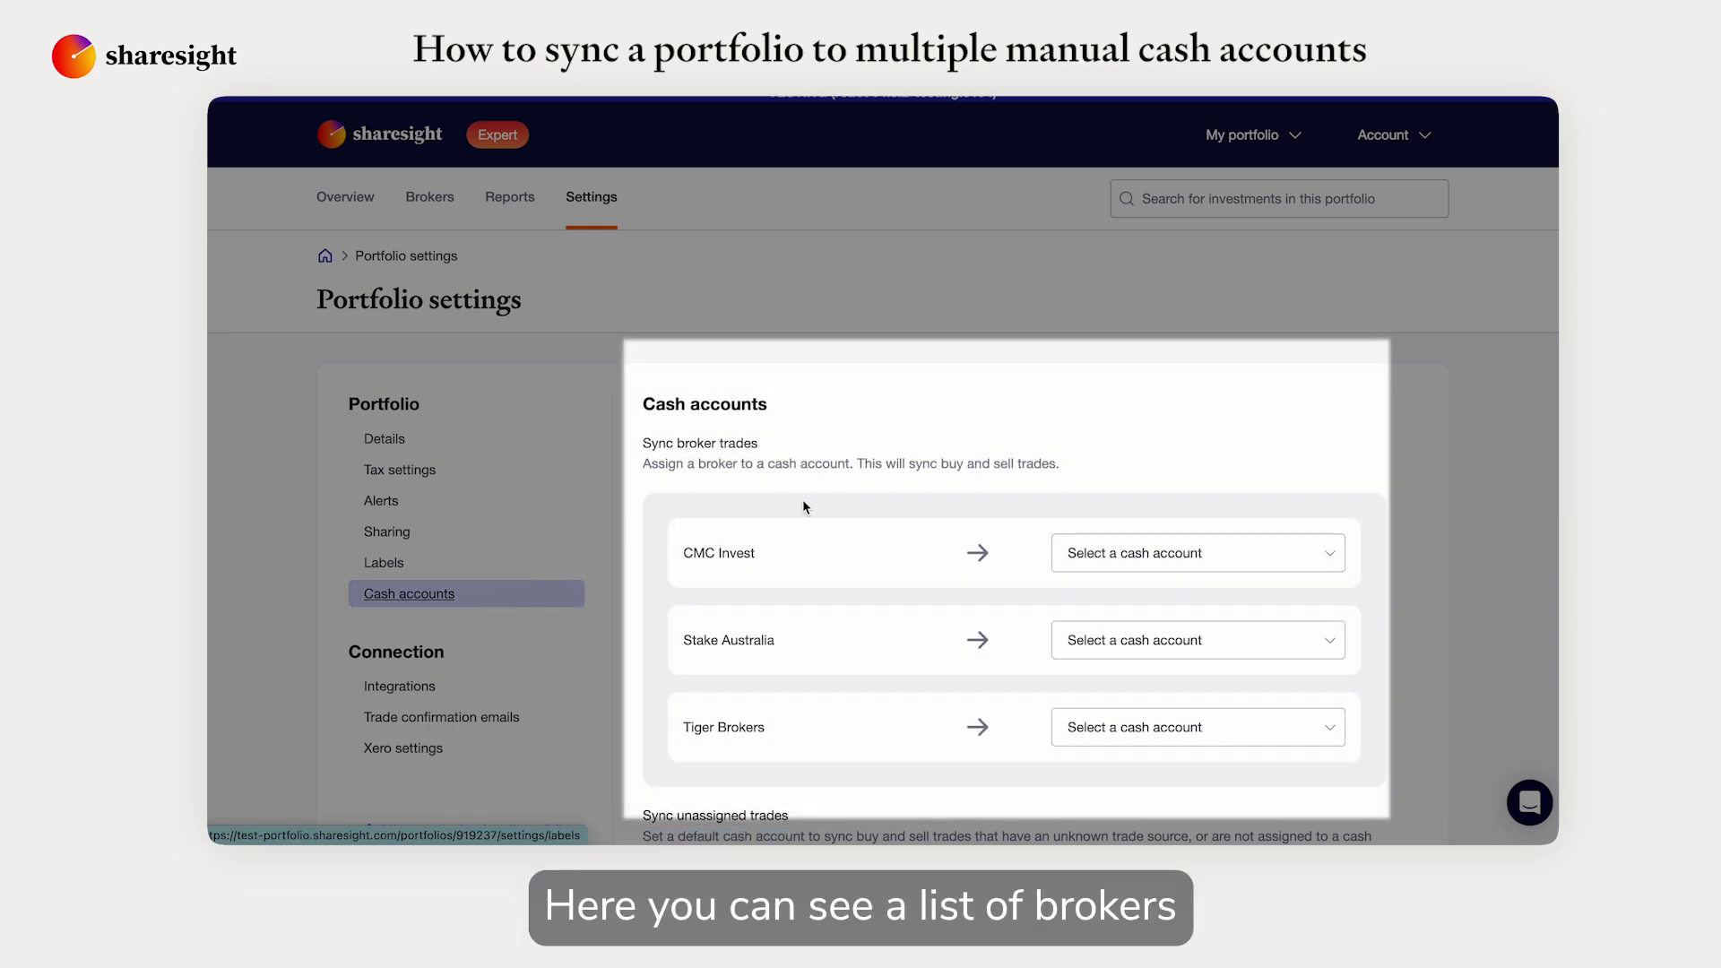
scroll(1248, 408, down, 3)
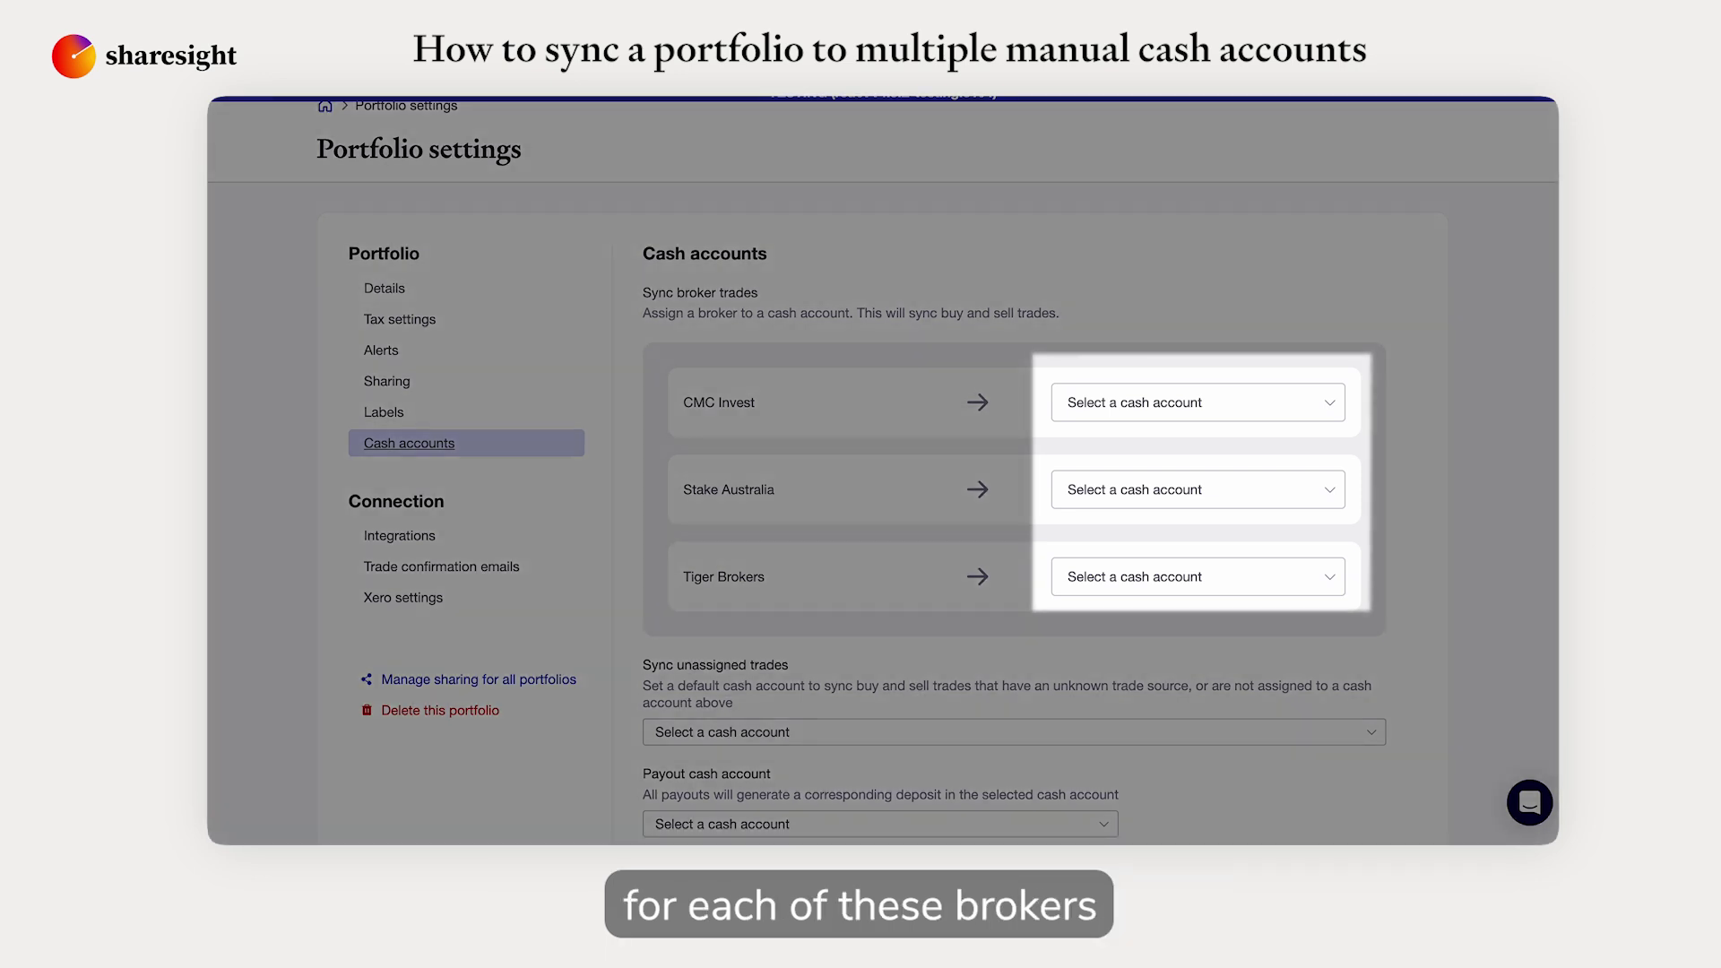
- Assign CMC Invest to CMC AUD, Stake Australia to Stake AUD and Tiger Brokers to Tiger USD, and apply the changes
click(1110, 408)
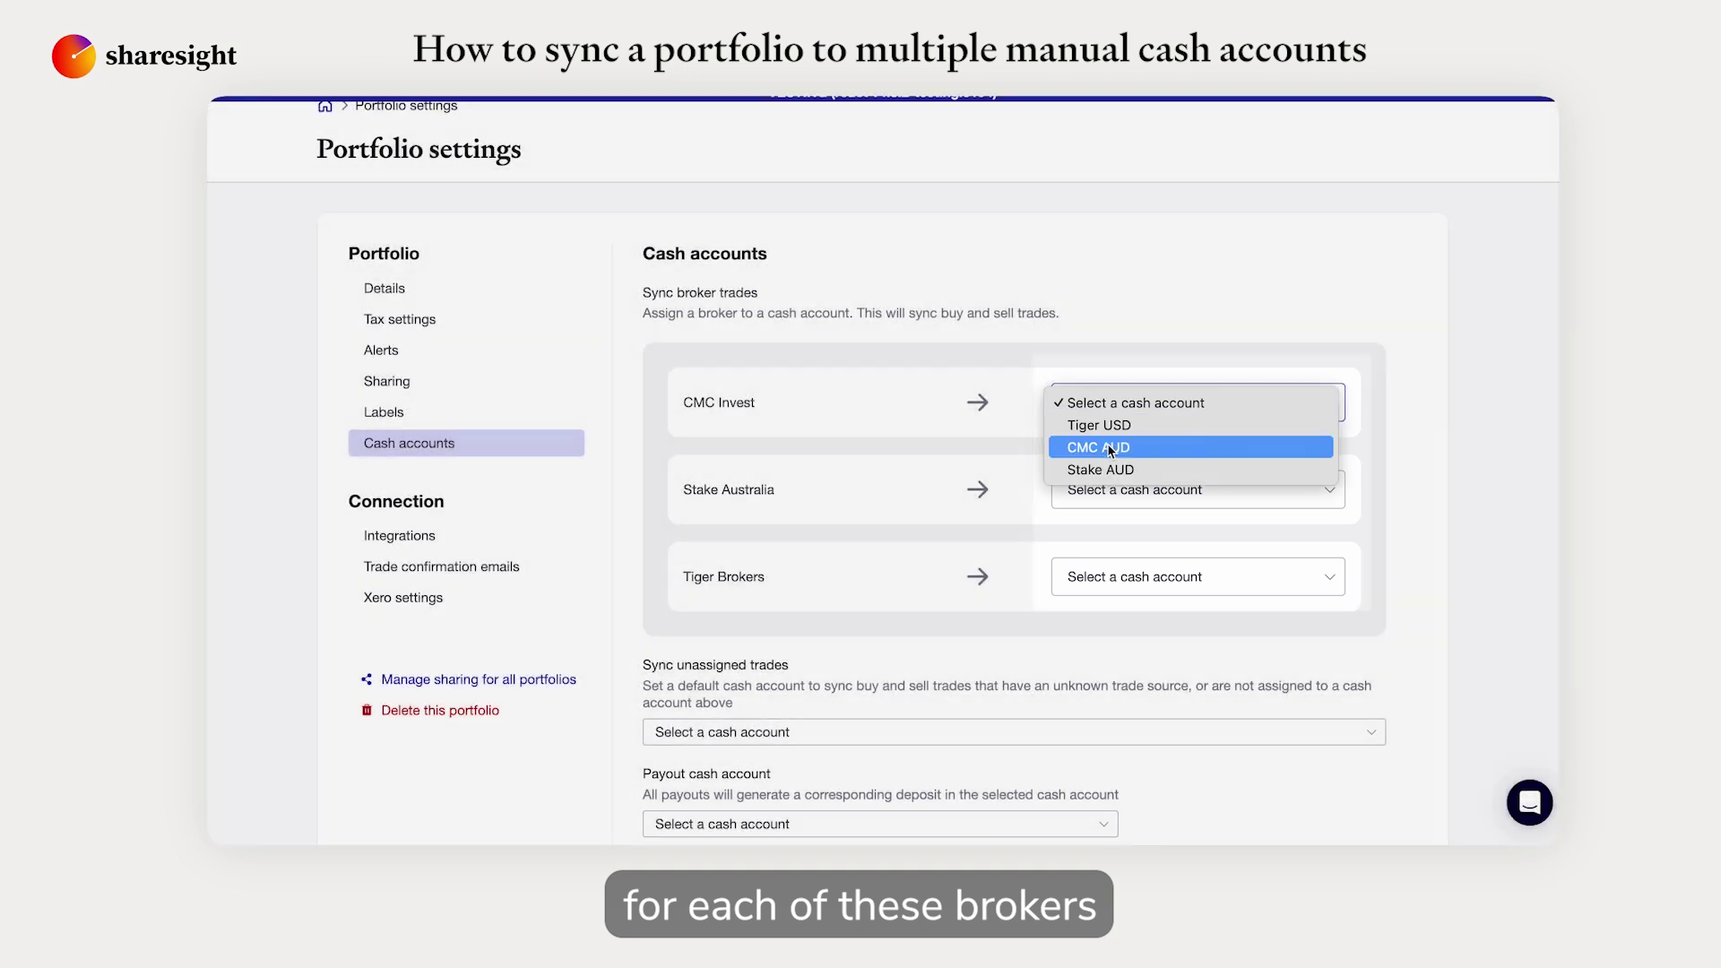
click(1132, 446)
click(1118, 487)
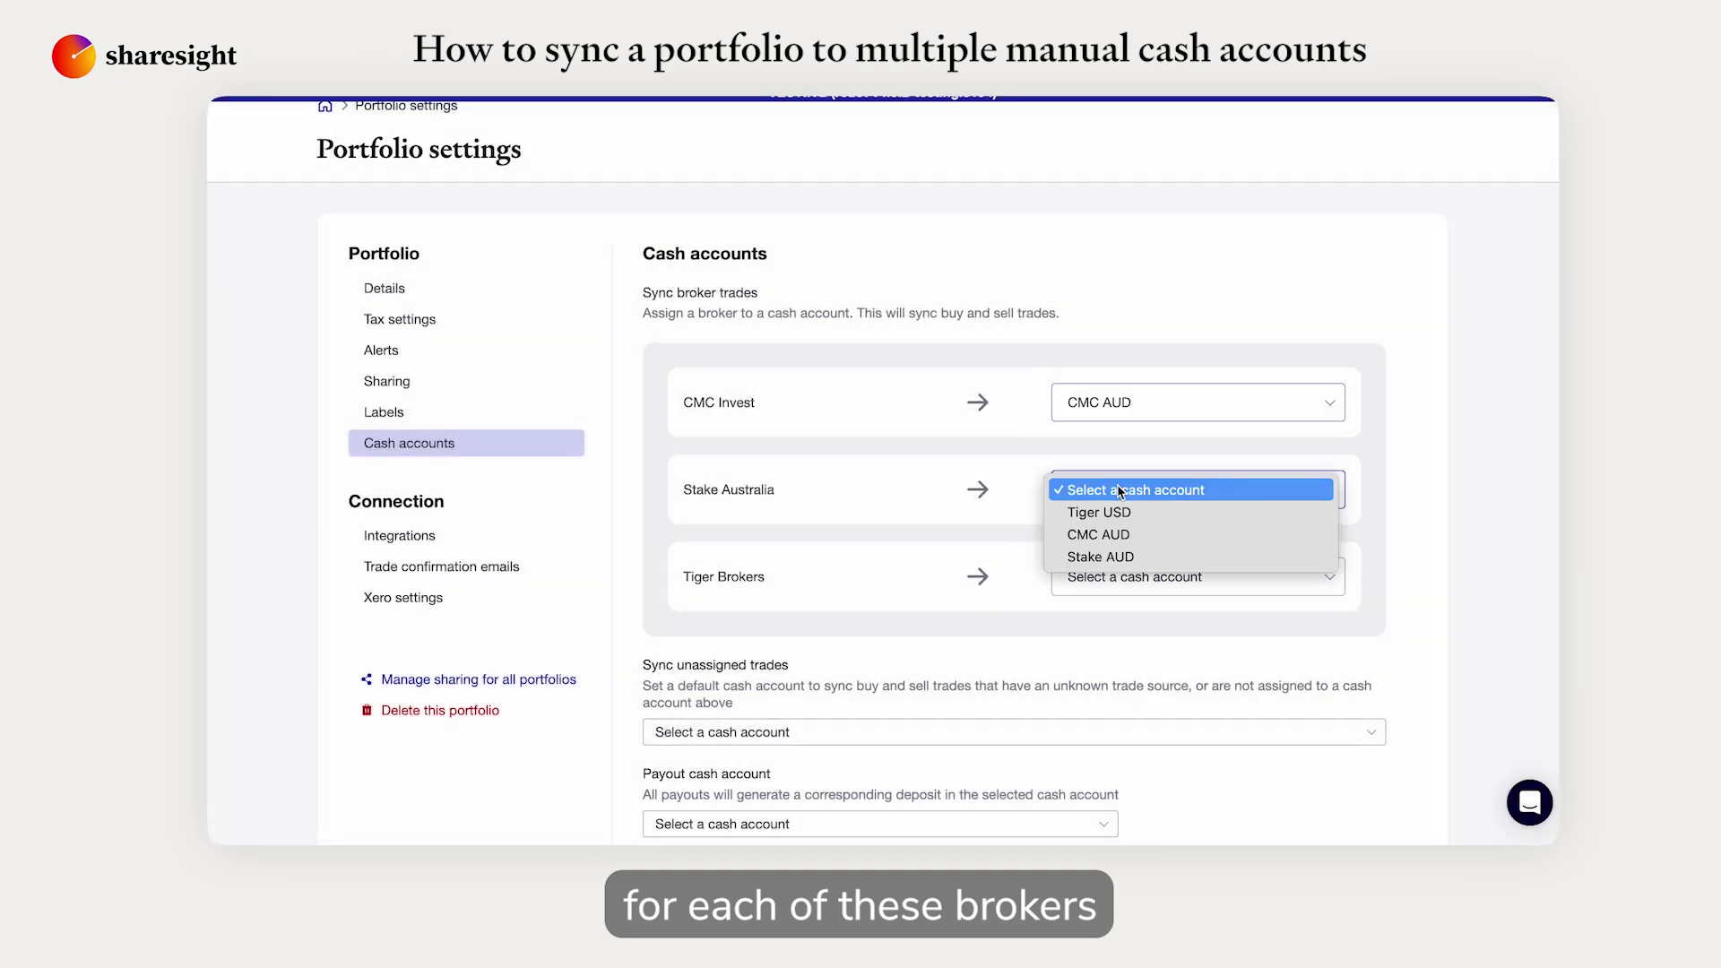
click(1126, 554)
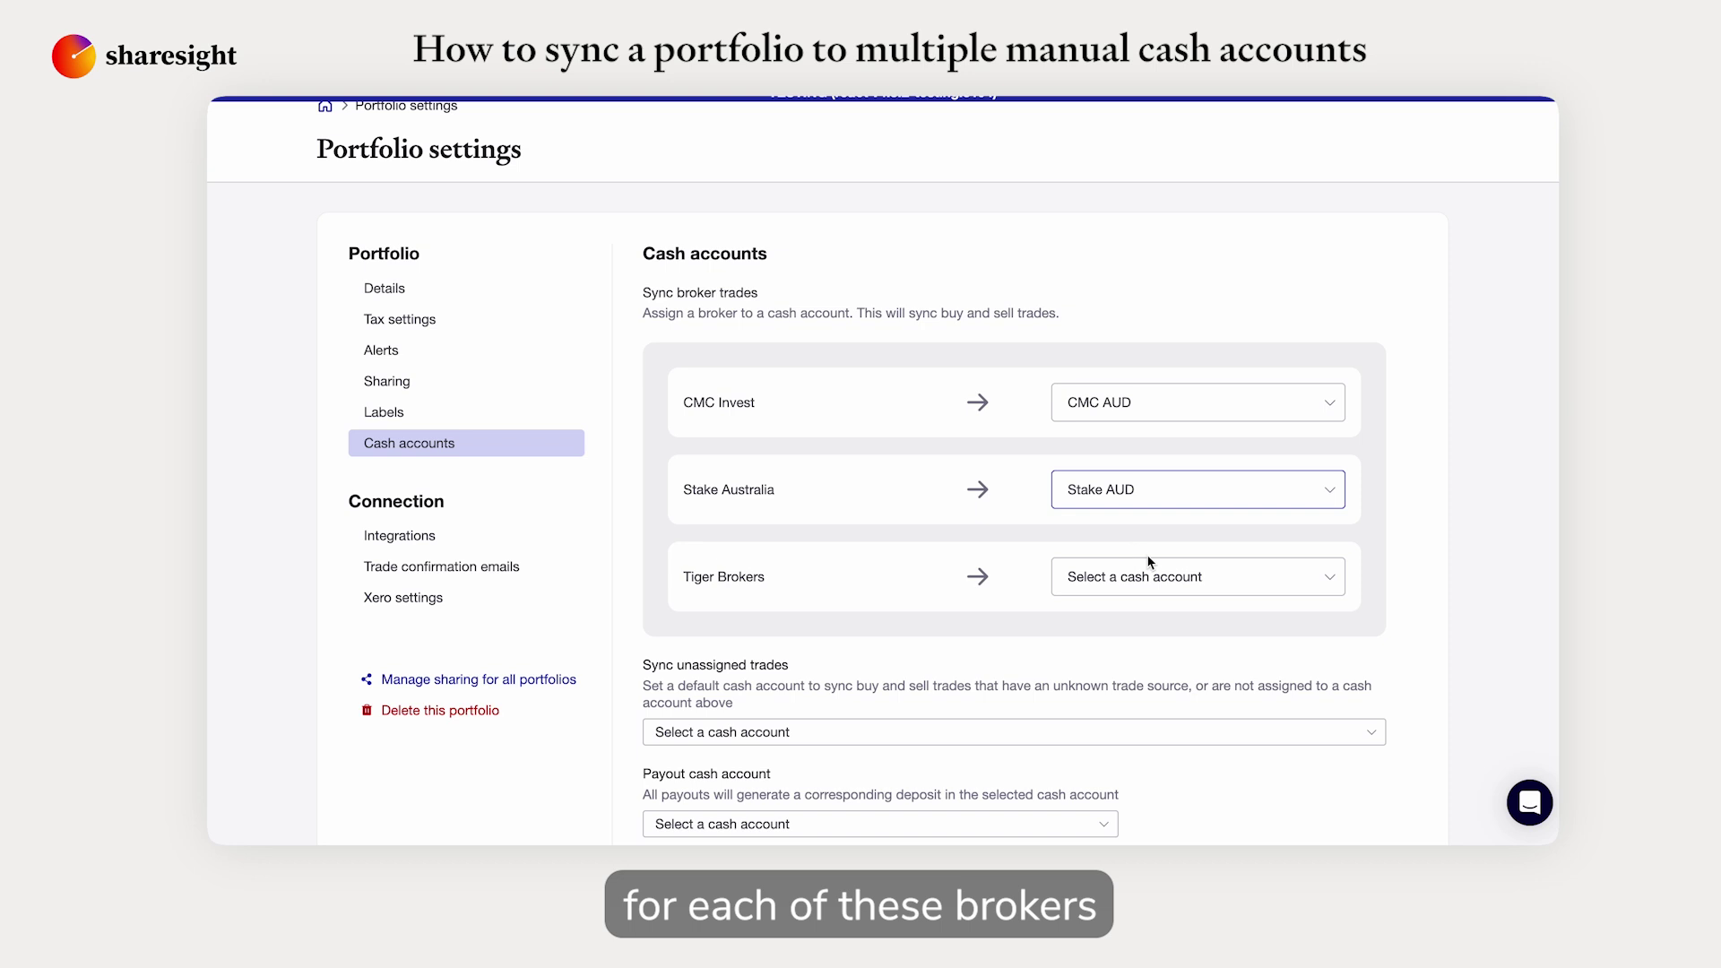
click(1150, 575)
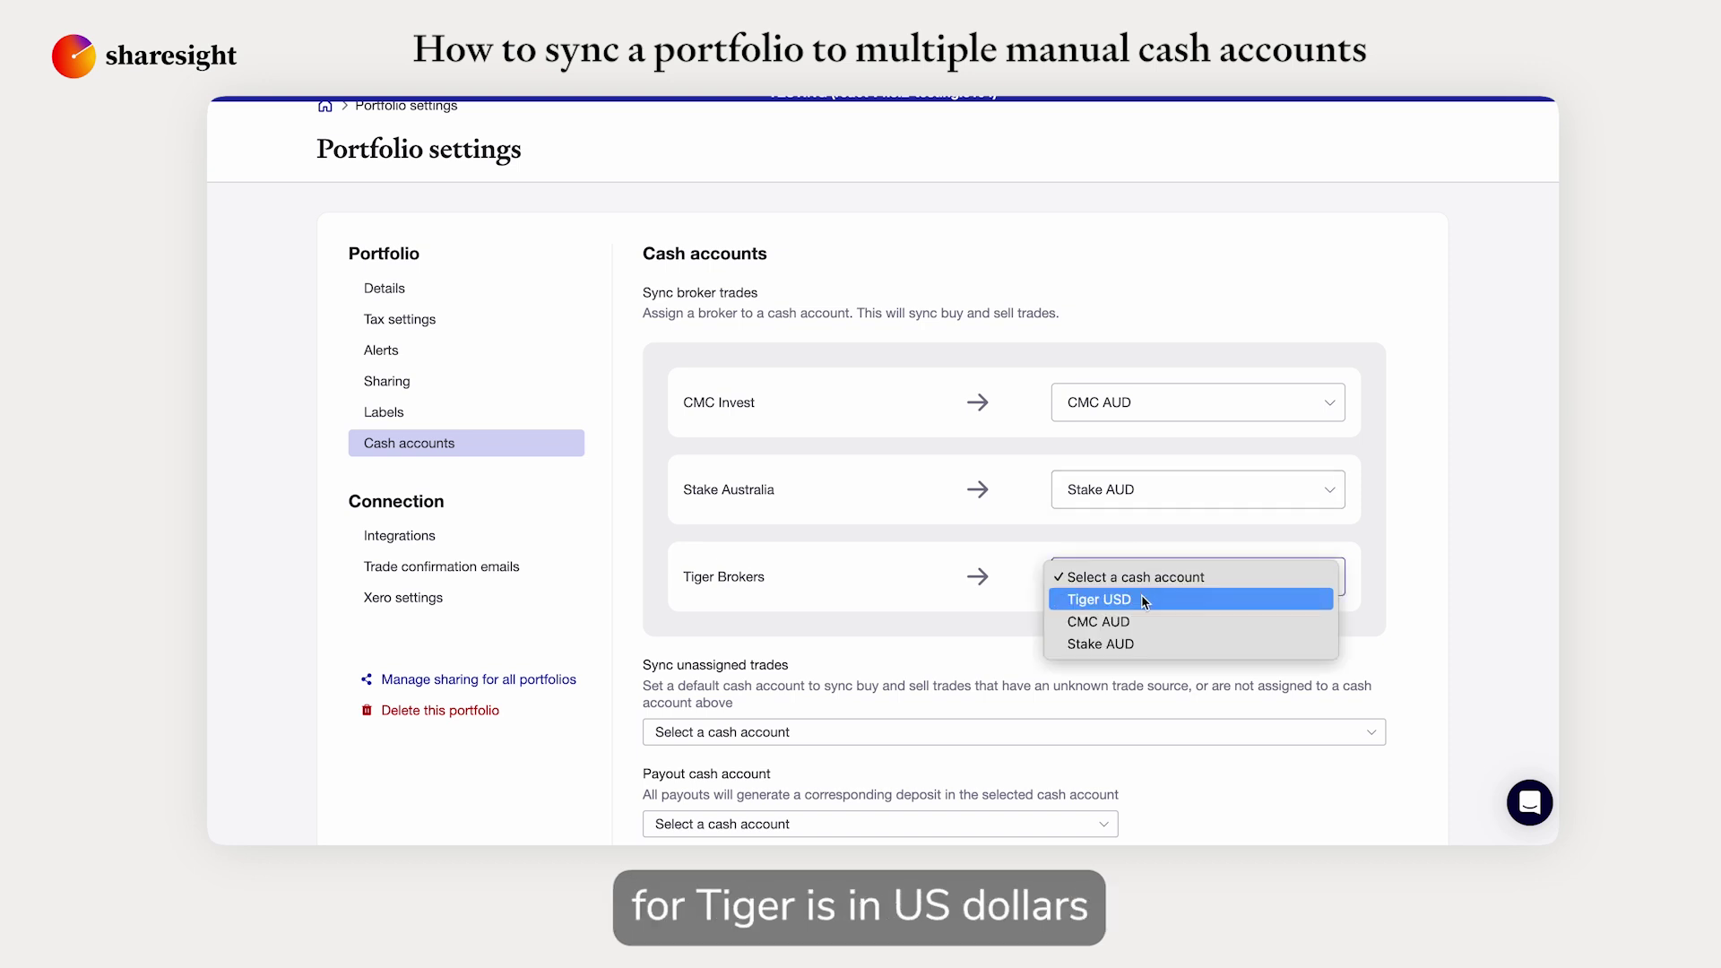
click(1143, 598)
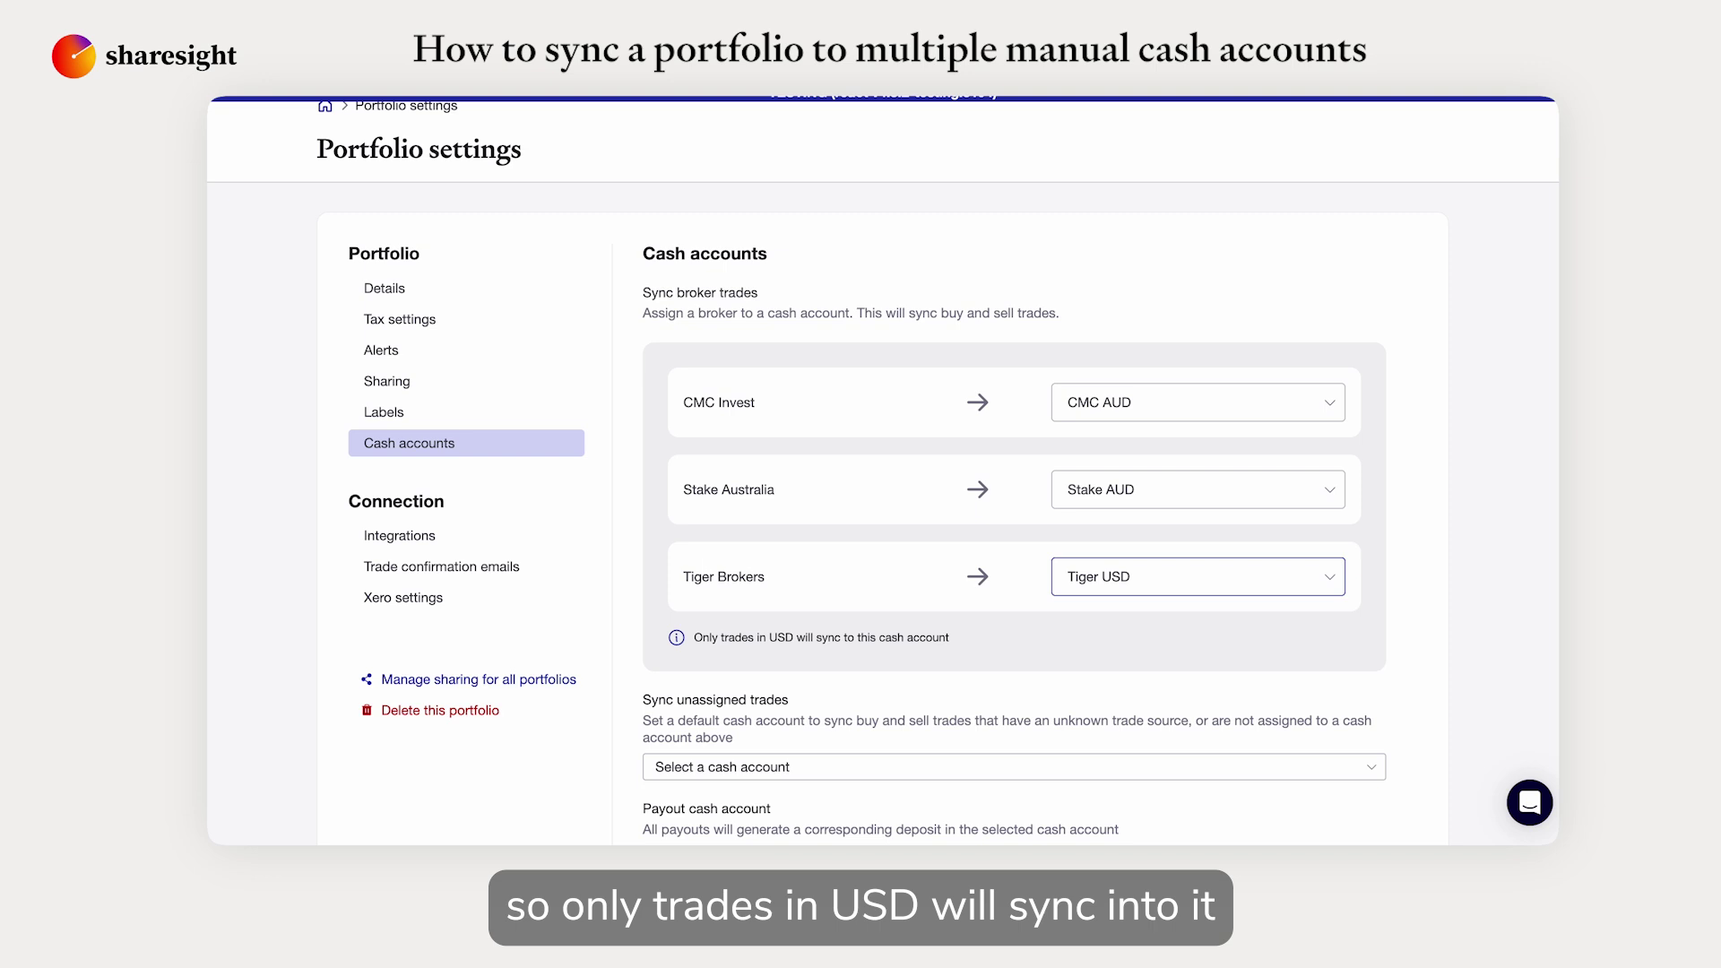
scroll(801, 515, down, 2)
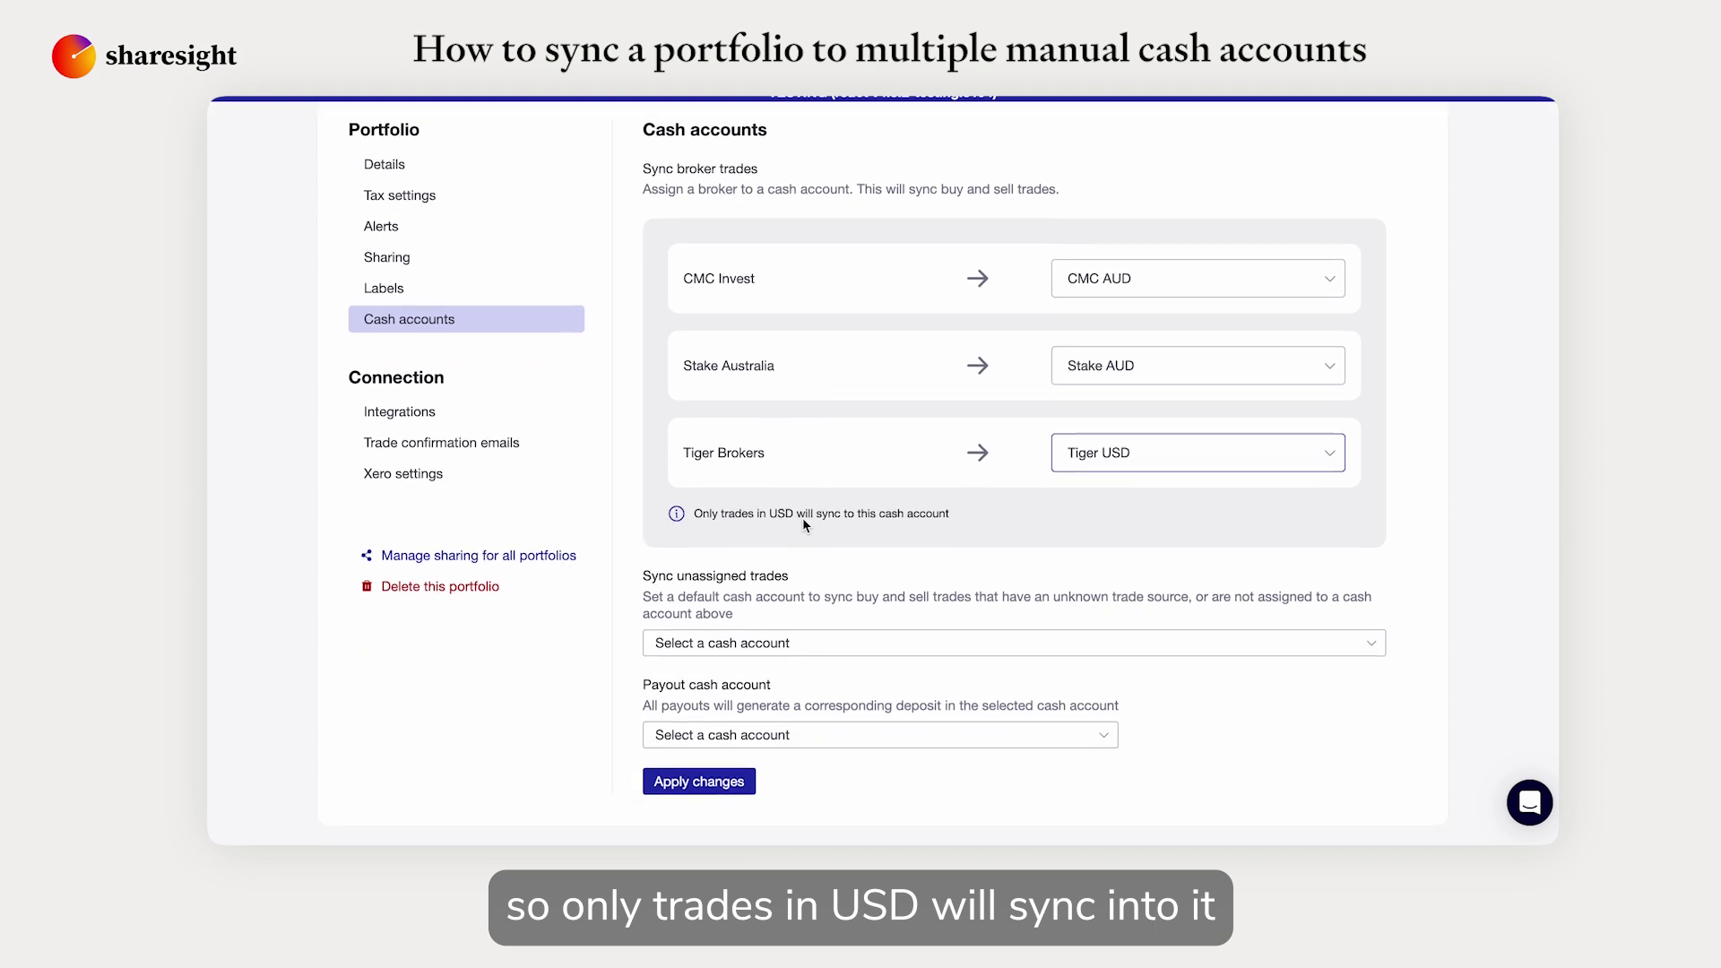
click(734, 783)
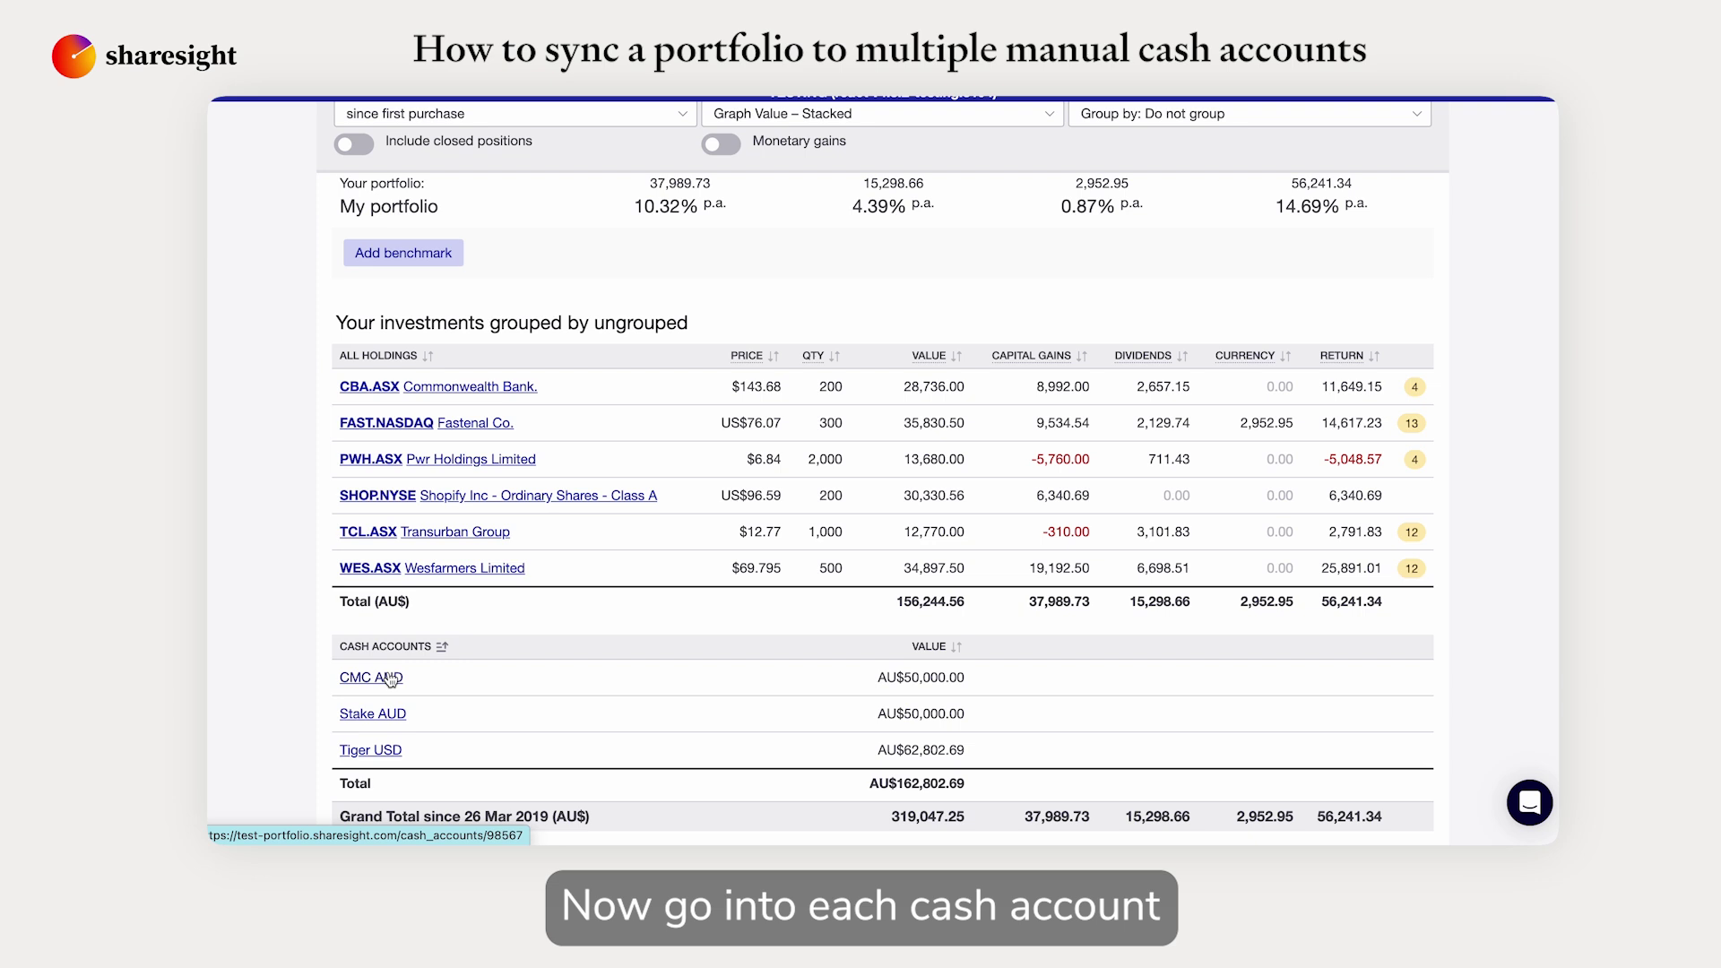
- Sync the portfolio's trades into the CMC AUD cash account without setting a start date
click(391, 680)
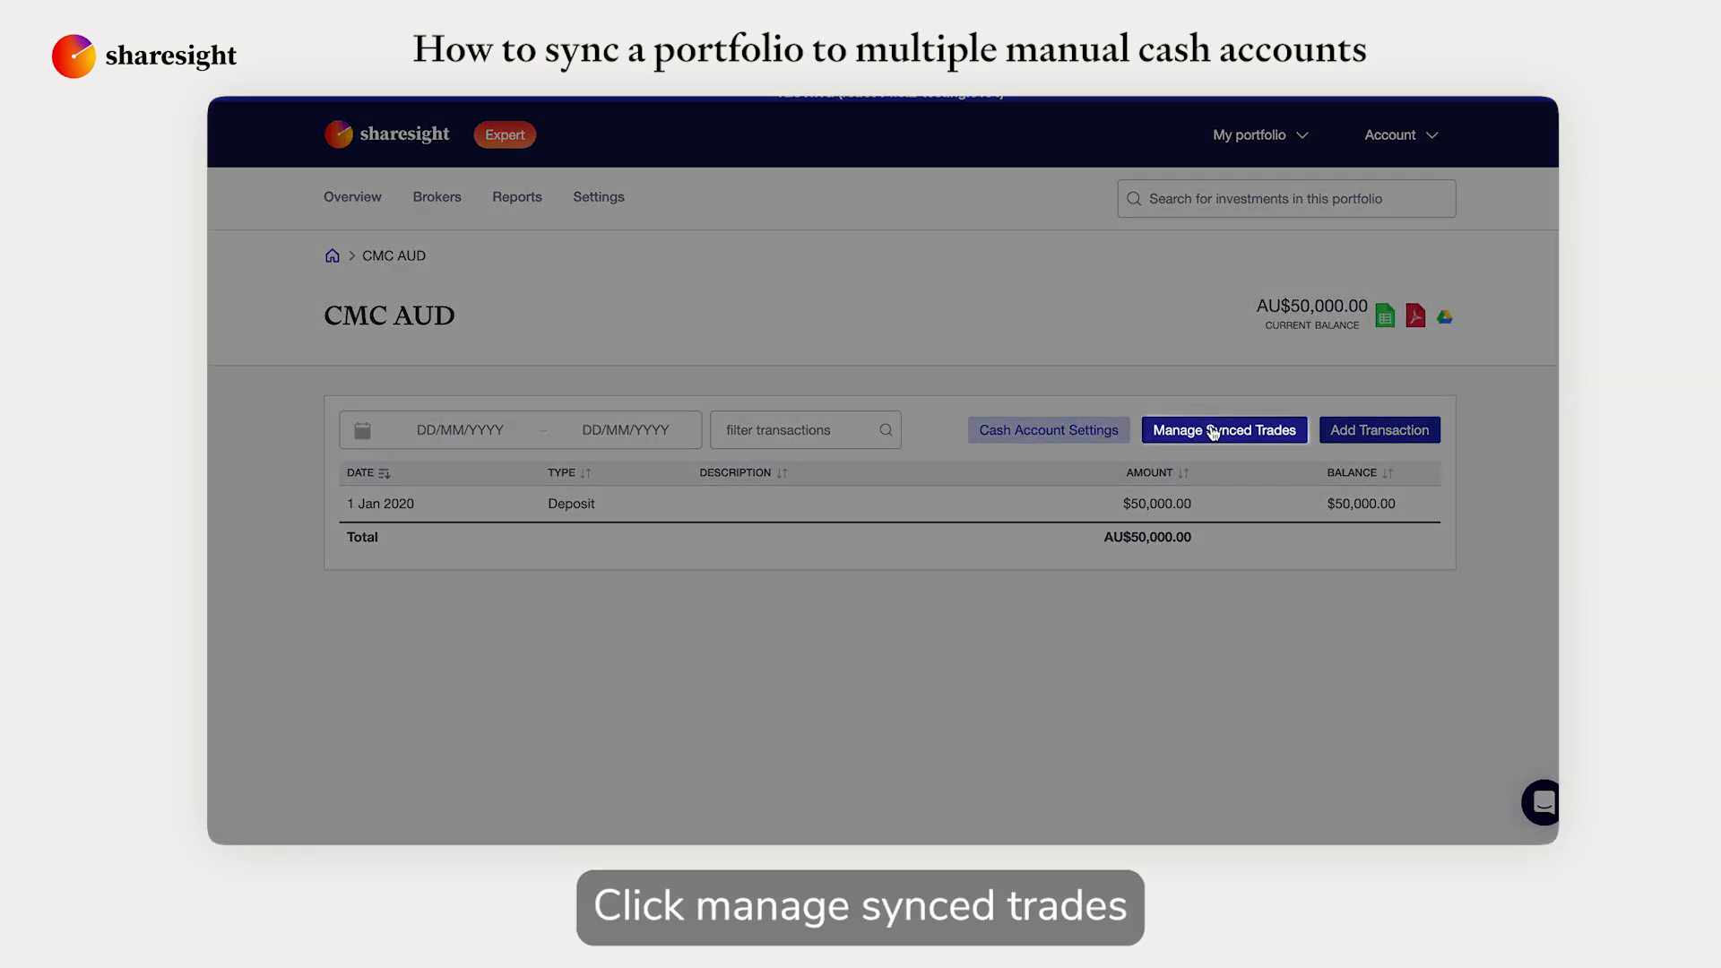
click(1212, 432)
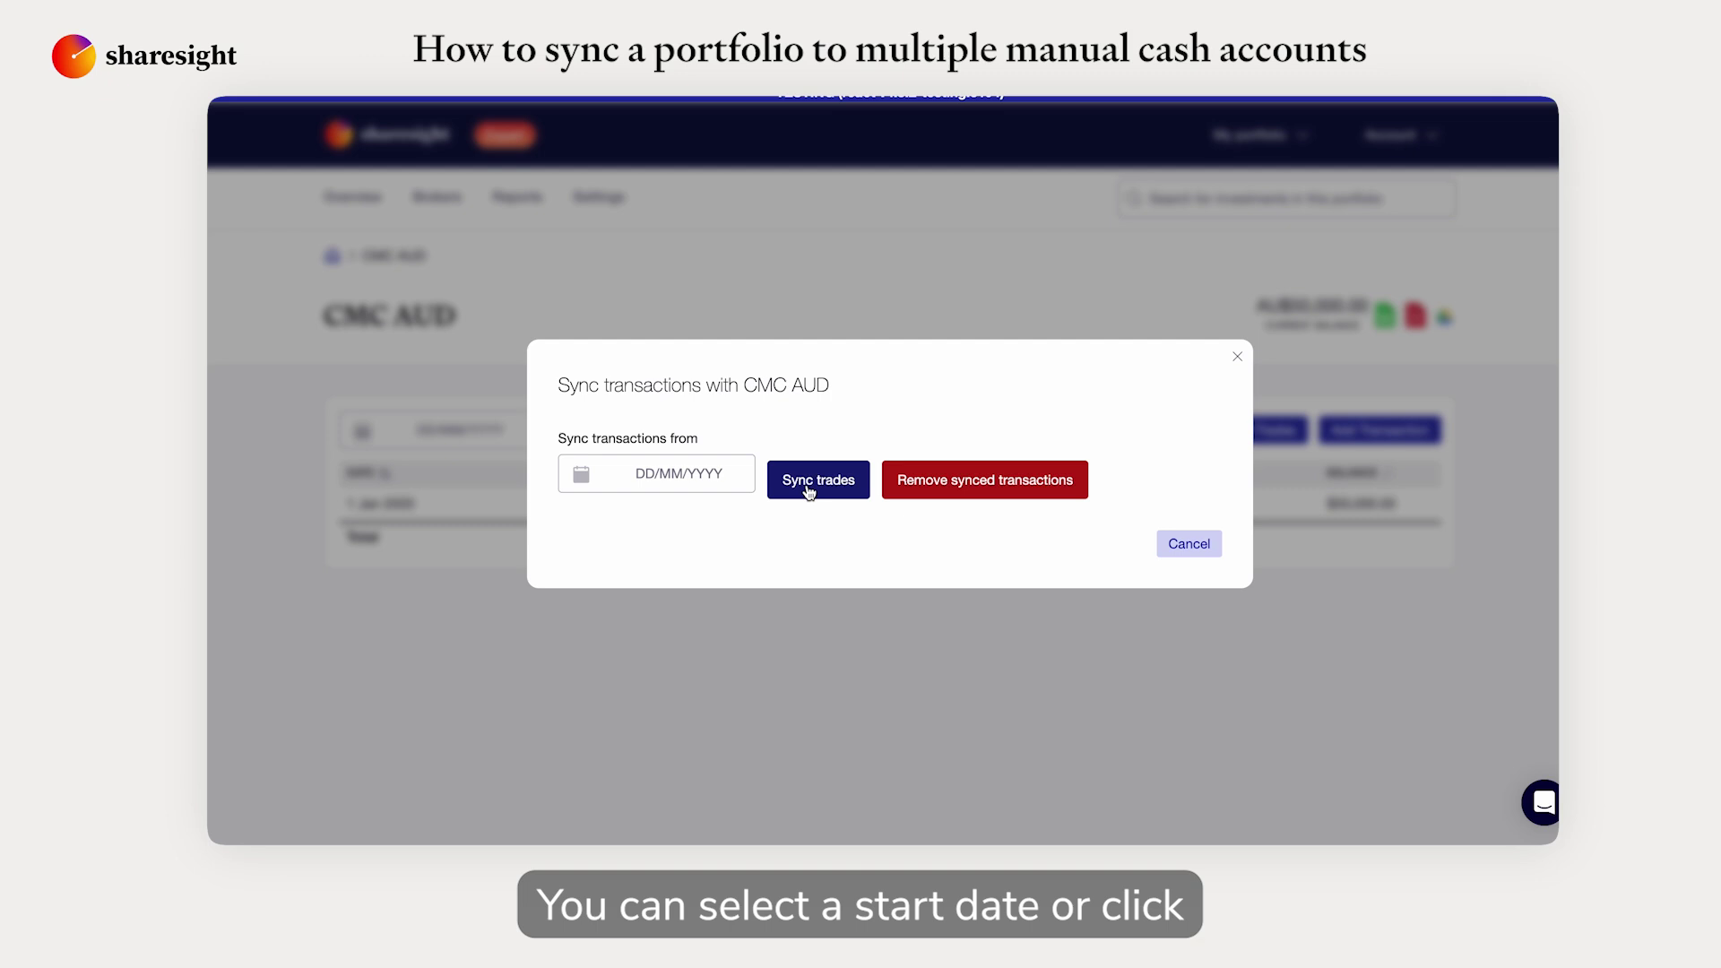
click(810, 484)
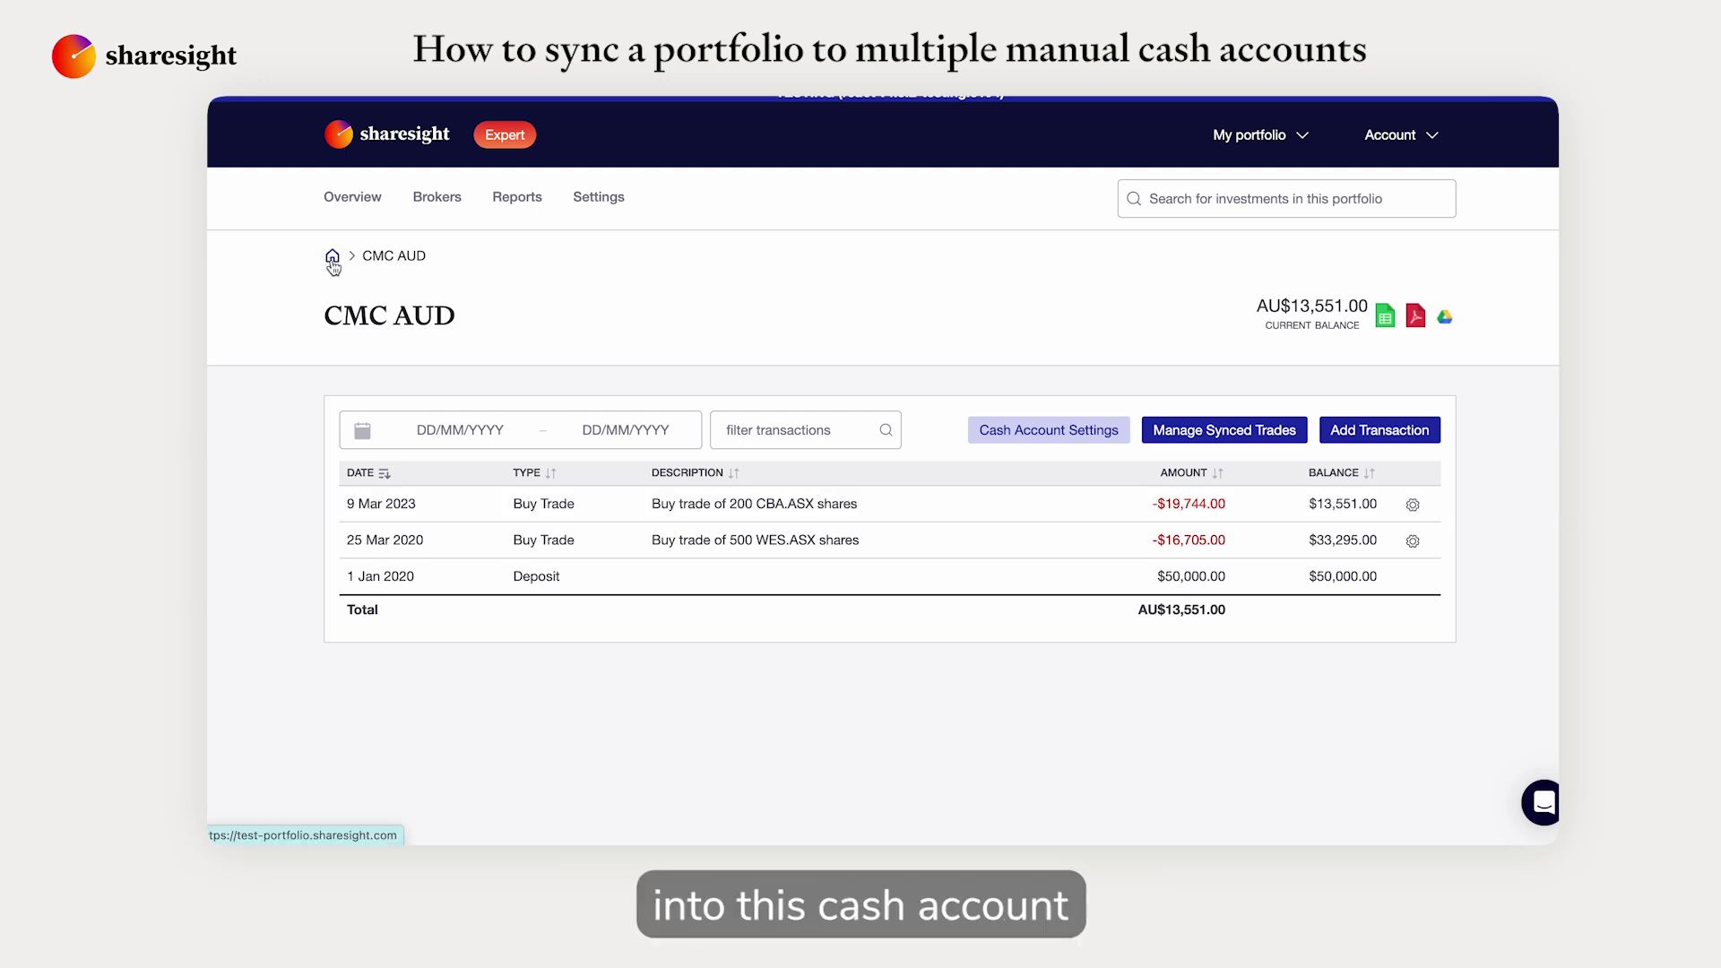
- Sync the portfolio's trades into the Stake AUD cash account without setting a start date
click(361, 267)
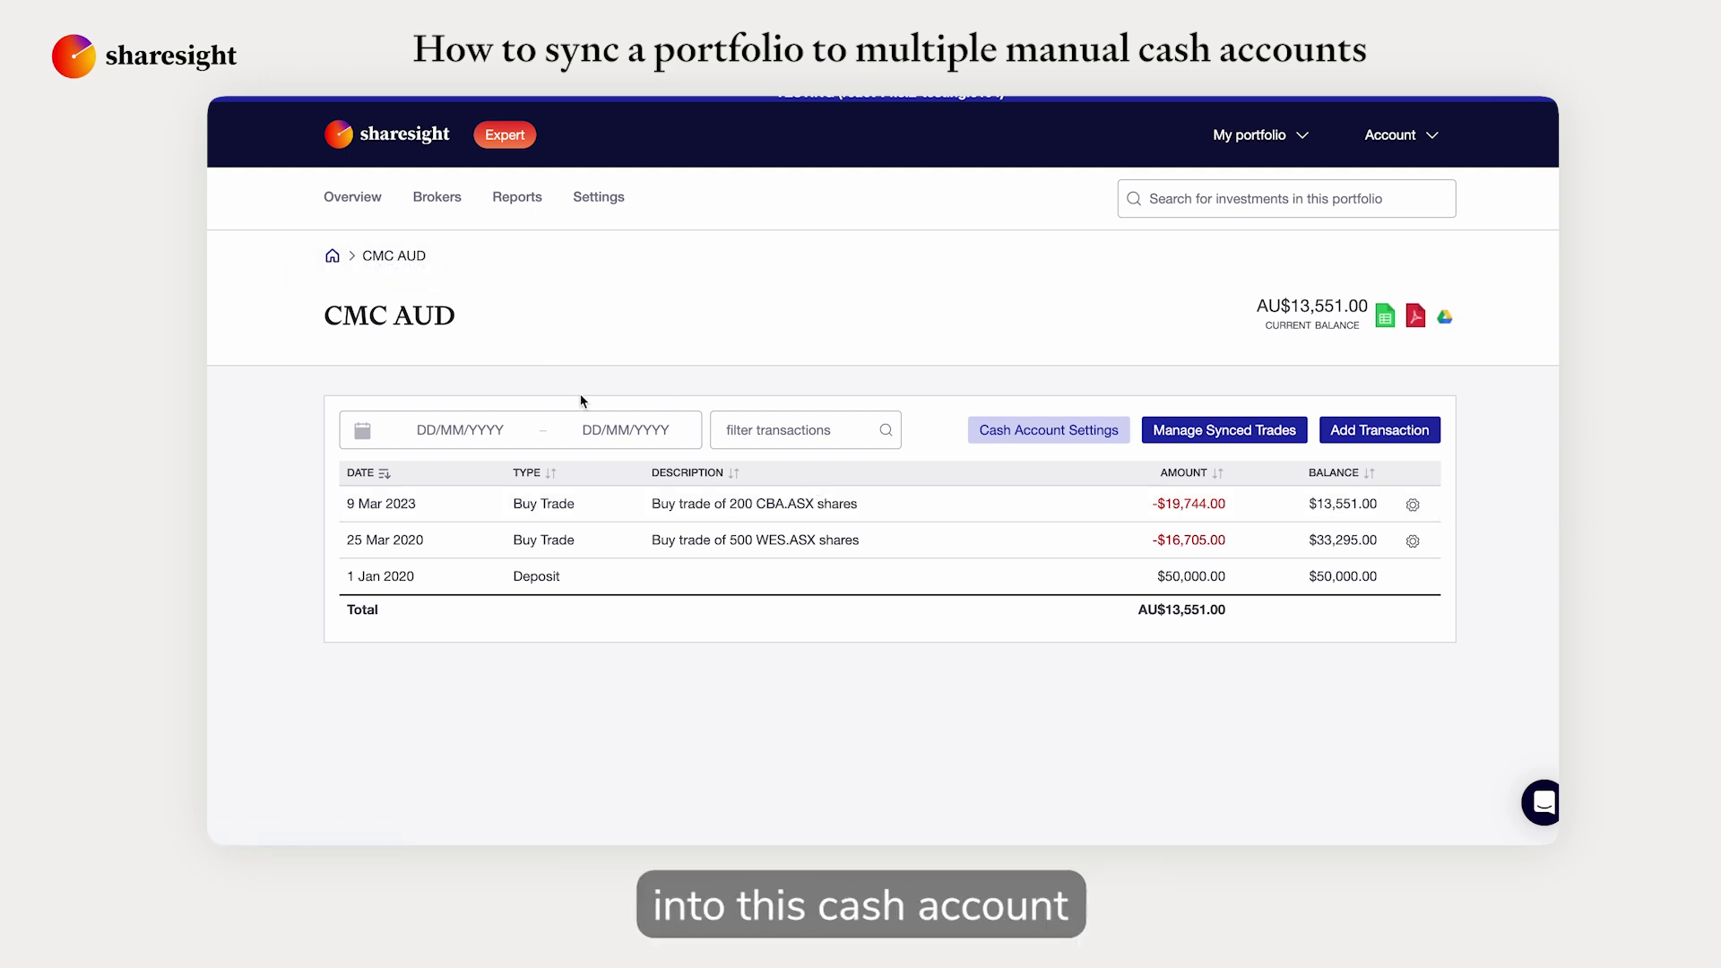
scroll(592, 386, down, 5)
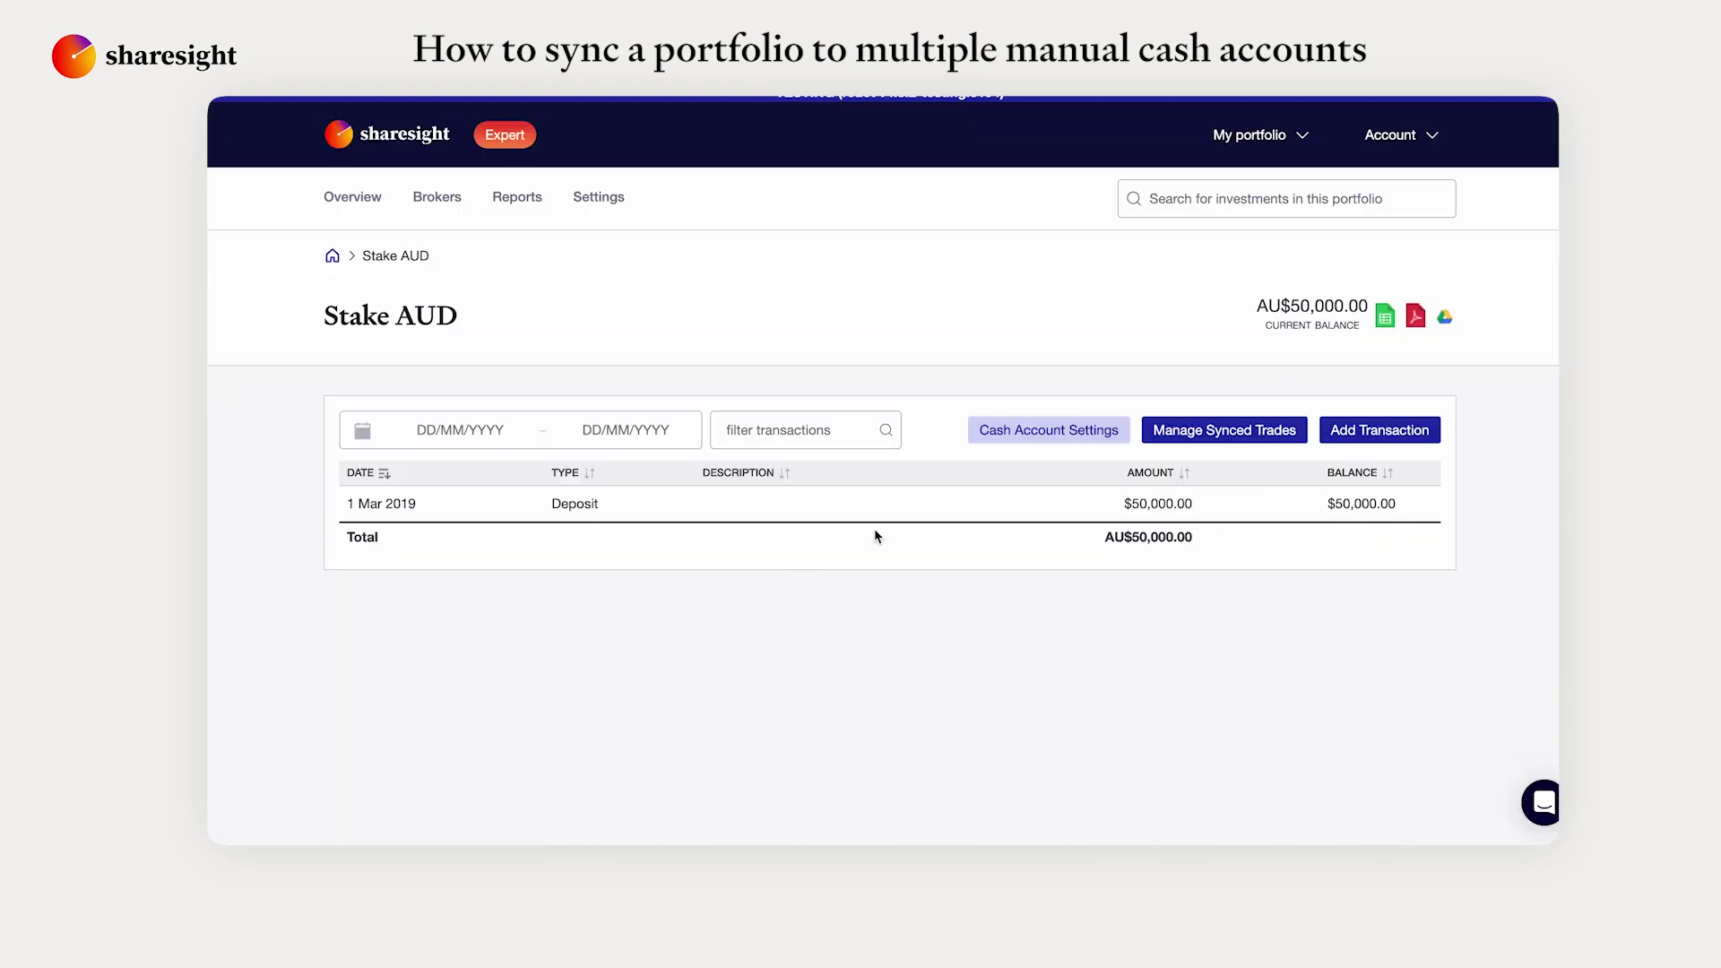
click(1160, 432)
click(848, 490)
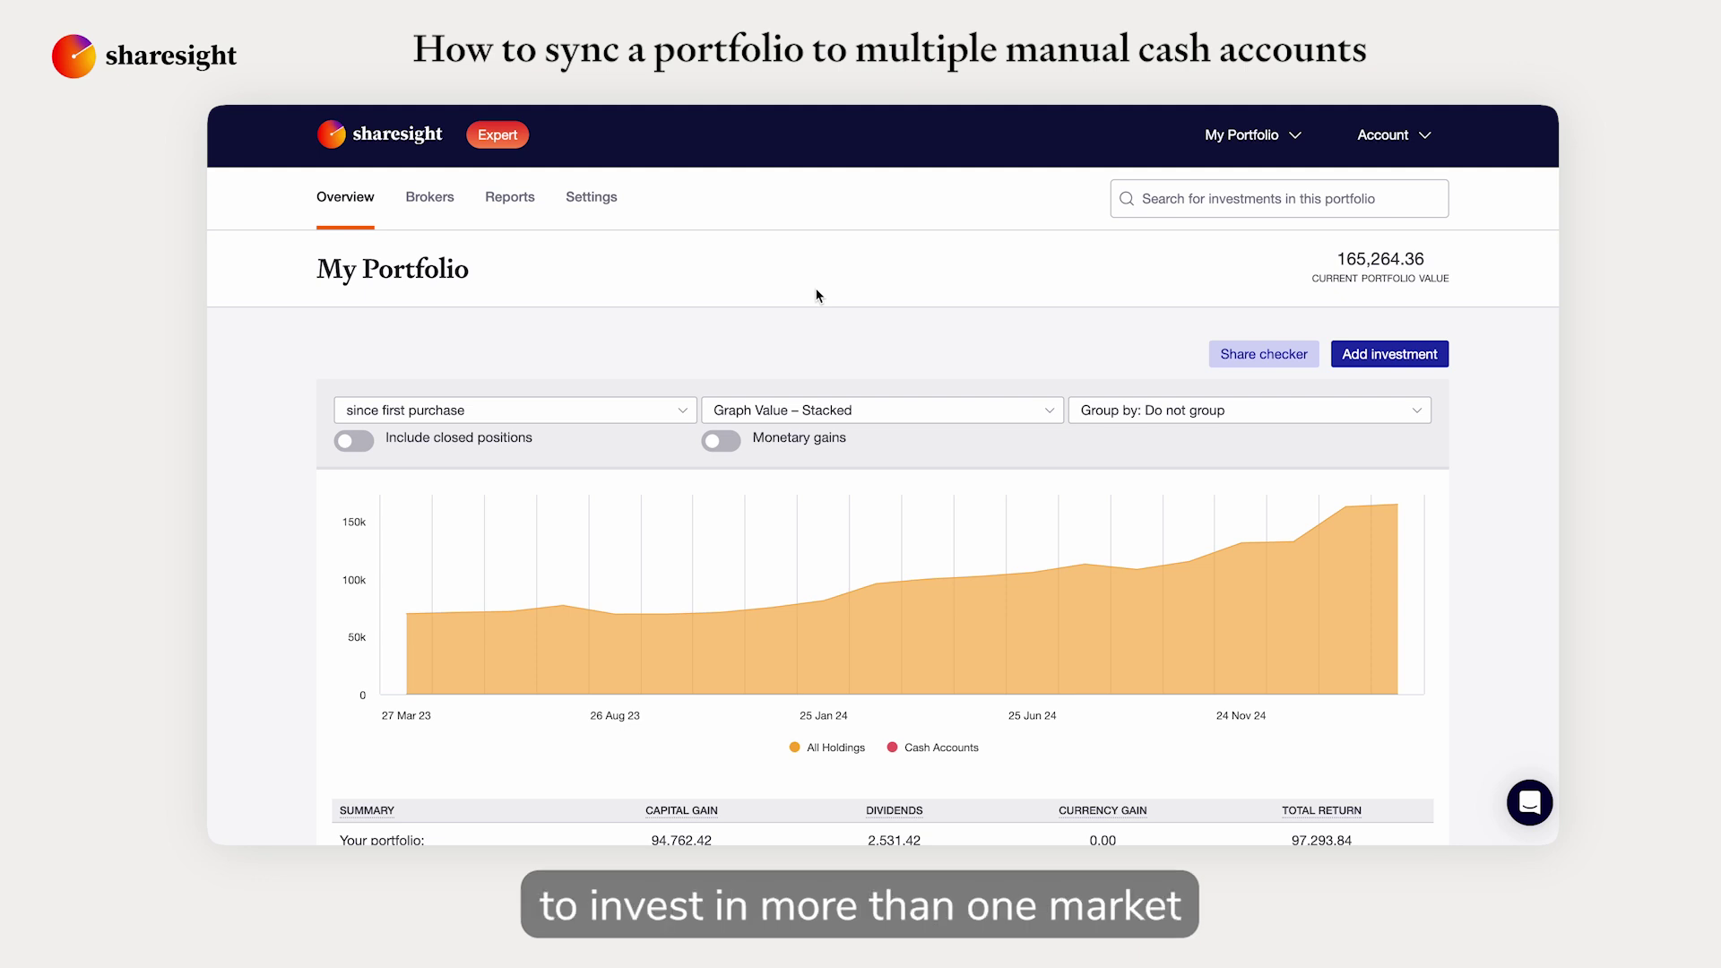
- Assign Interactive Brokers to the IBKR AUD cash account in the portfolio's cash account settings
scroll(815, 296, down, 7)
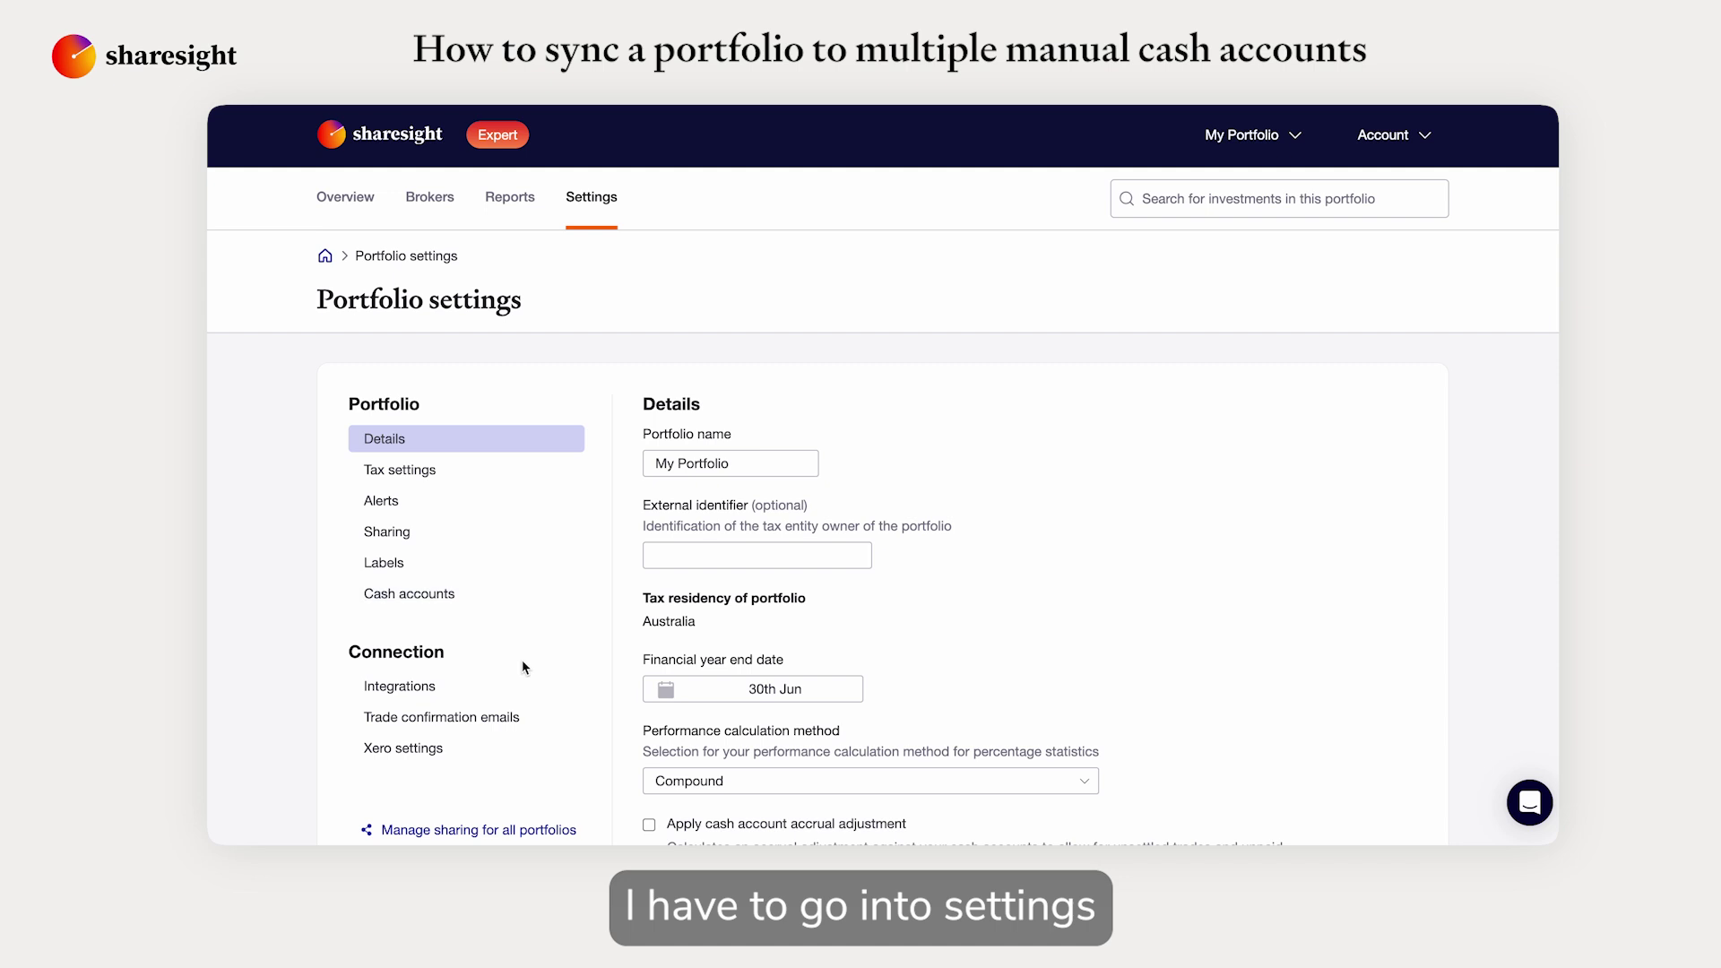
click(515, 599)
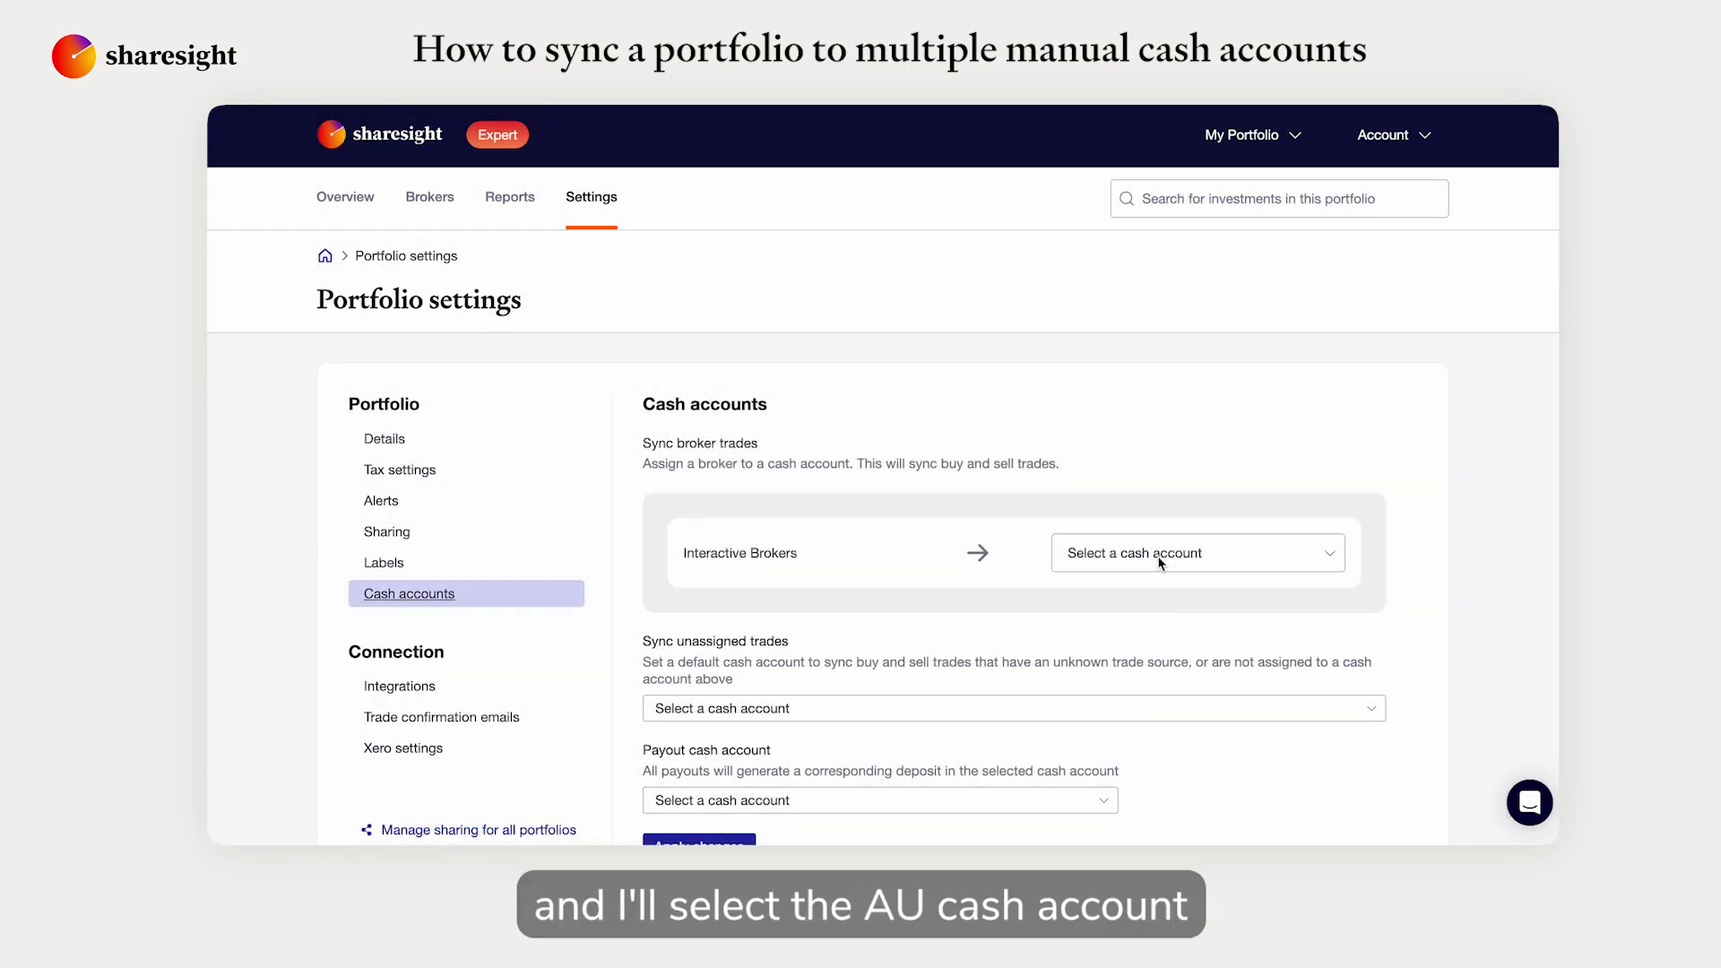
click(1160, 562)
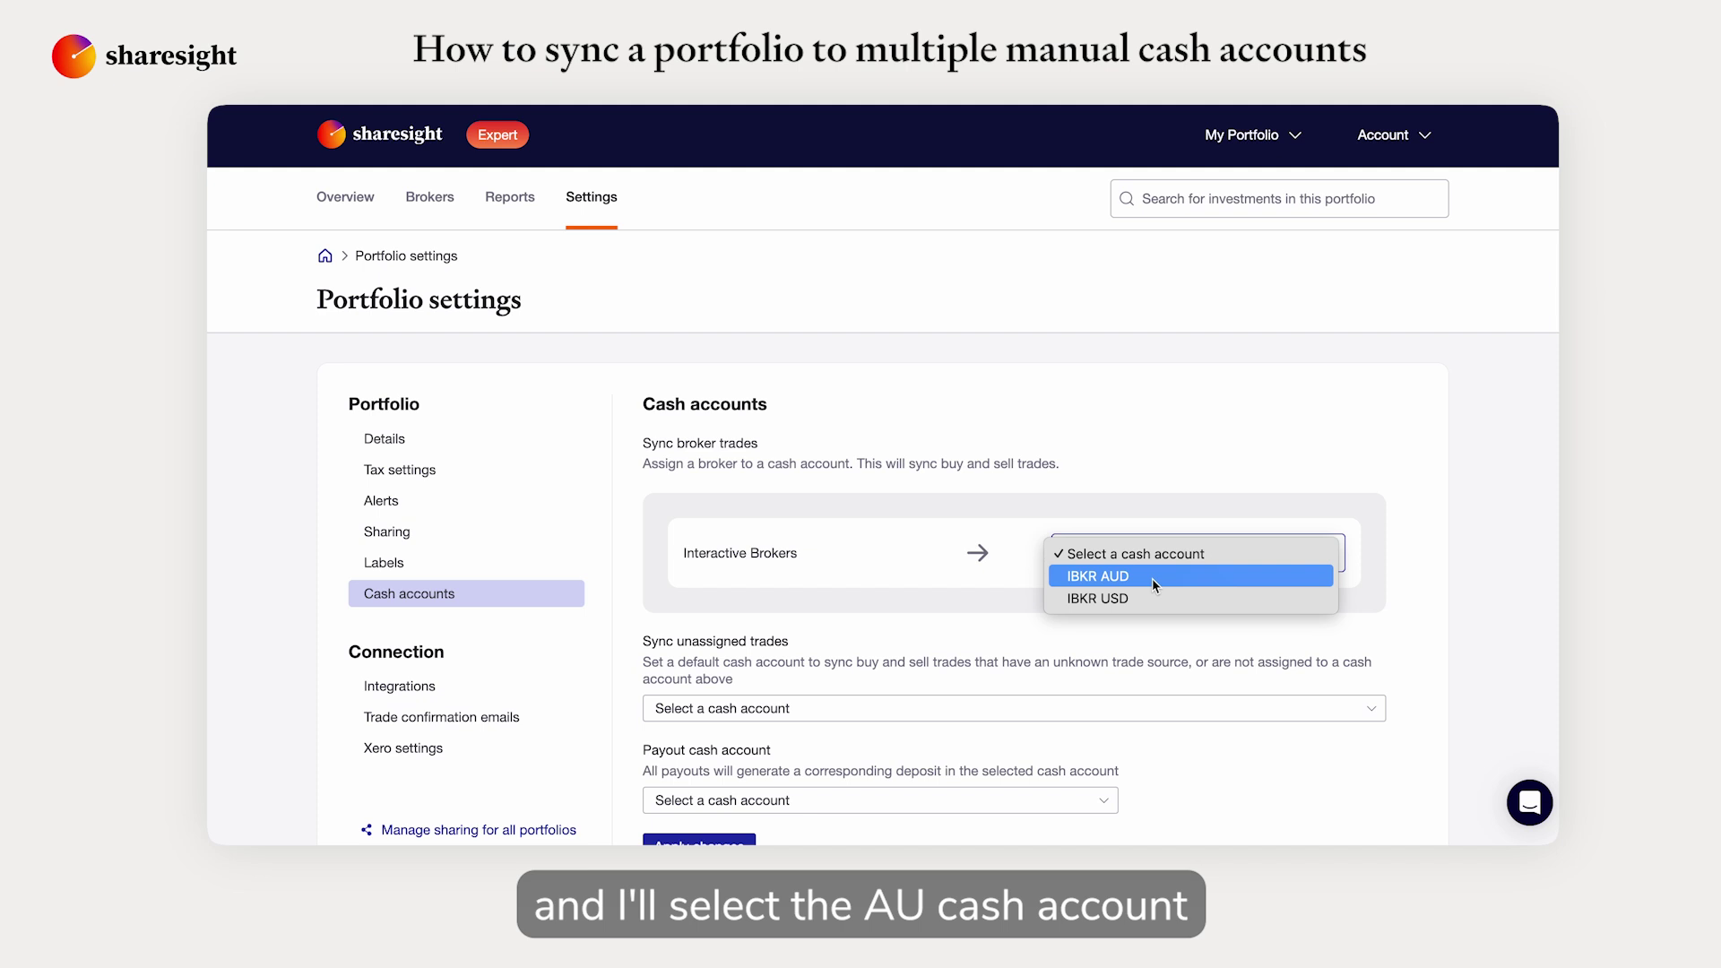
click(1153, 578)
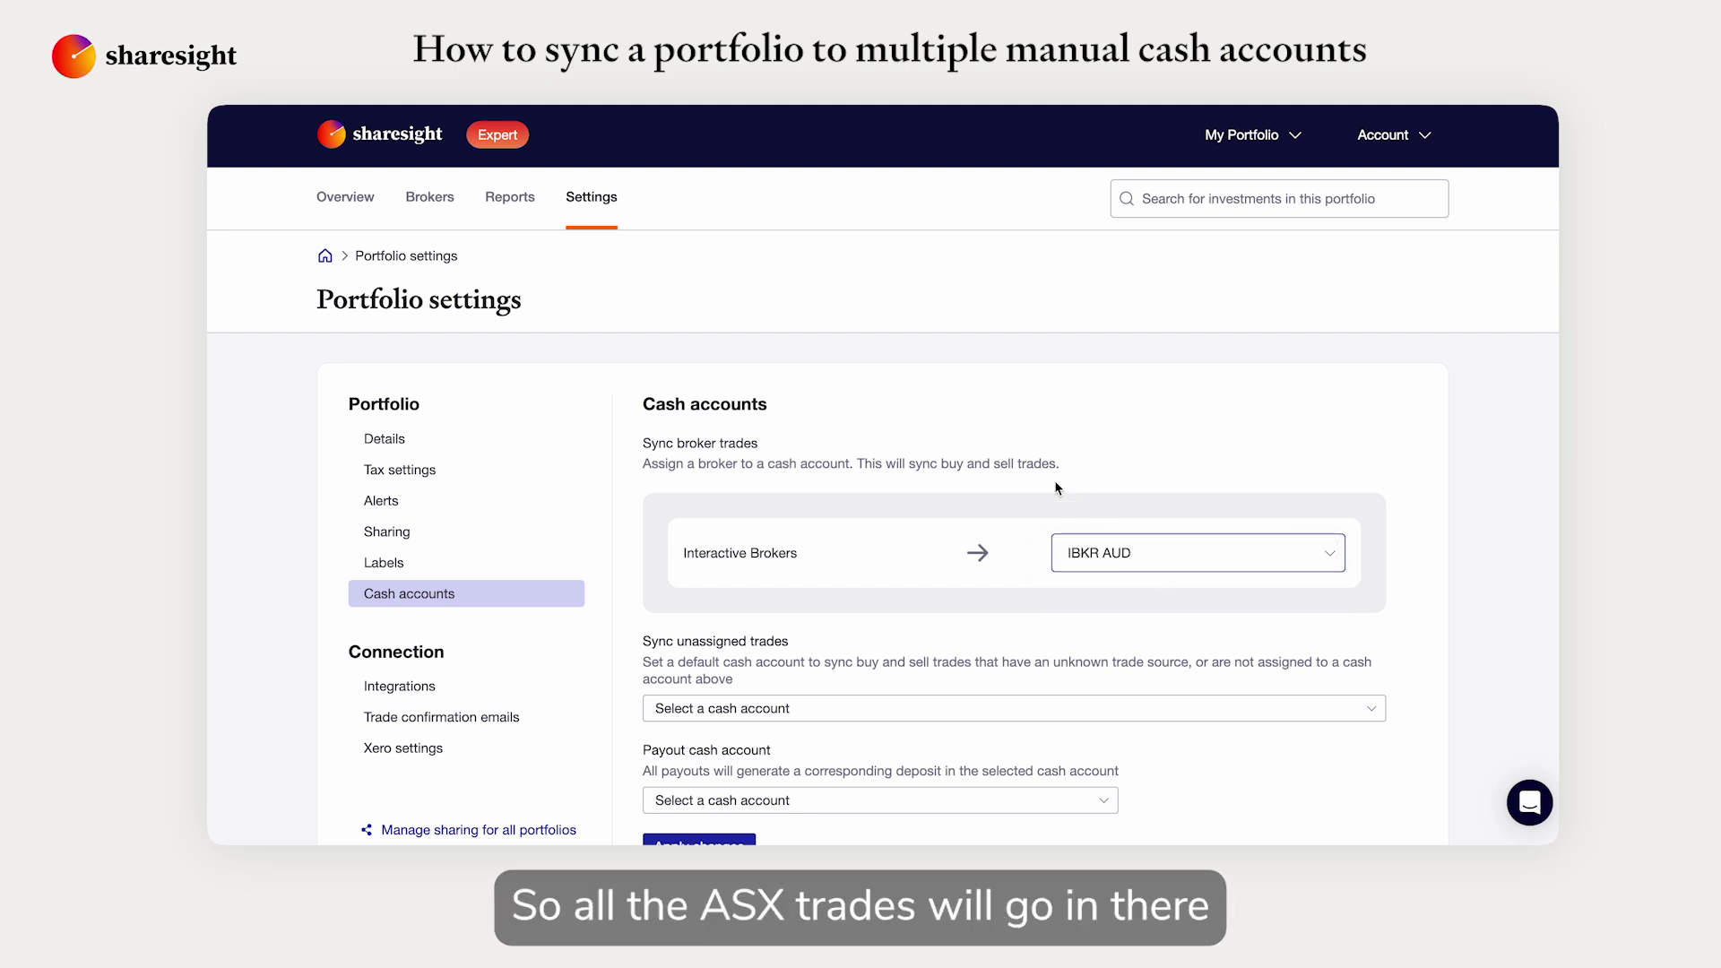
- Set IBKR USD as the default cash account for unassigned trades and apply the changes
scroll(1056, 489, down, 1)
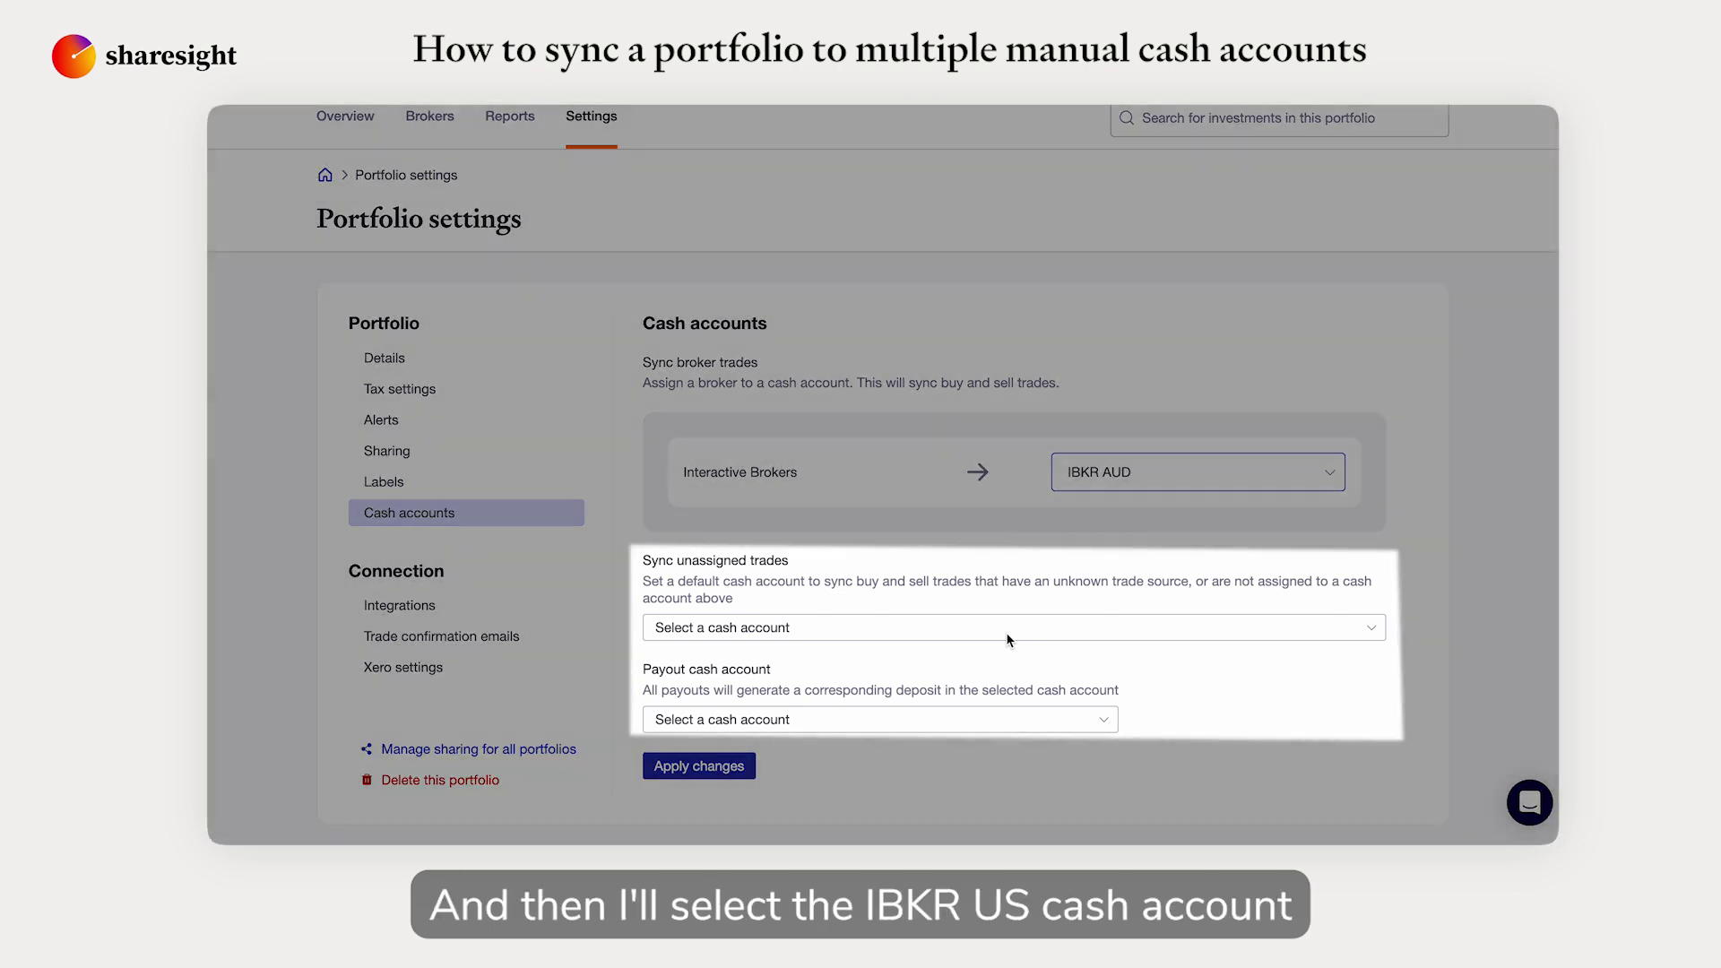
click(1007, 638)
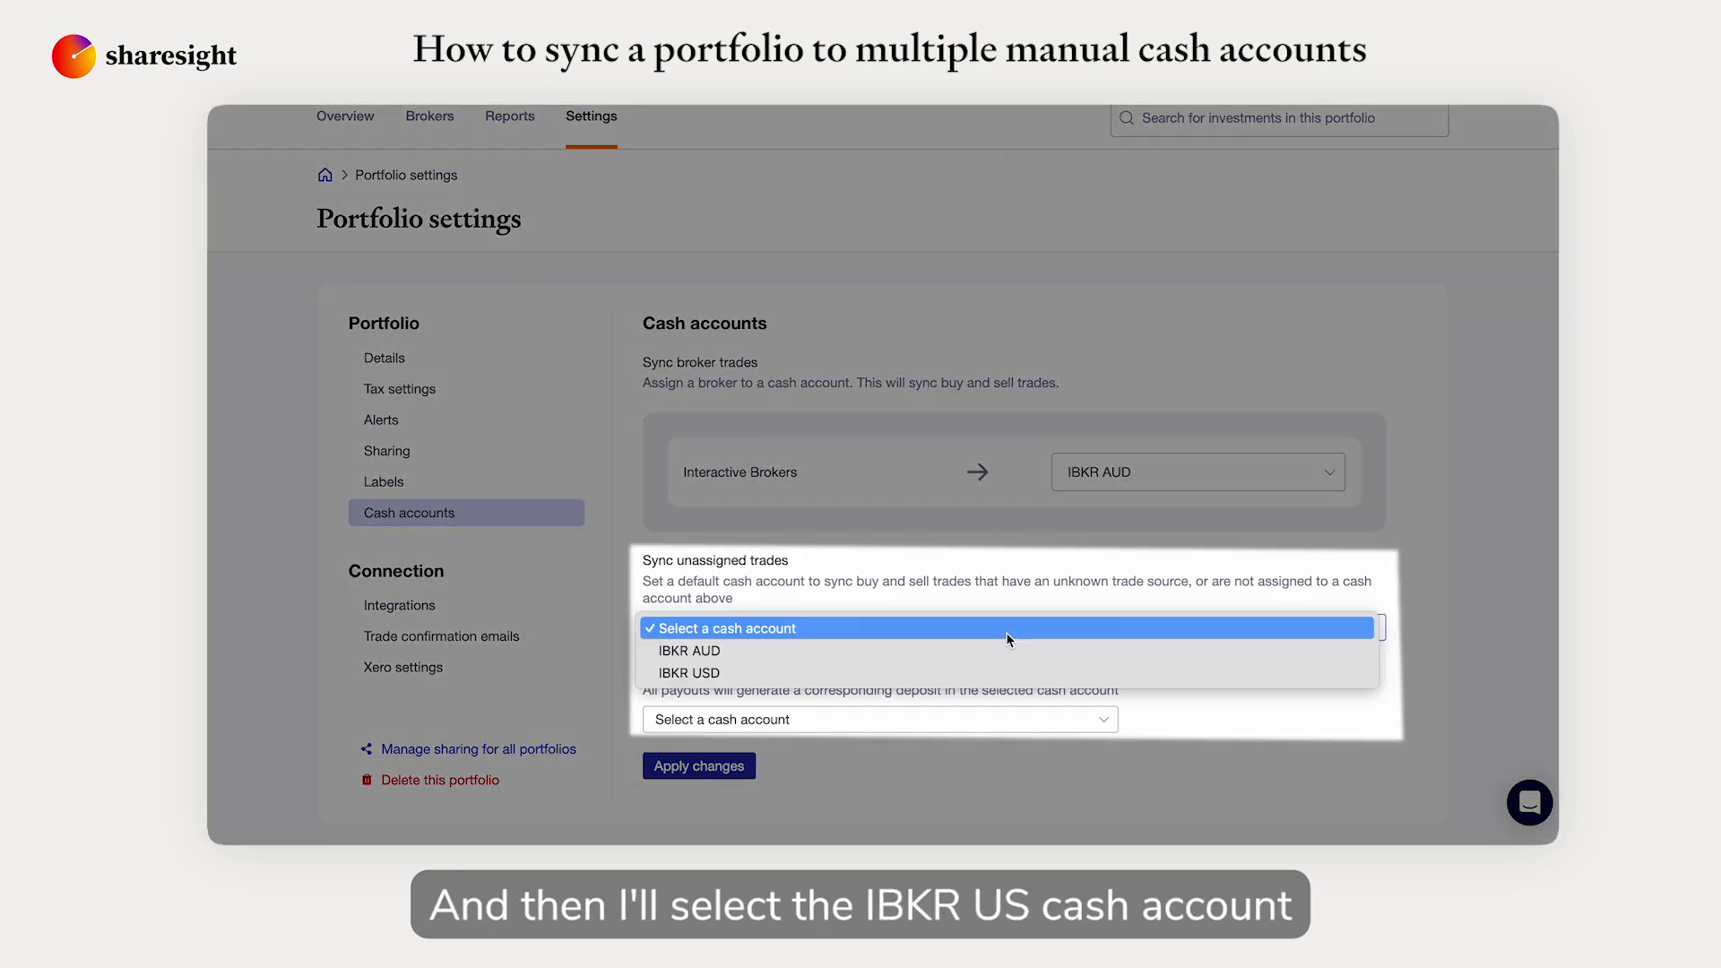
click(984, 673)
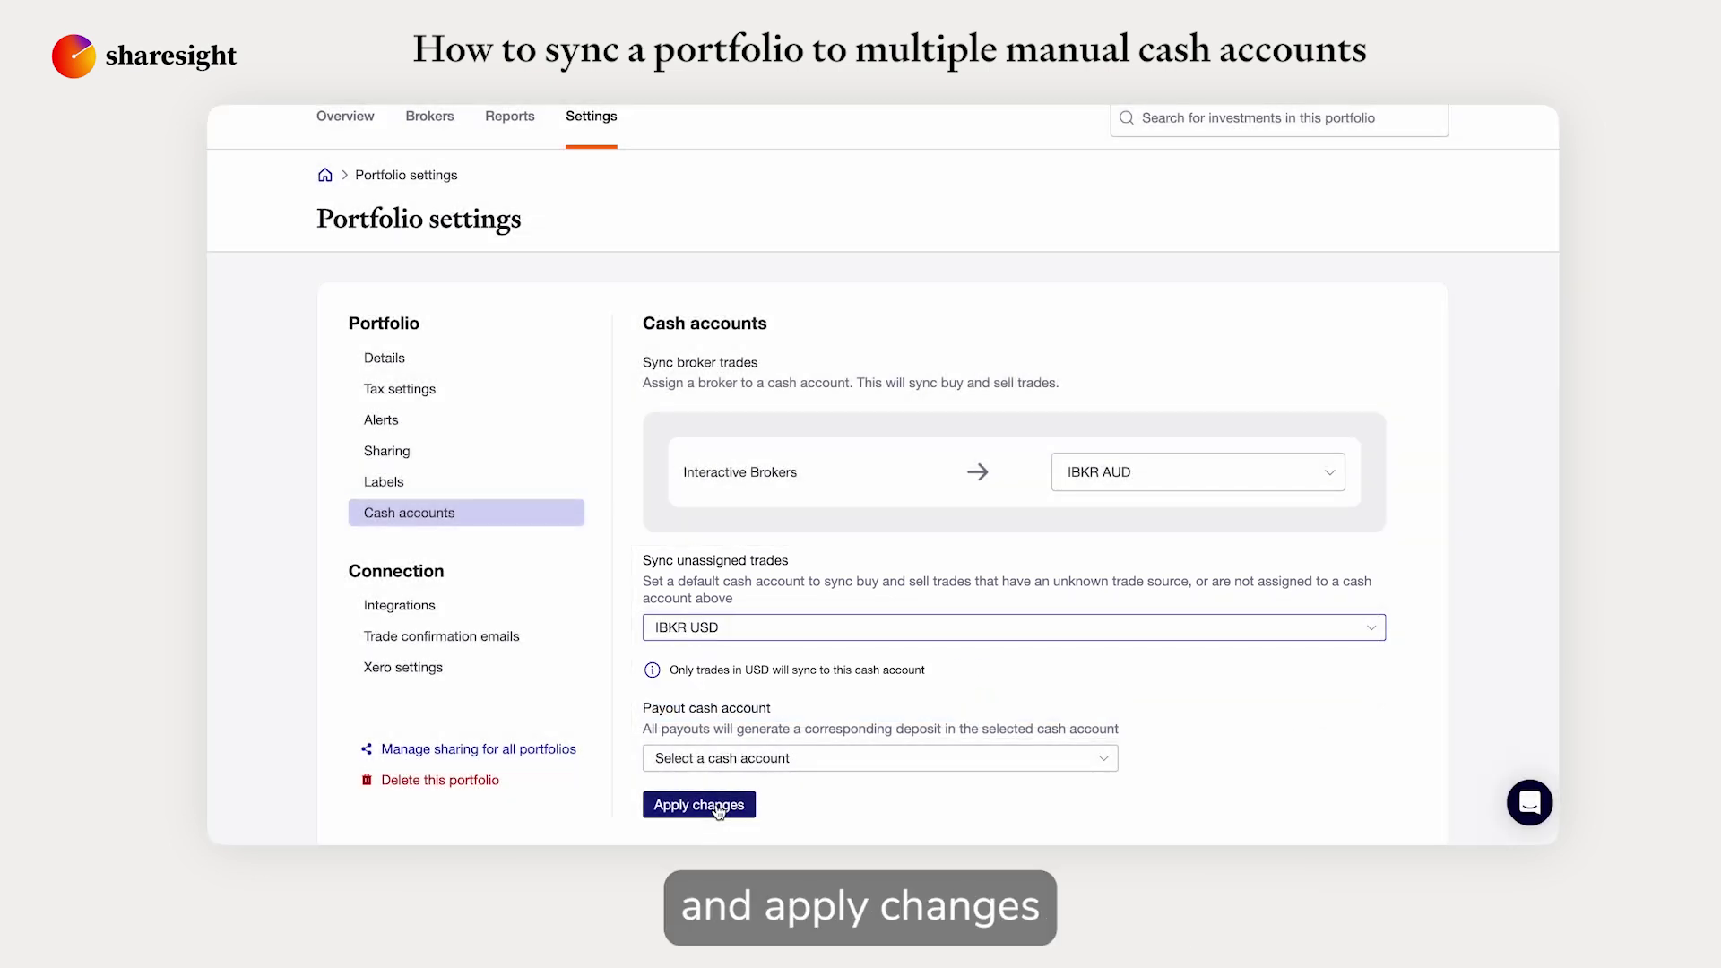
click(718, 807)
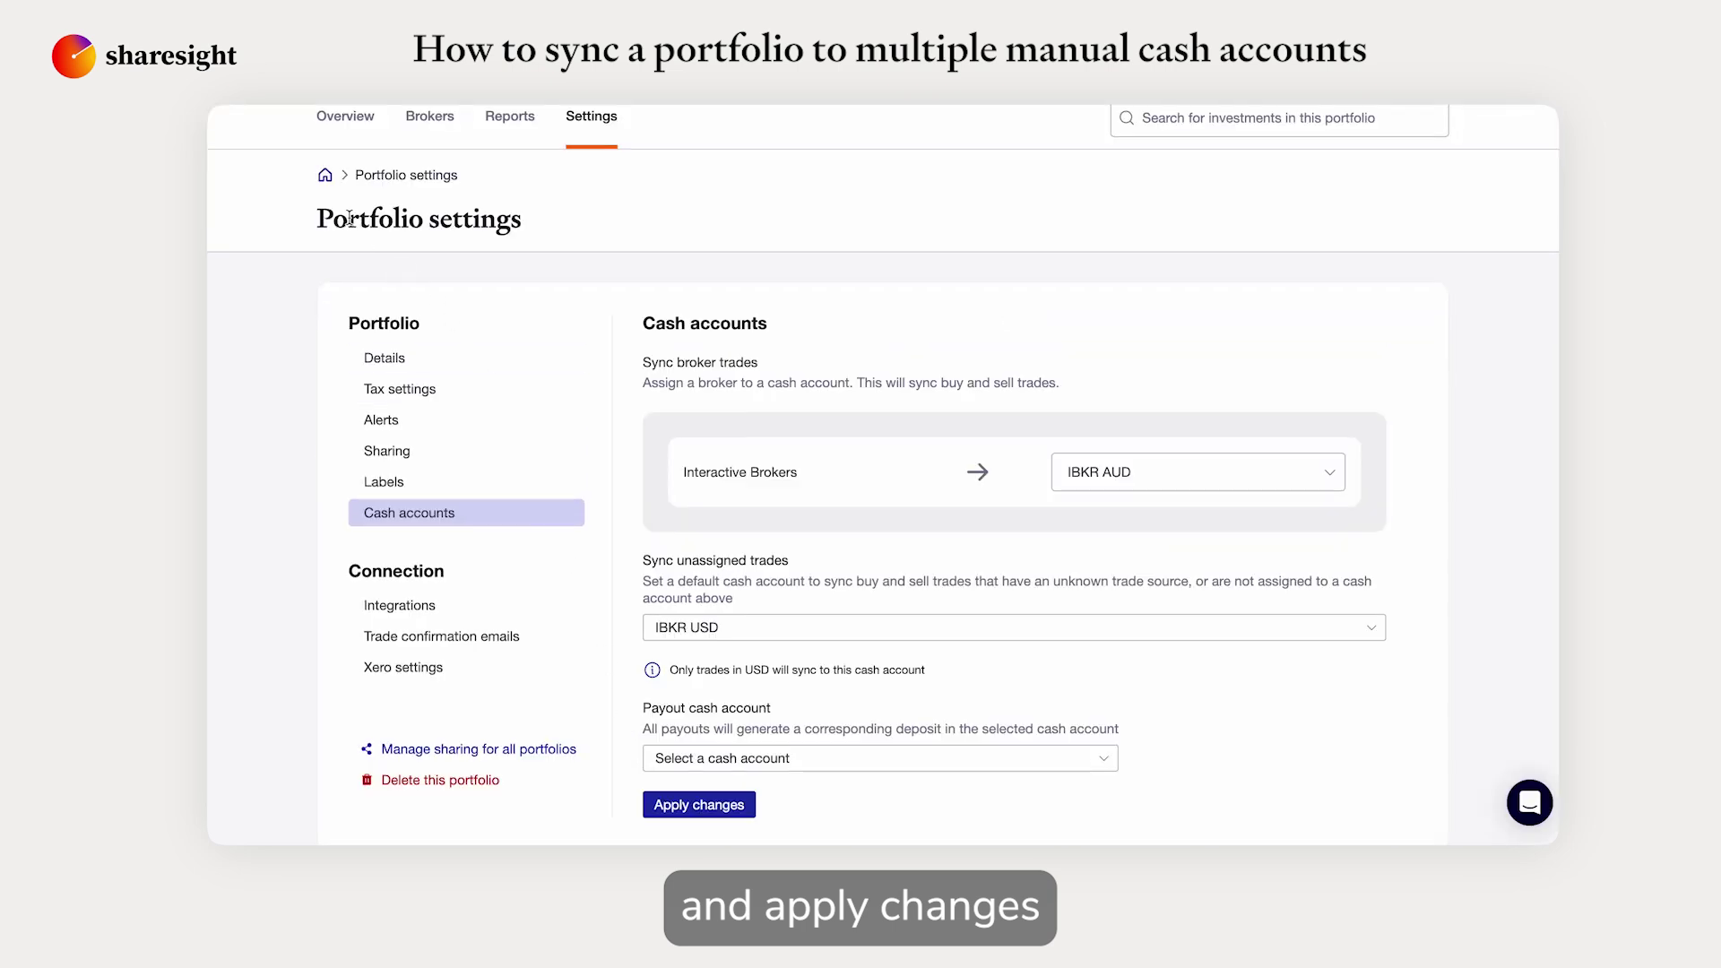
- Remove the Interactive Brokers trade source from the ICE.NYSE buy trade dated 14 March 2023 and save the trade
click(326, 177)
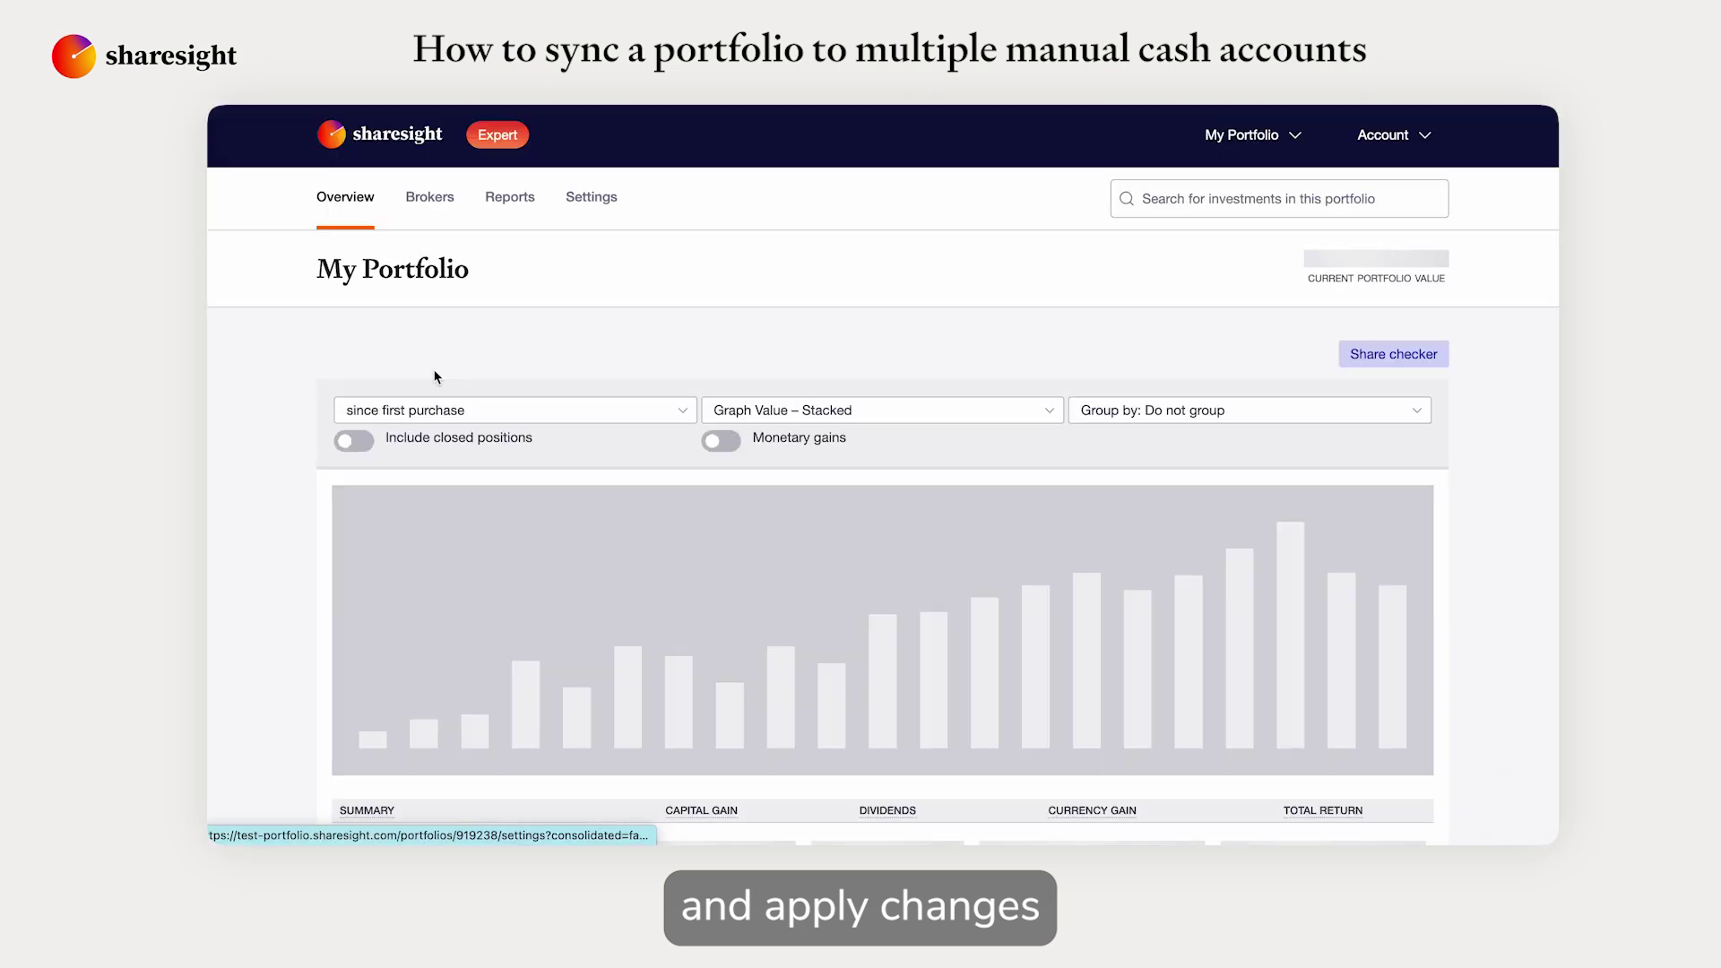
scroll(456, 385, down, 3)
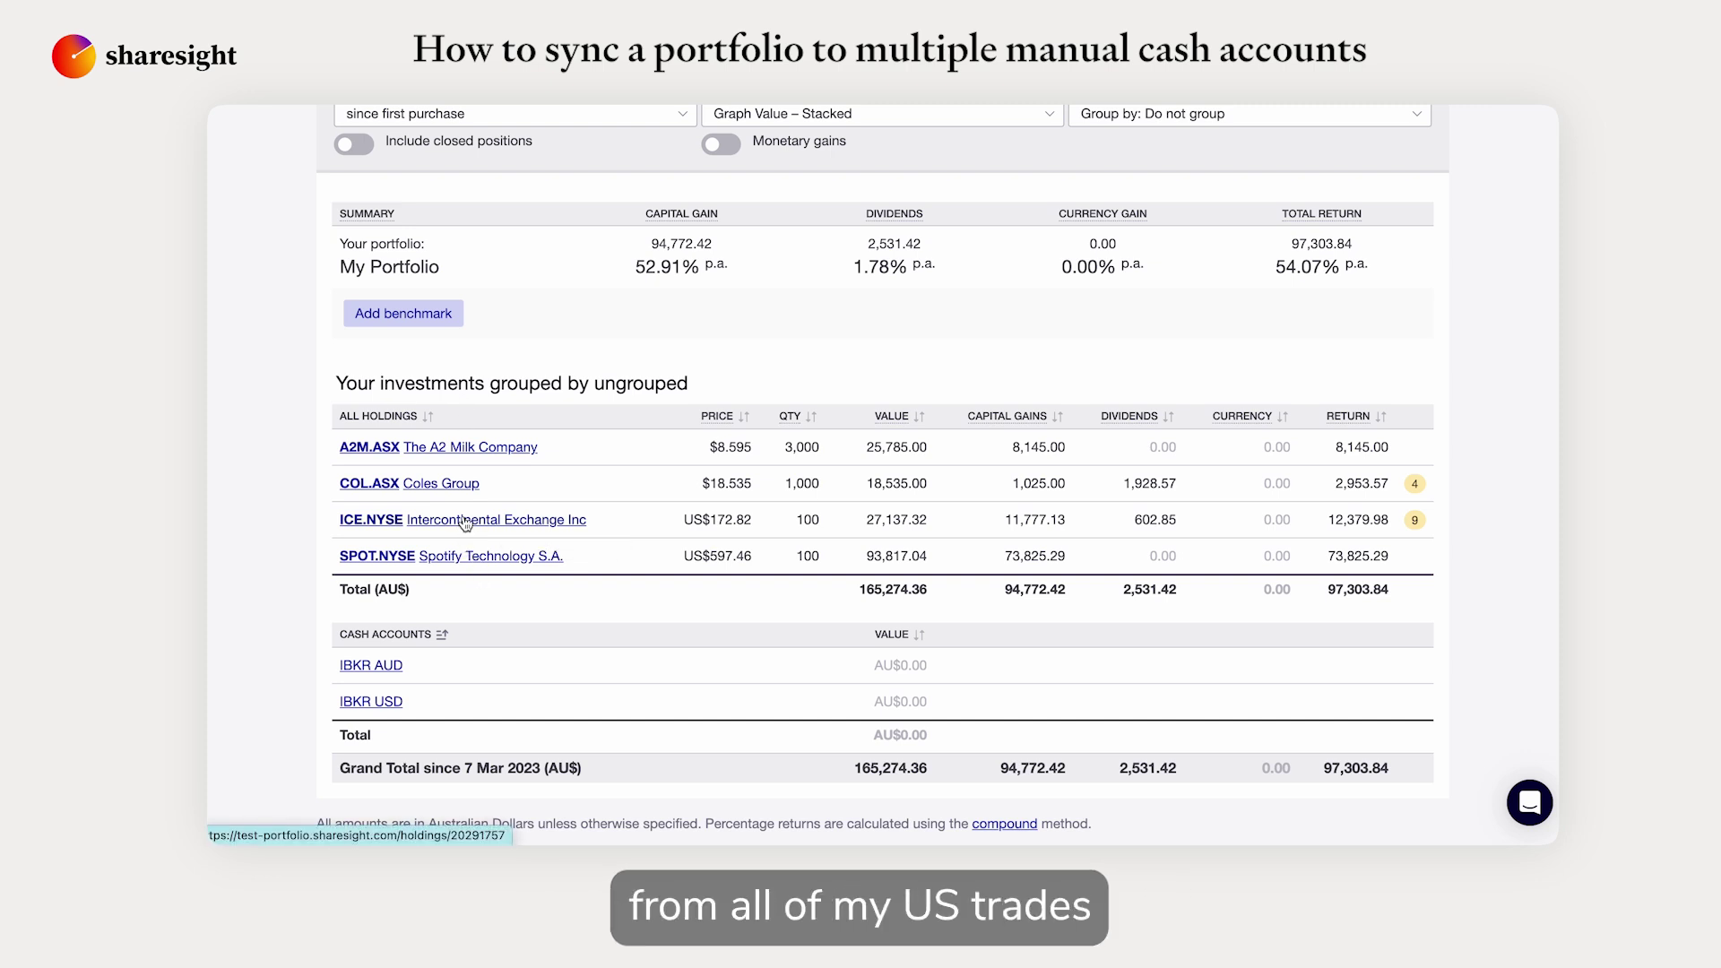
click(740, 514)
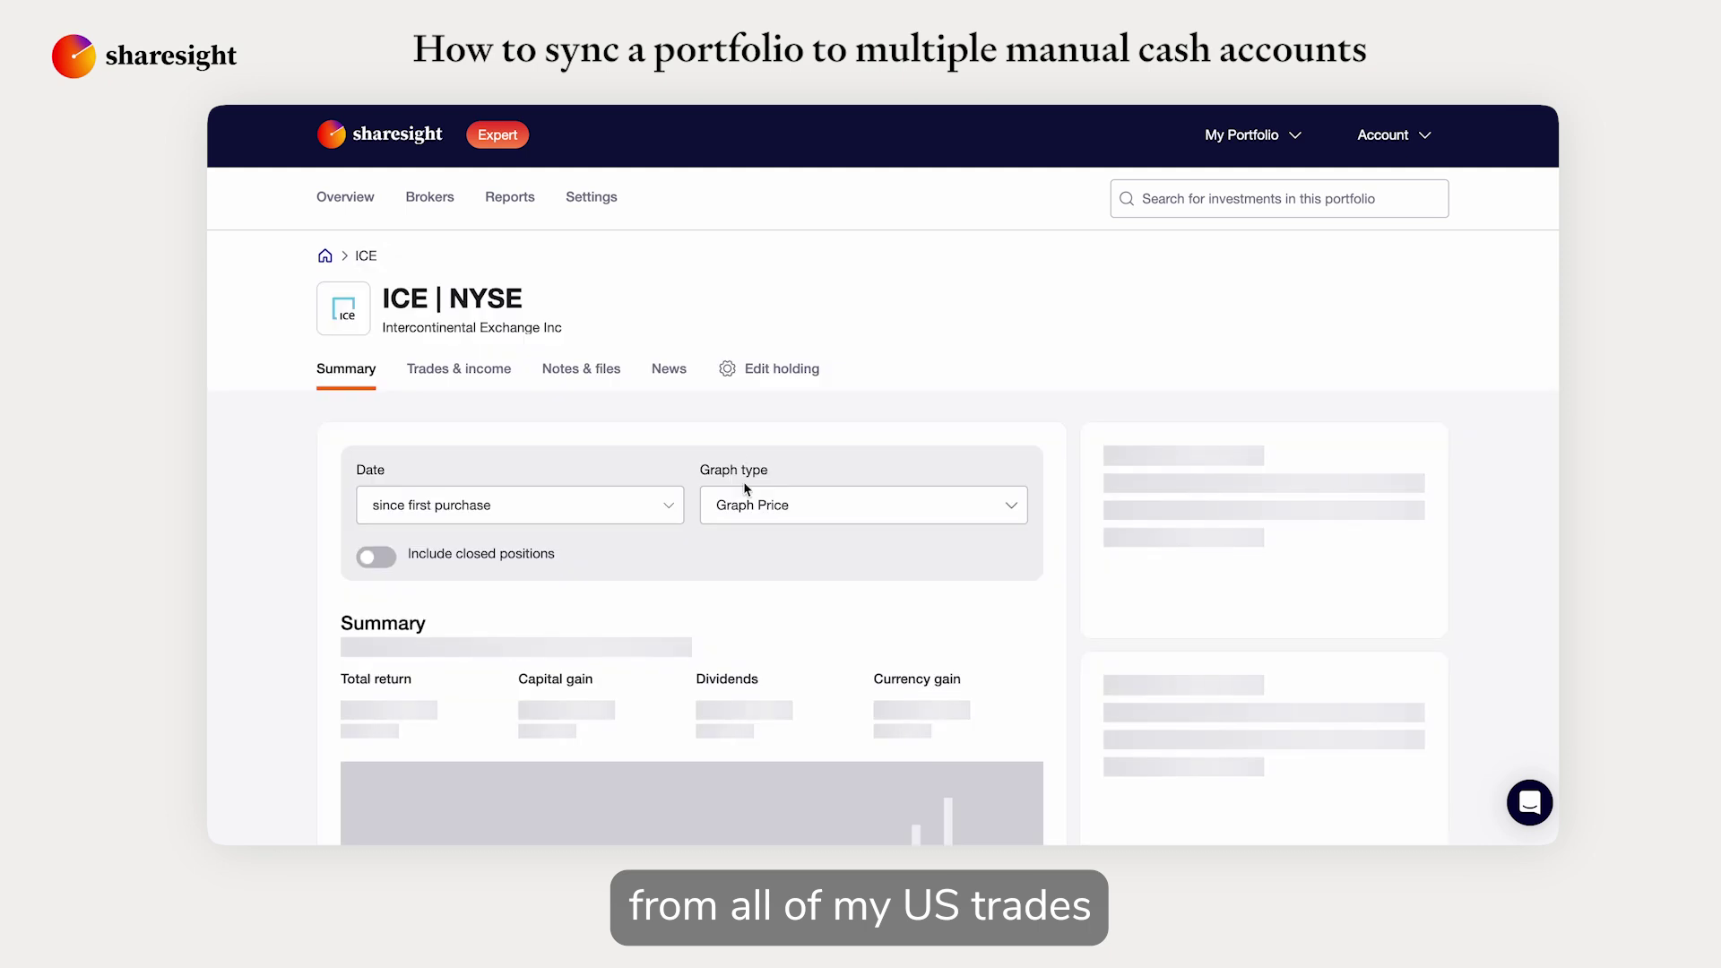
click(517, 385)
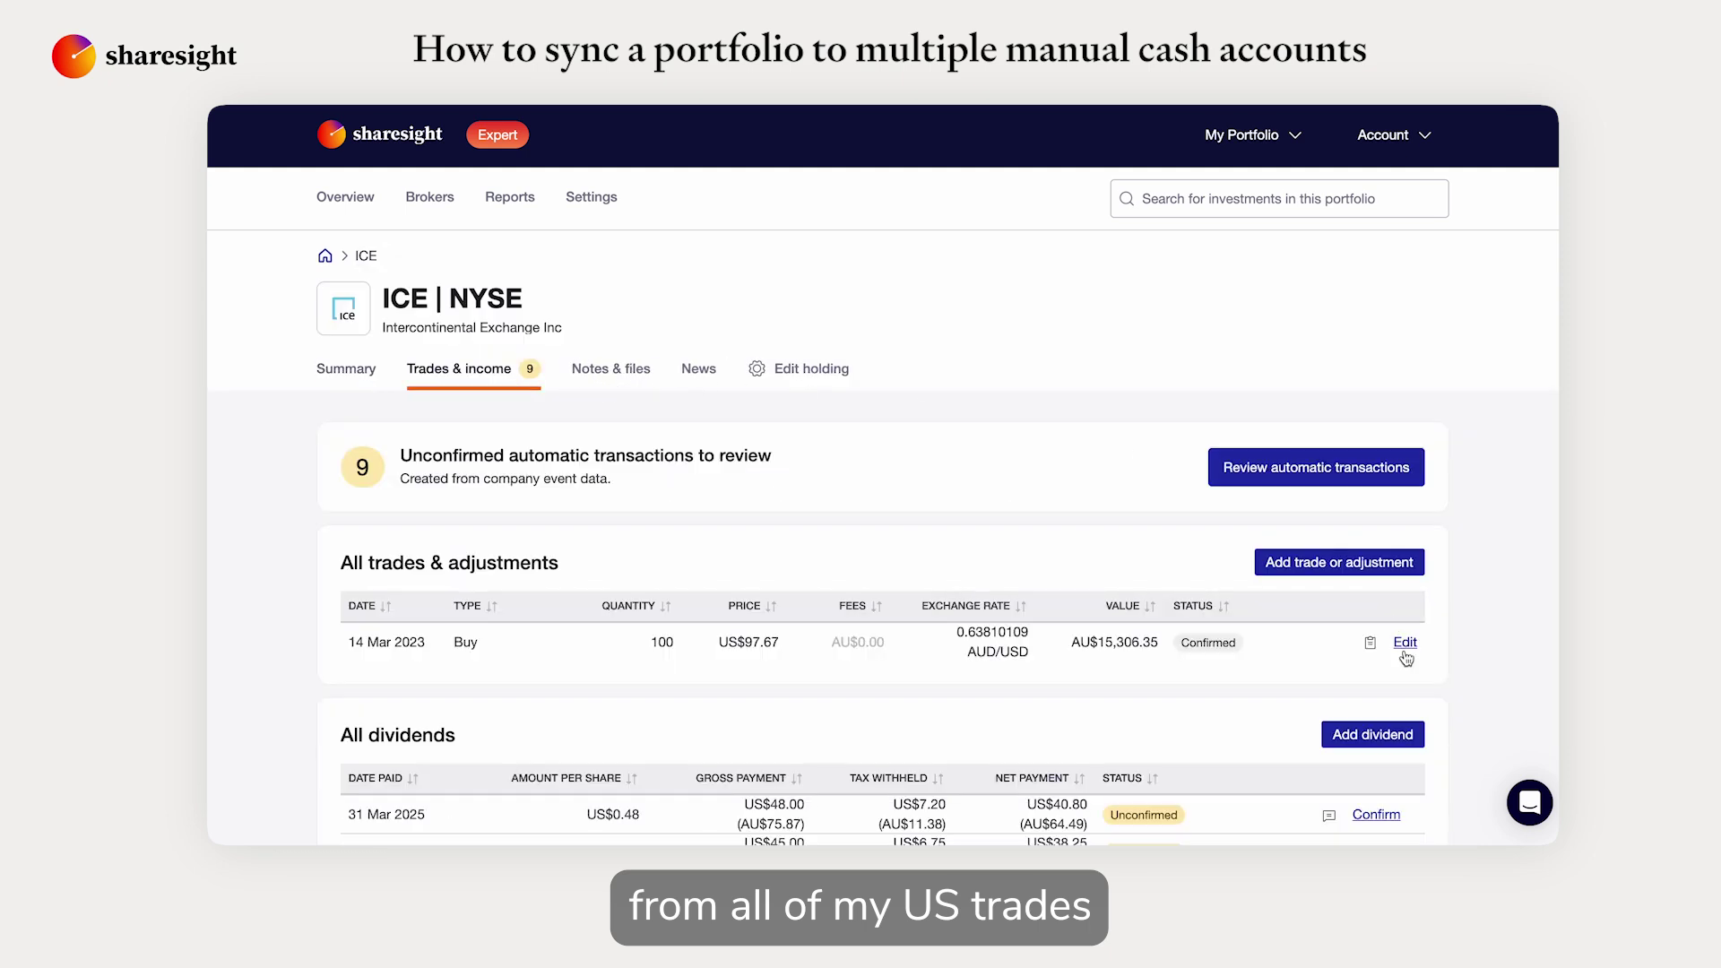
click(1405, 644)
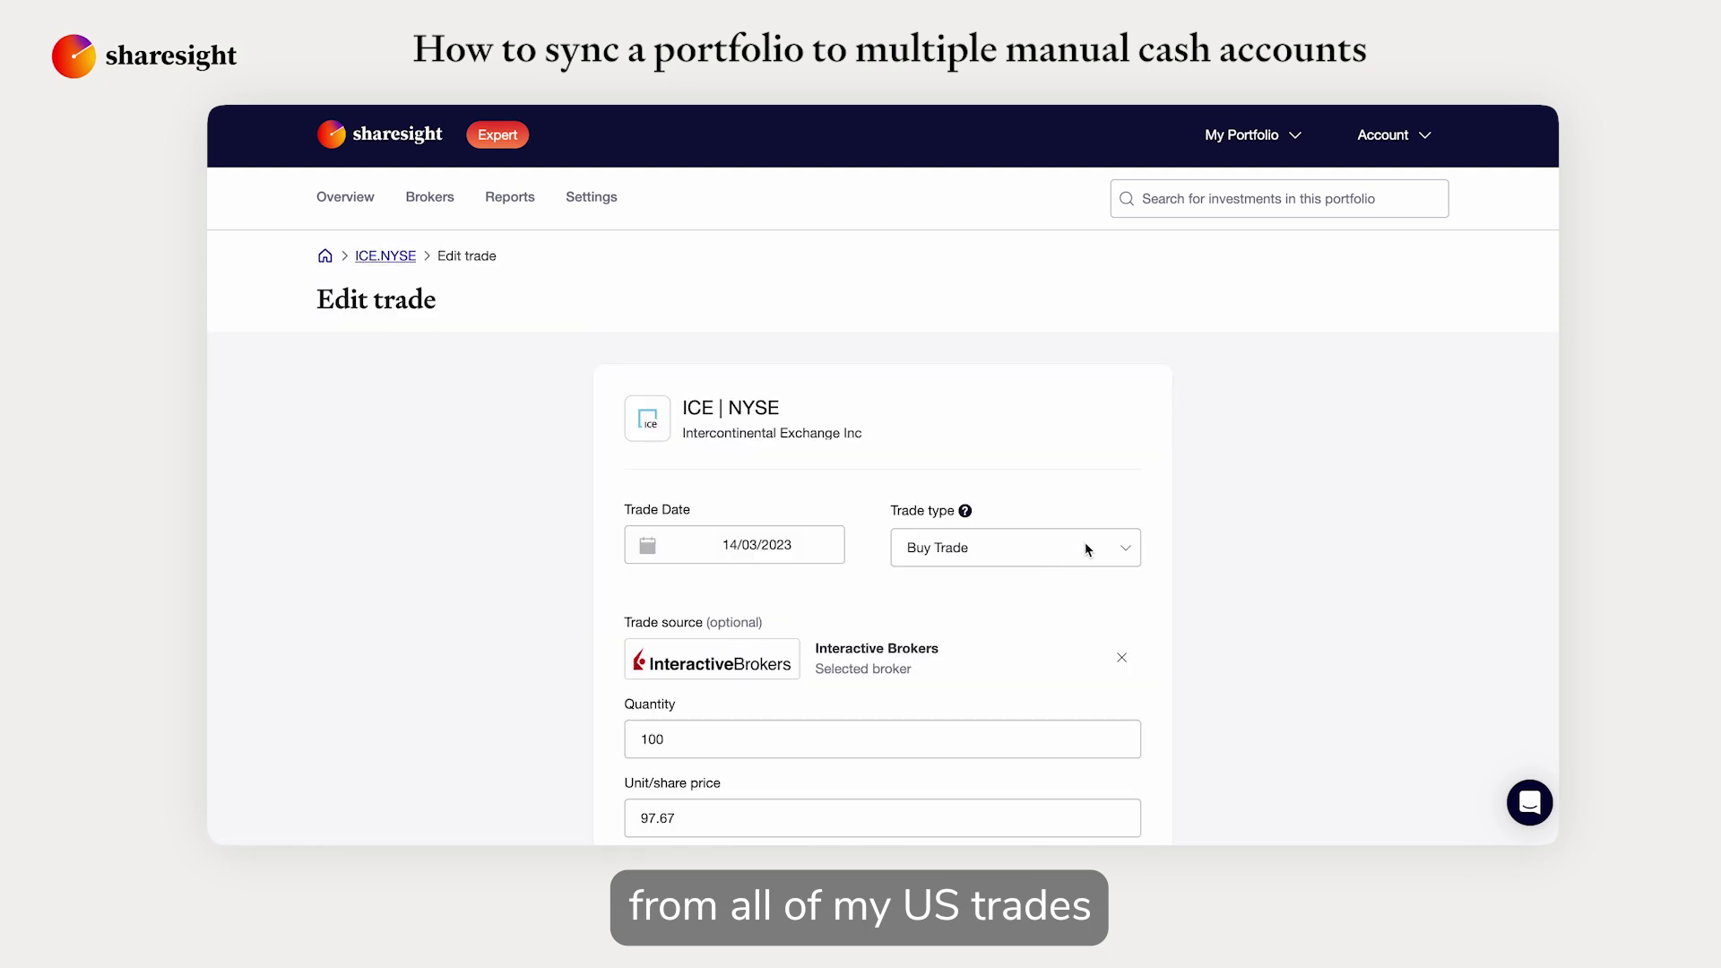
click(1134, 660)
scroll(1140, 636, down, 3)
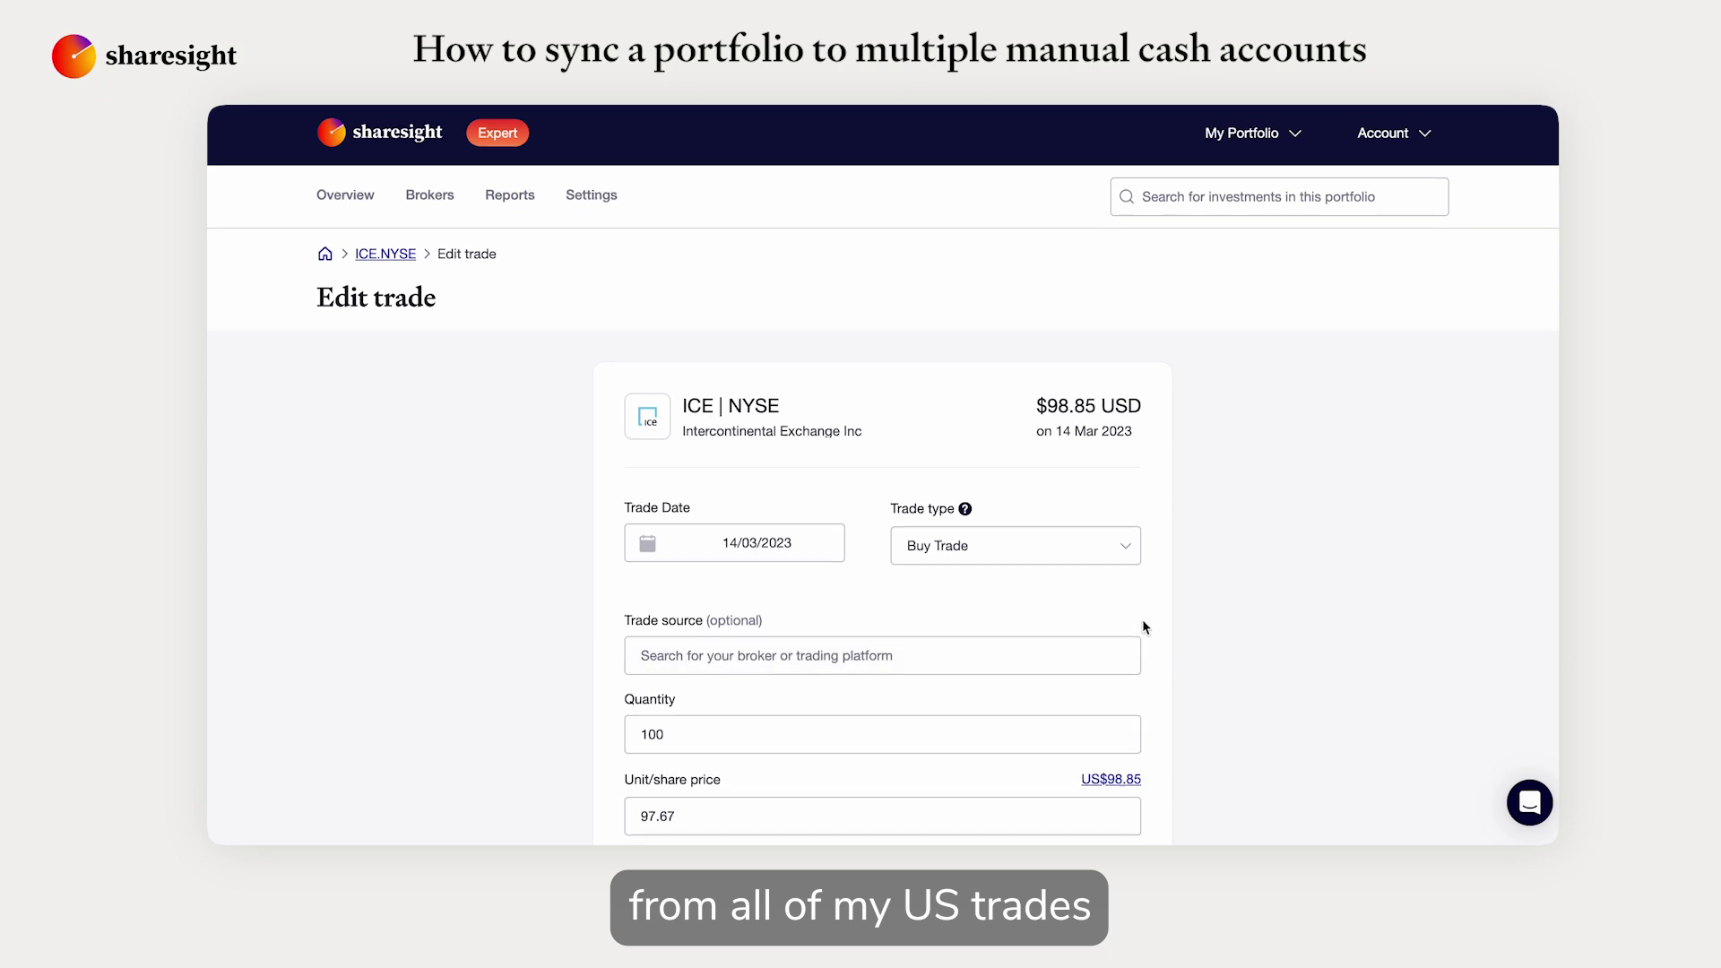
scroll(1112, 654, down, 3)
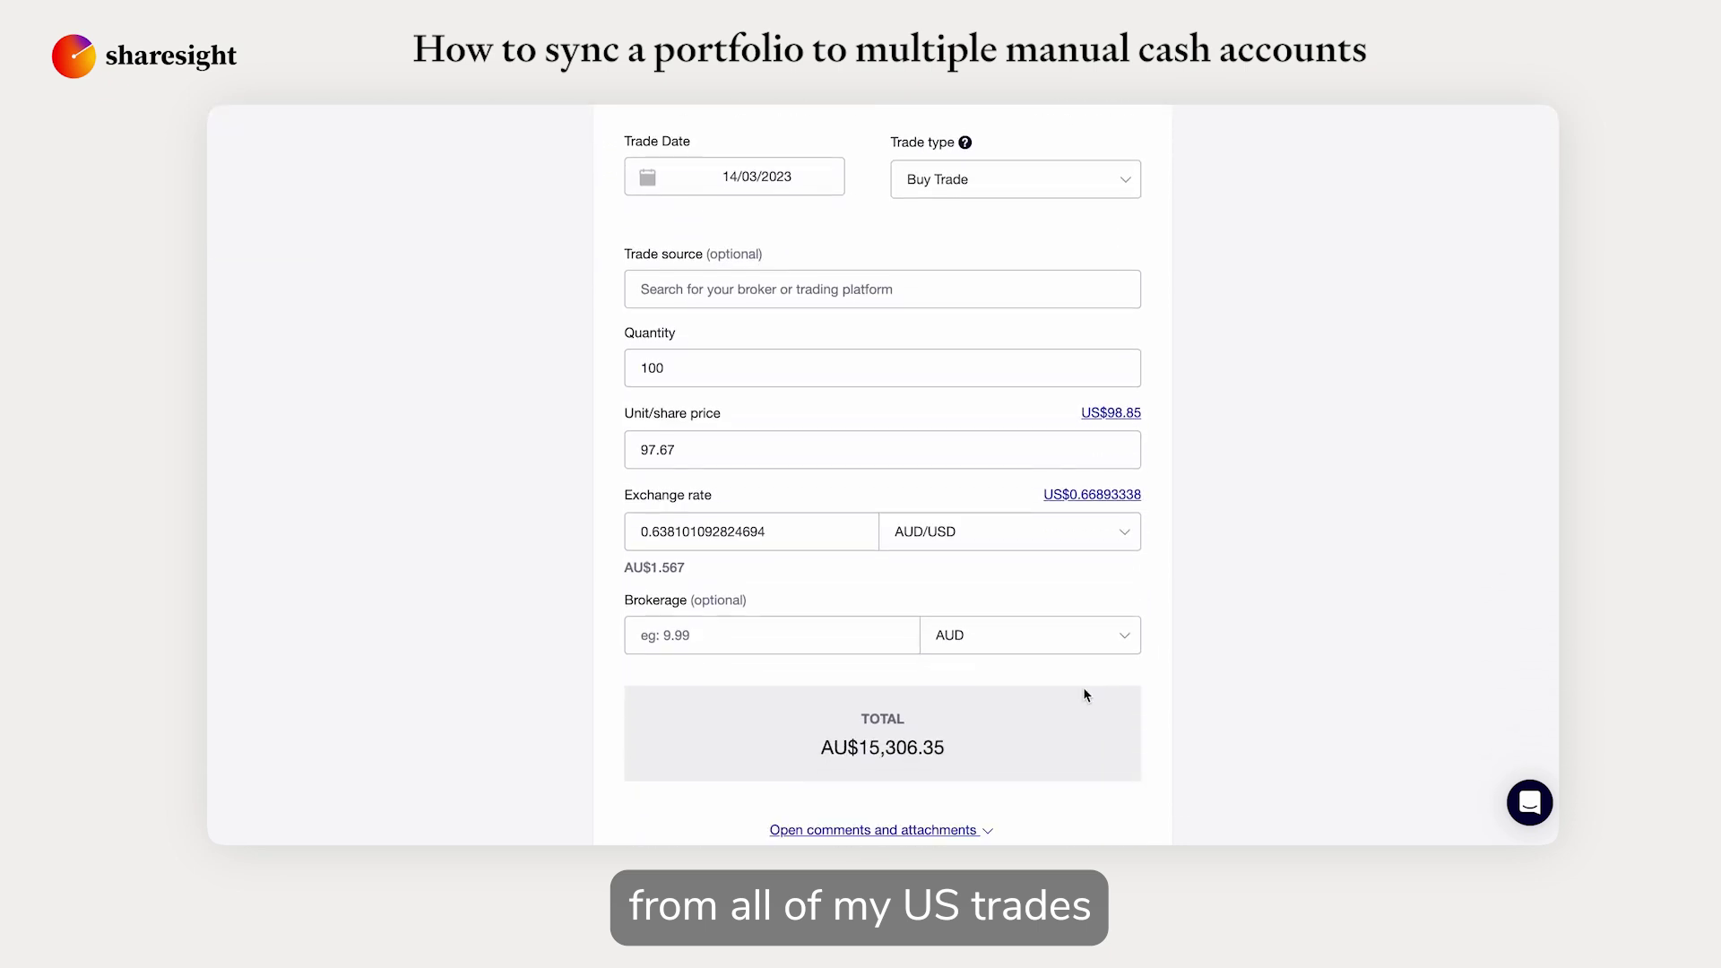
scroll(1075, 686, down, 2)
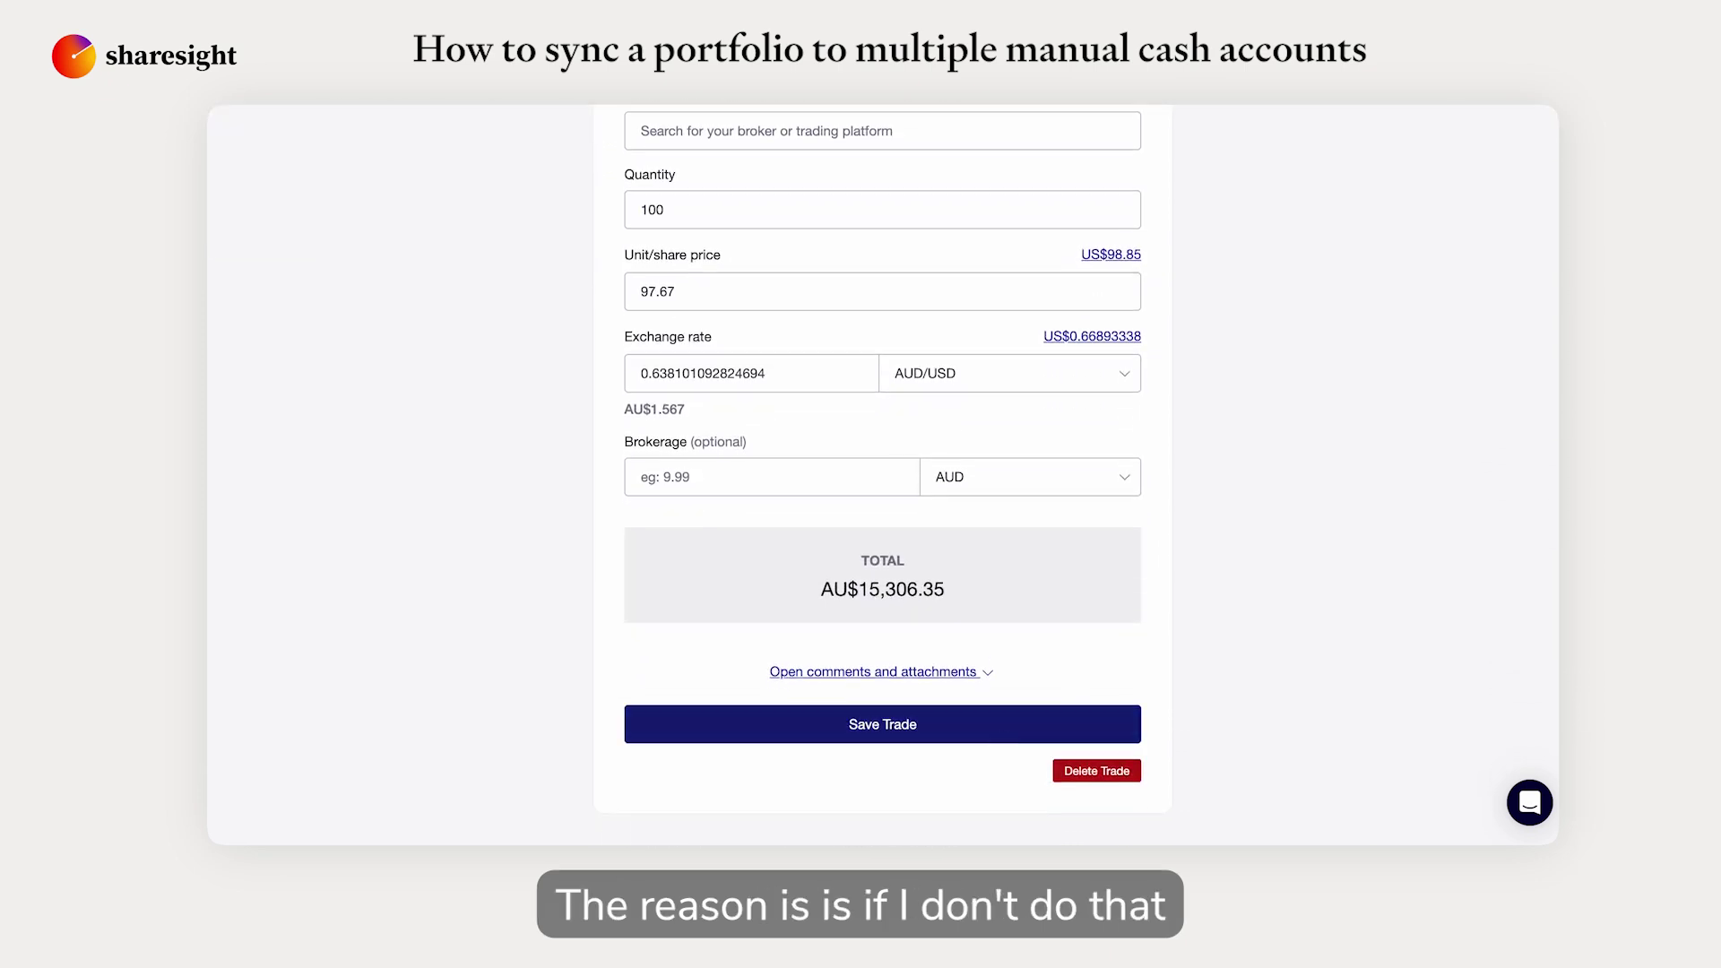
click(997, 723)
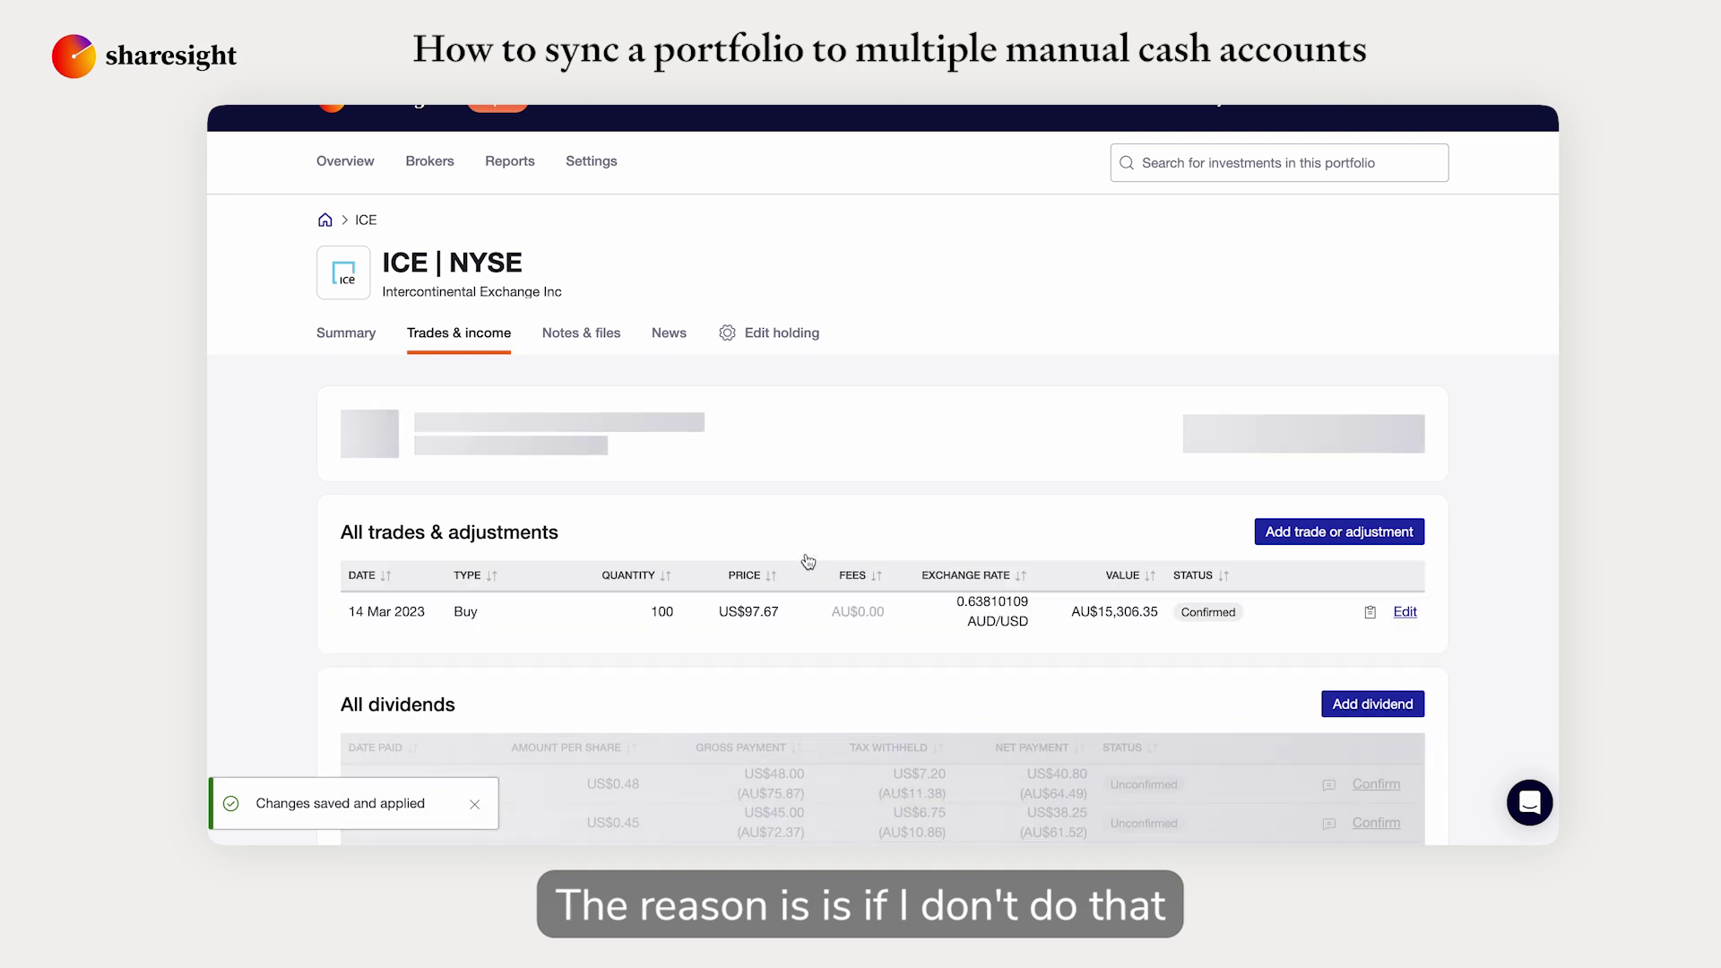
- Clear the trade source of the SPOT.NYSE buy trade dated 7 March 2023 and save the trade
click(326, 224)
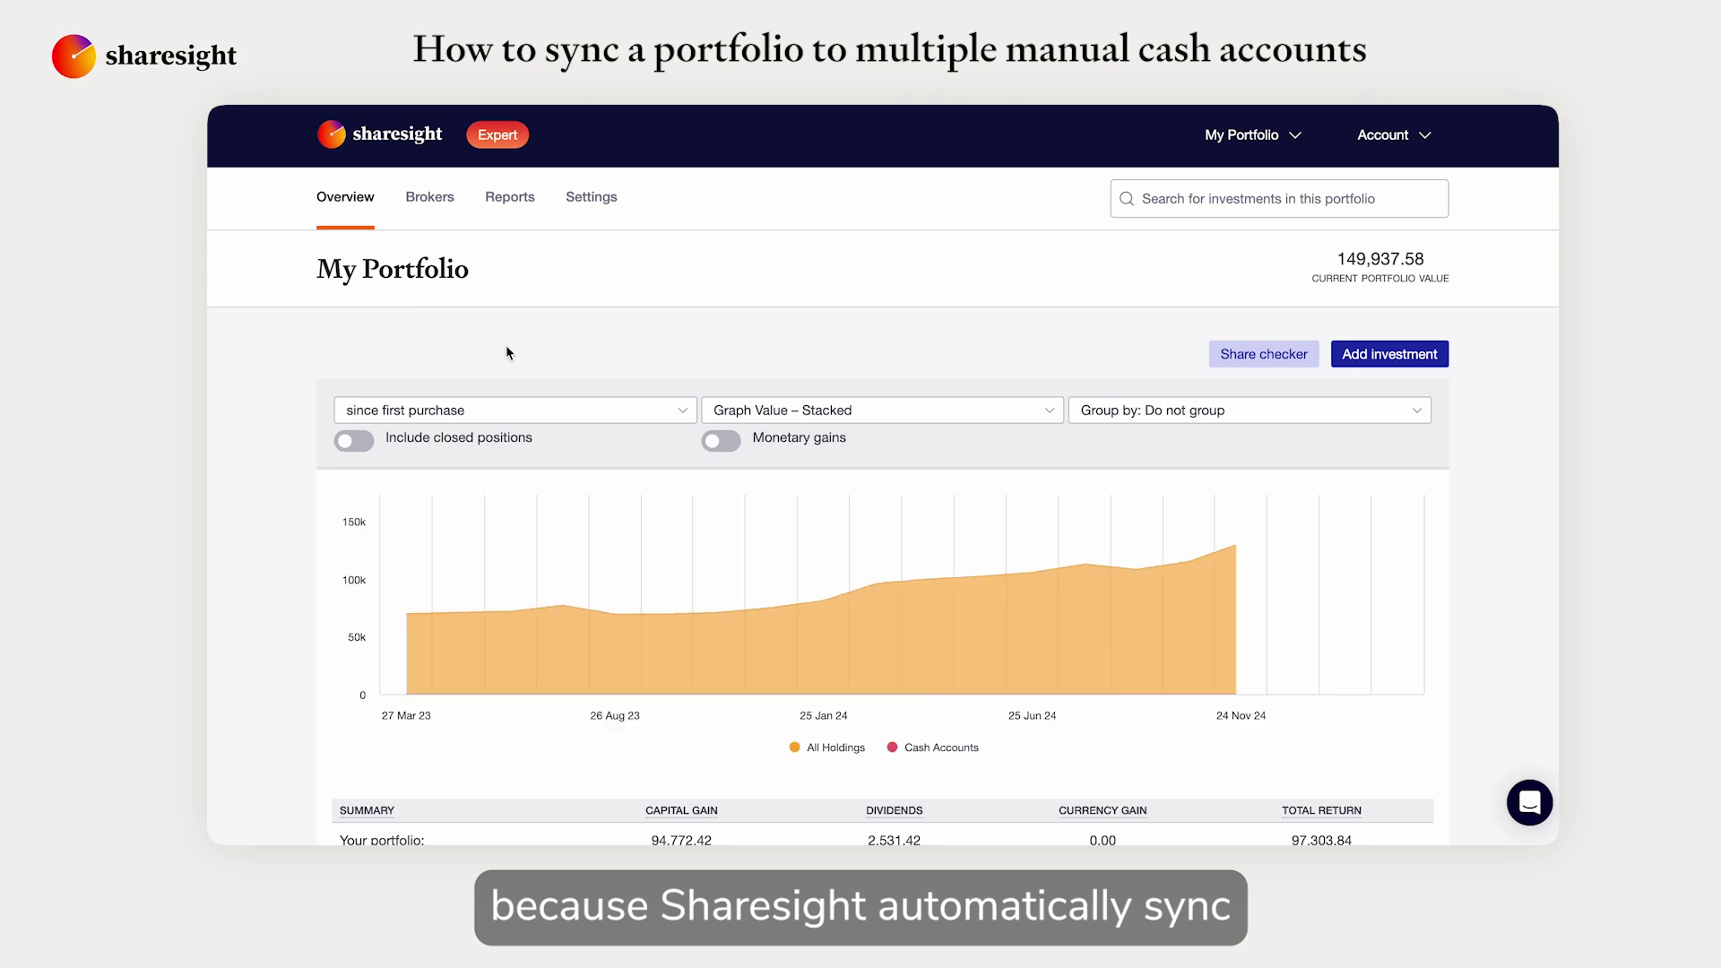
scroll(588, 372, down, 6)
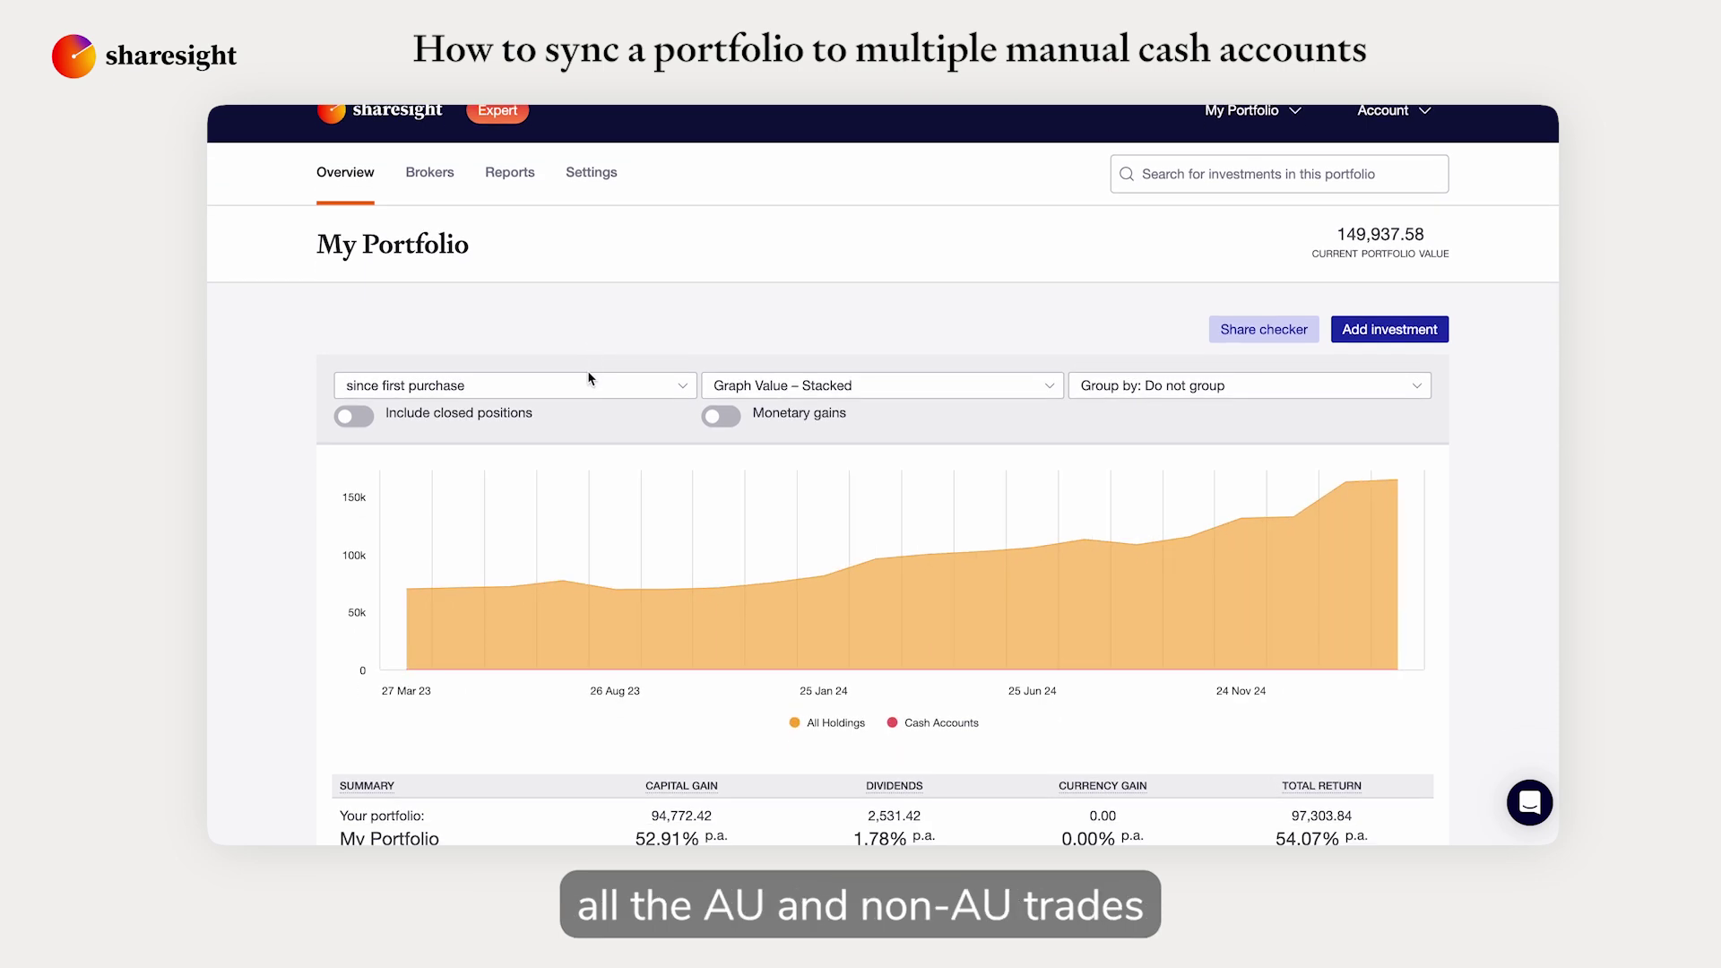
scroll(579, 385, down, 2)
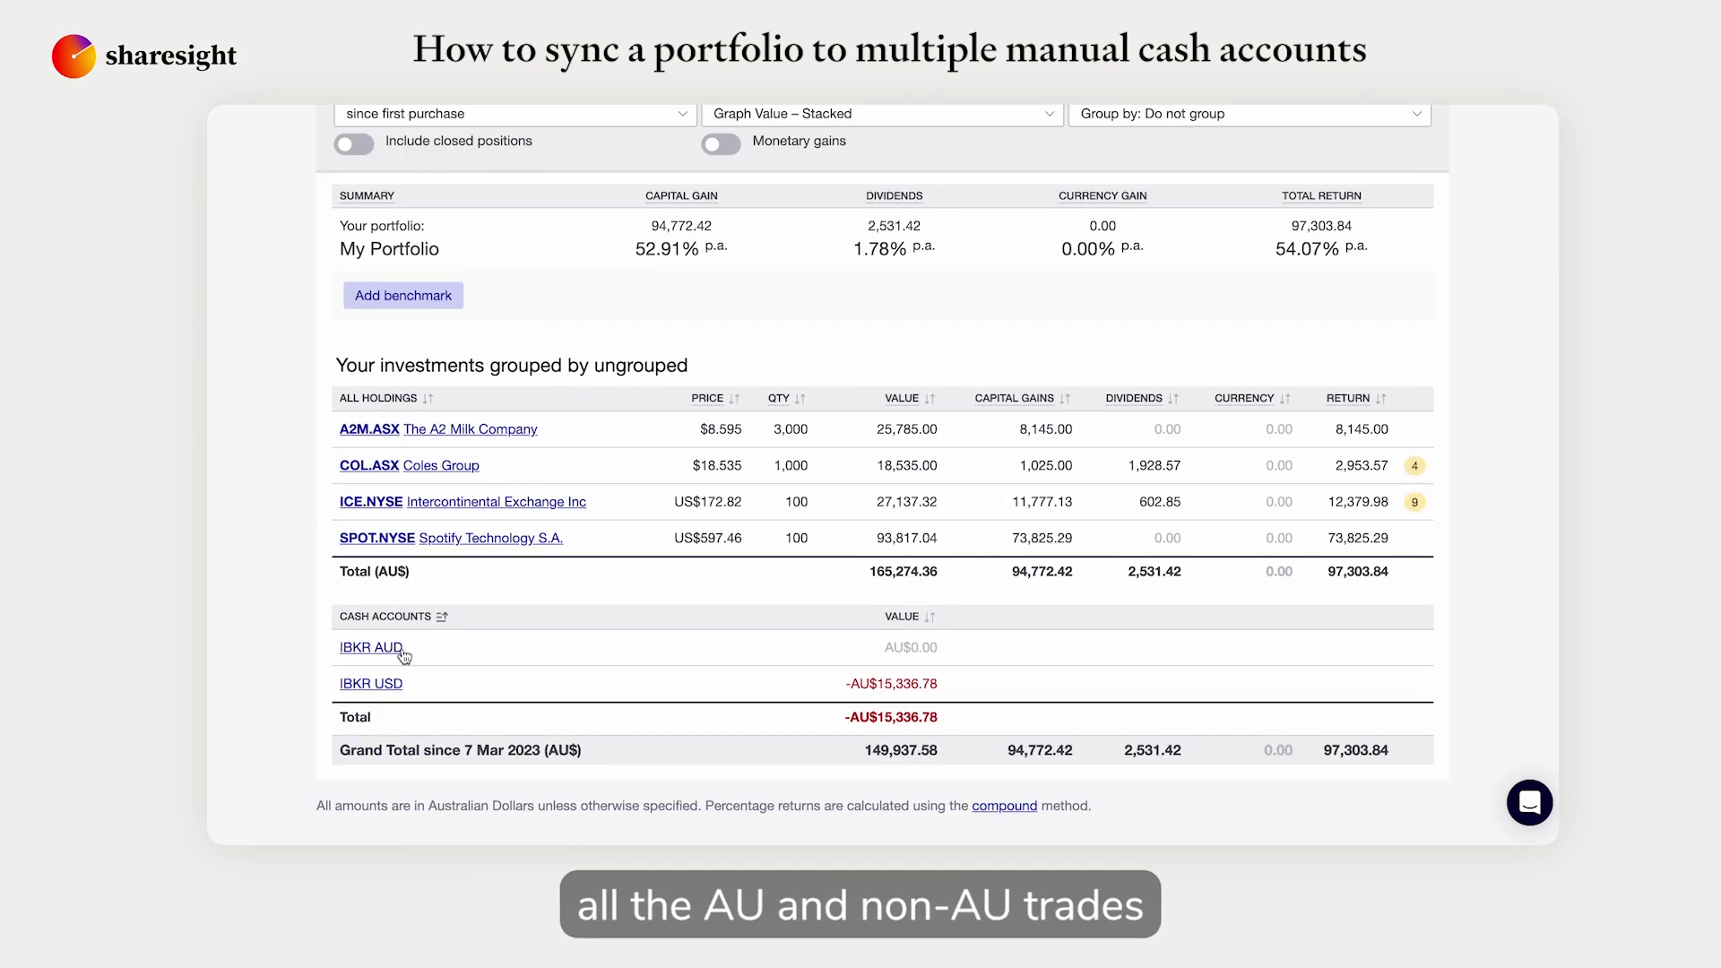
click(523, 507)
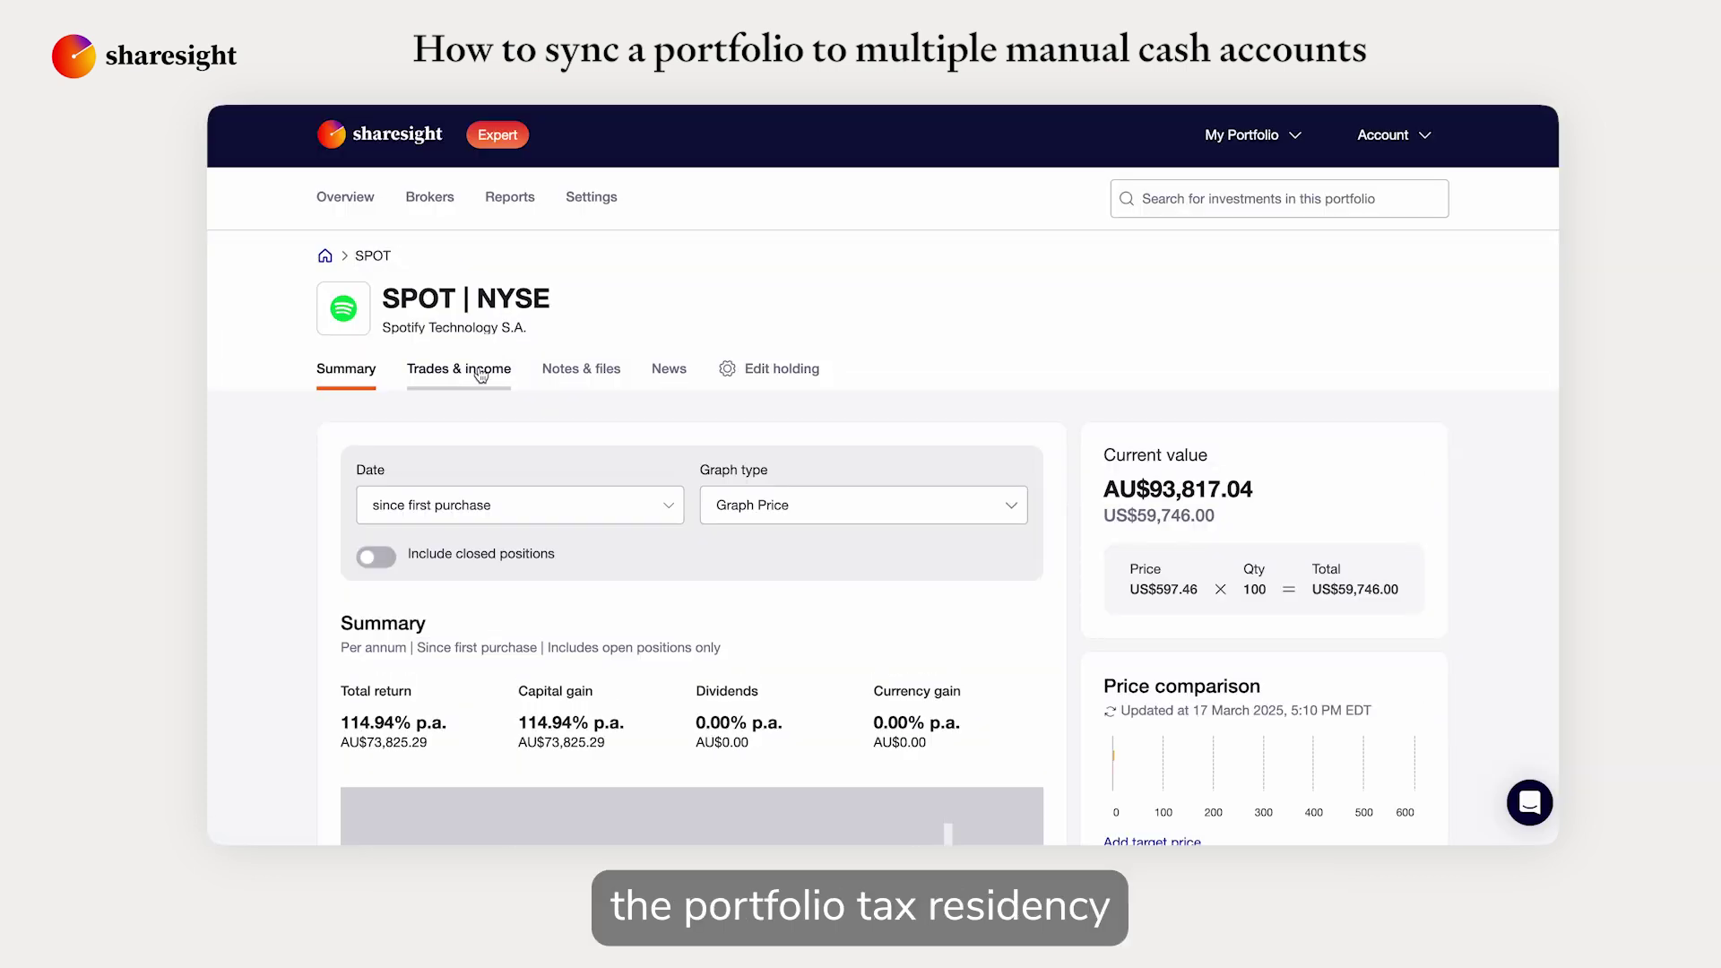
click(462, 369)
click(1405, 538)
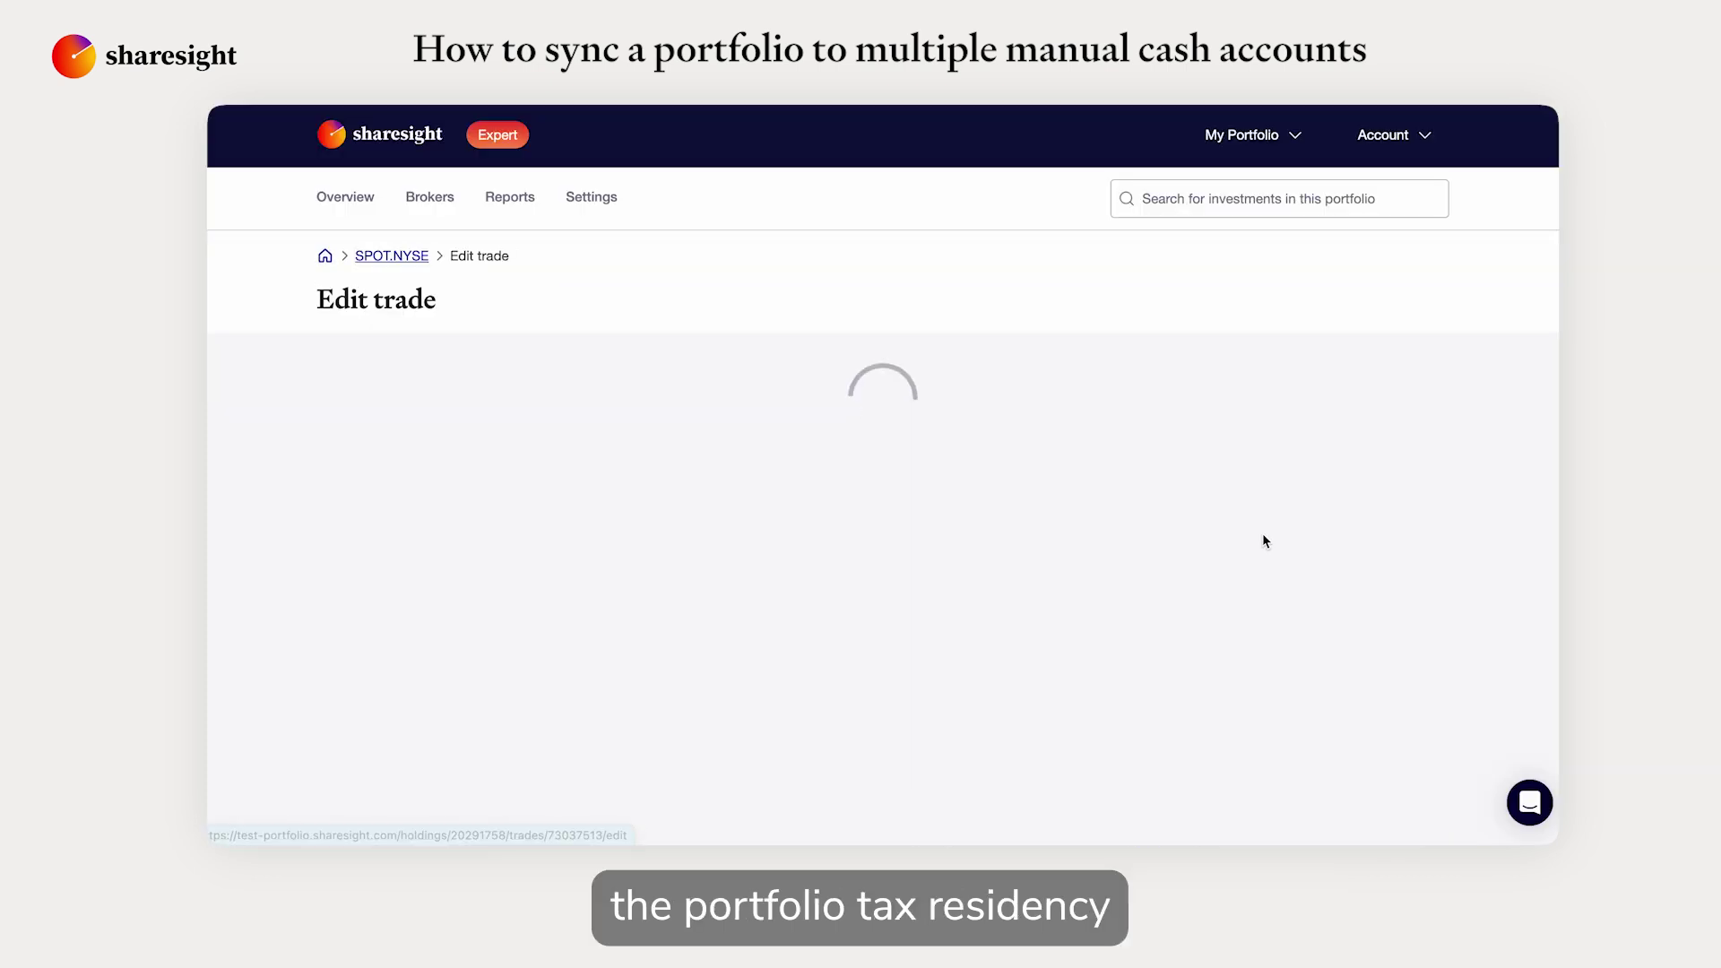
click(1122, 657)
scroll(1156, 637, down, 6)
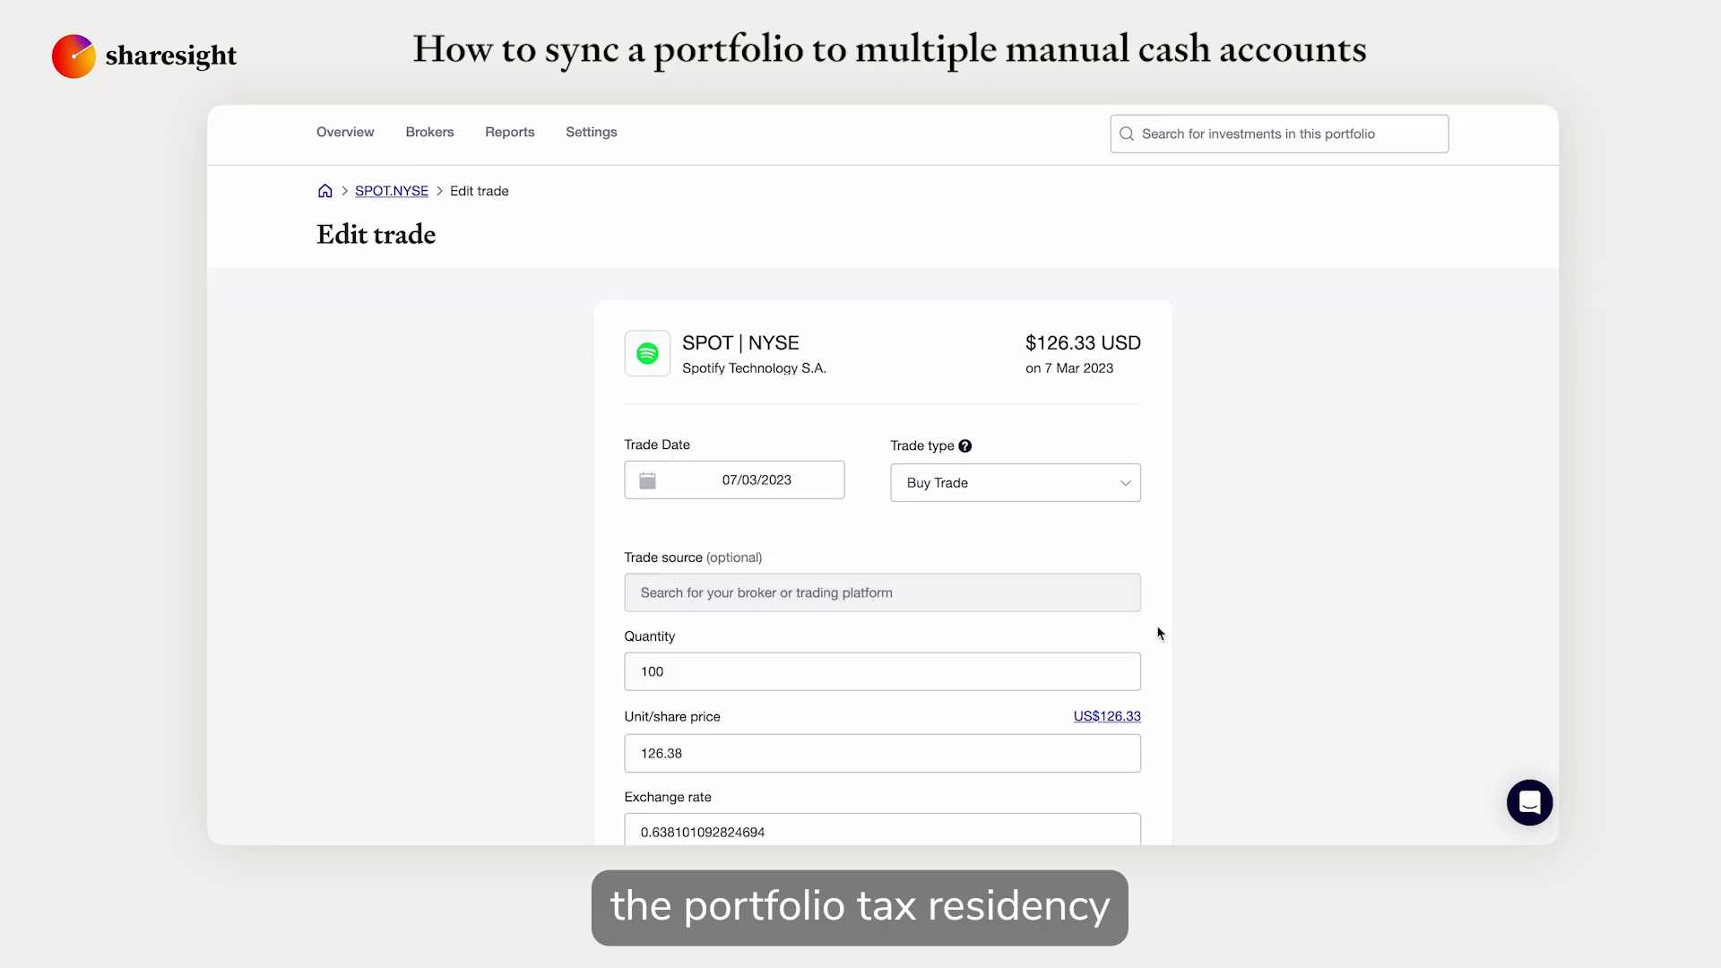
click(874, 726)
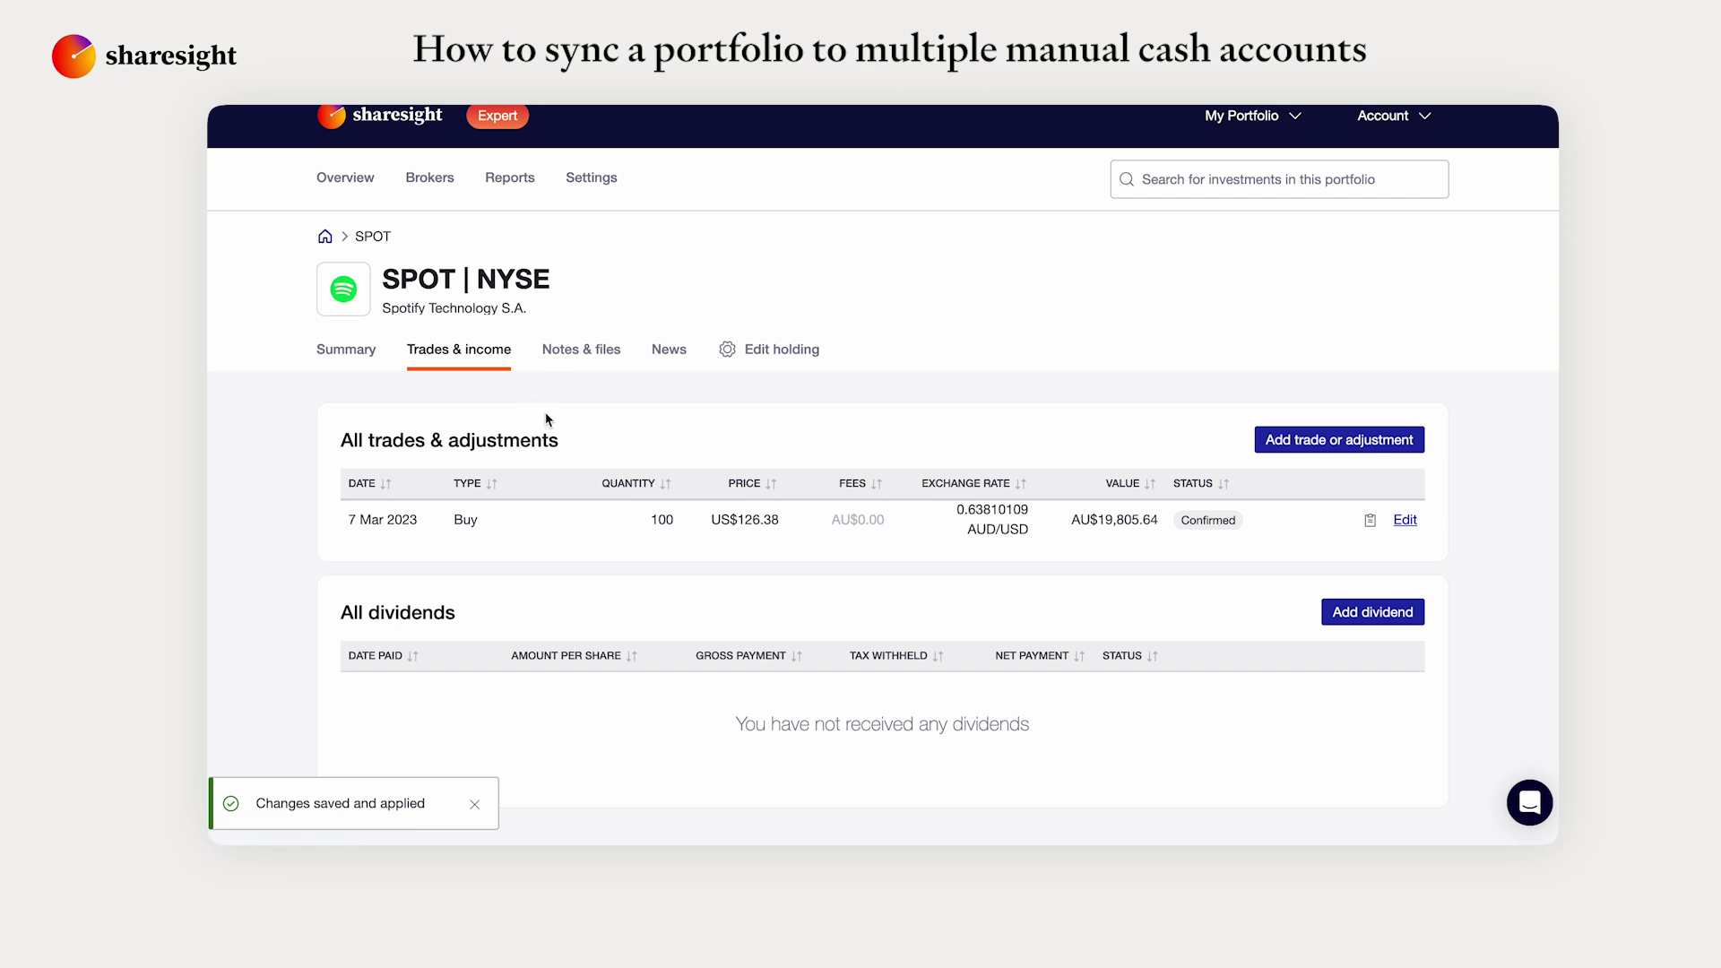
- Sync the portfolio's trades into the IBKR AUD cash account without setting a start date
scroll(847, 439, down, 10)
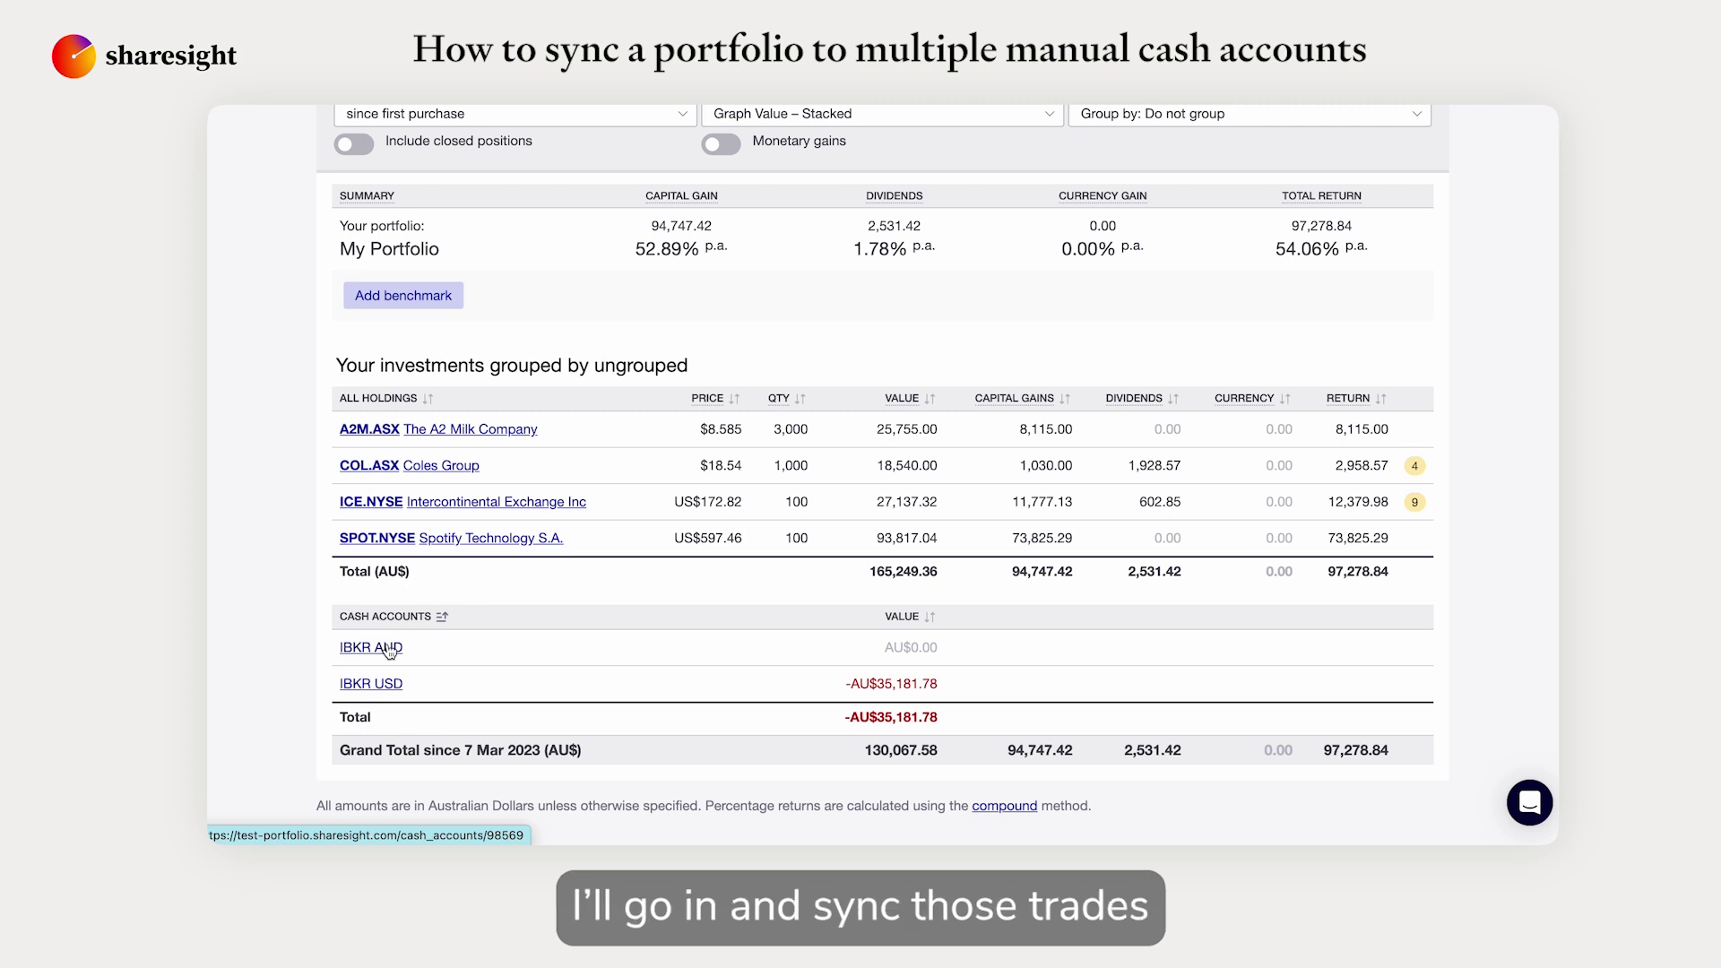
click(407, 638)
click(1157, 427)
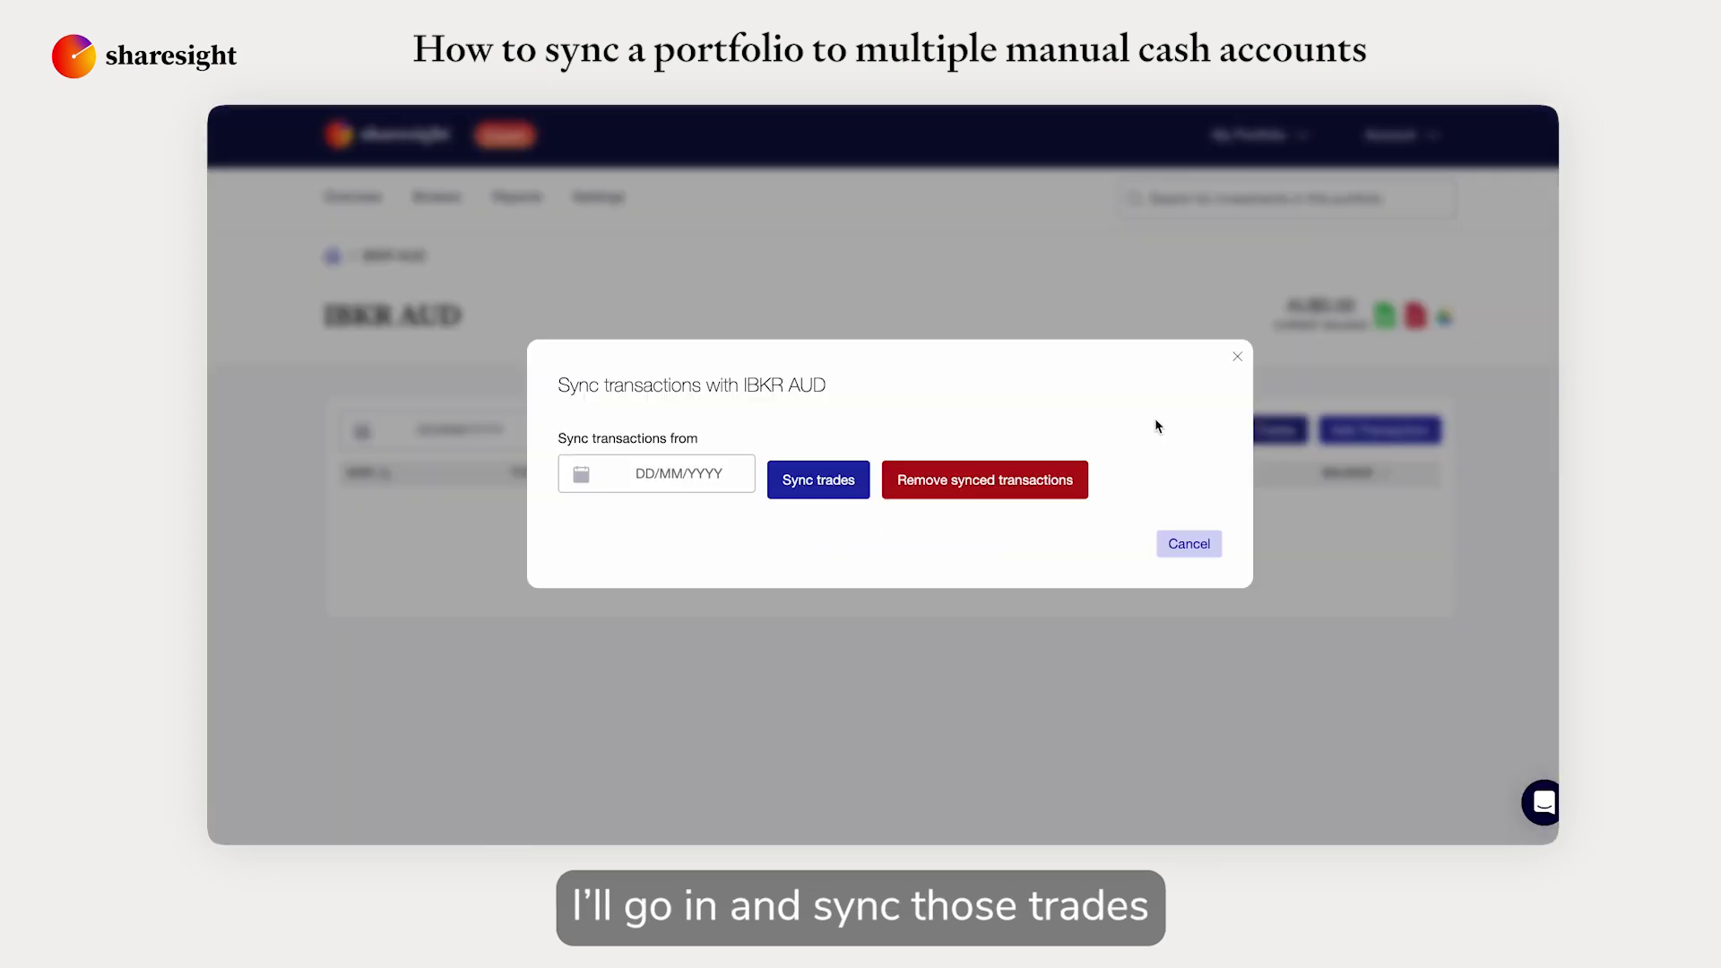
click(846, 480)
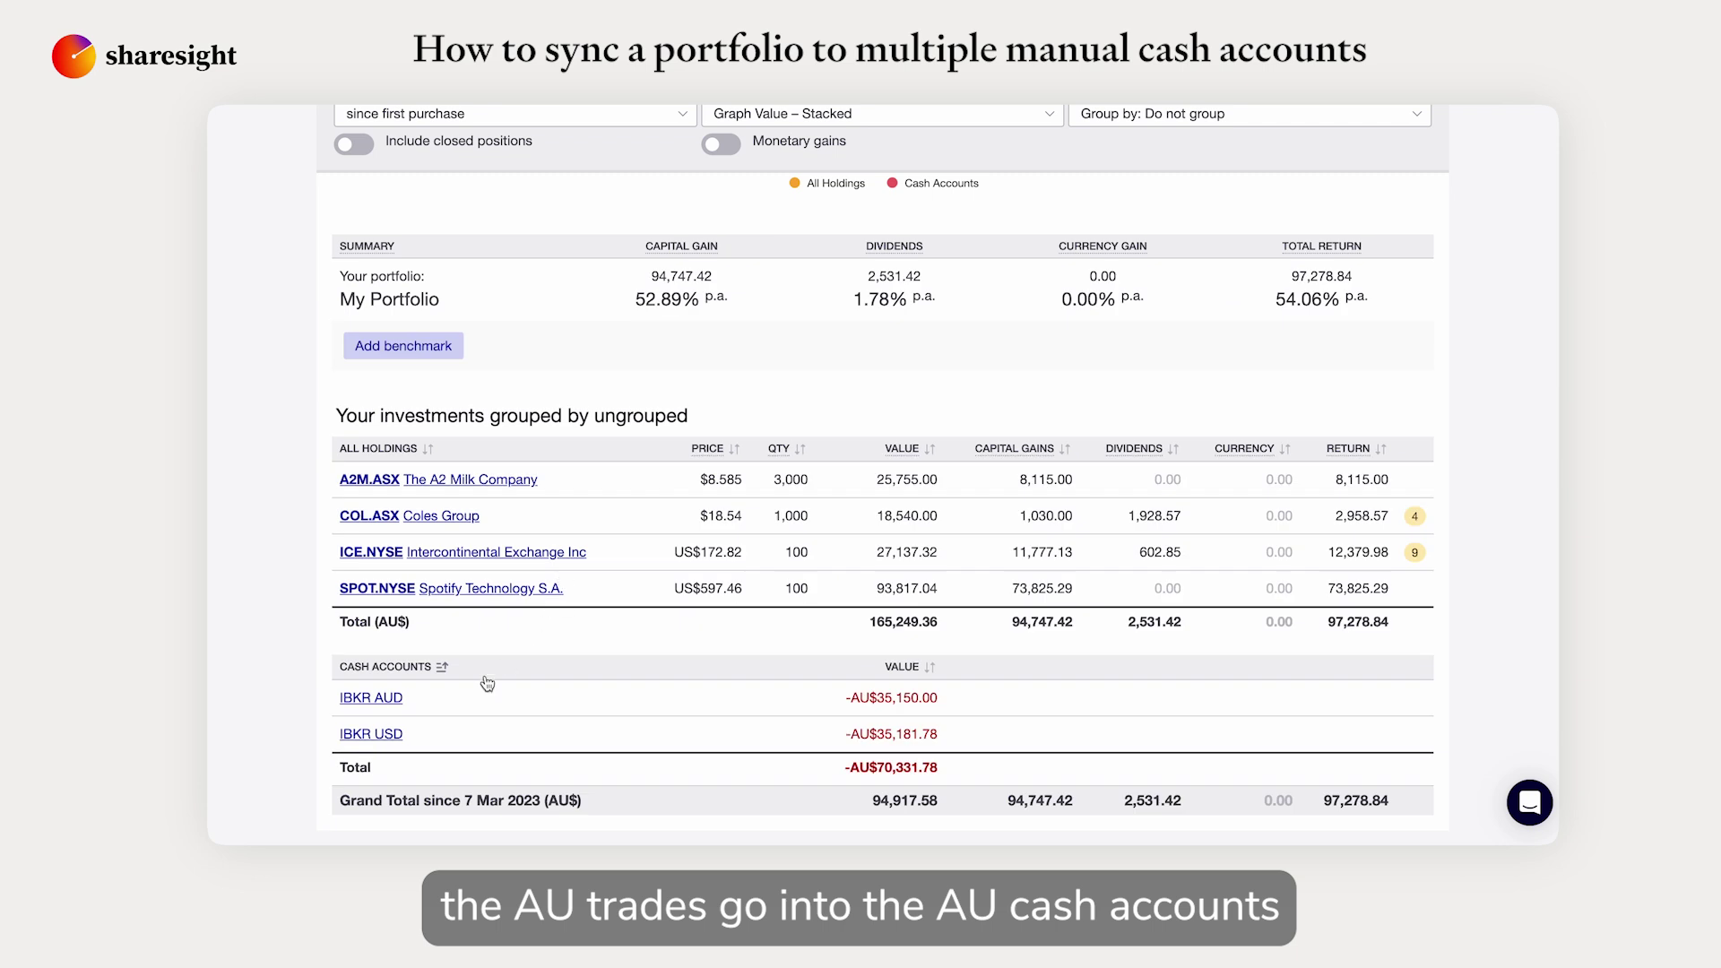
- Sync the portfolio's trades into the IBKR USD cash account
click(372, 734)
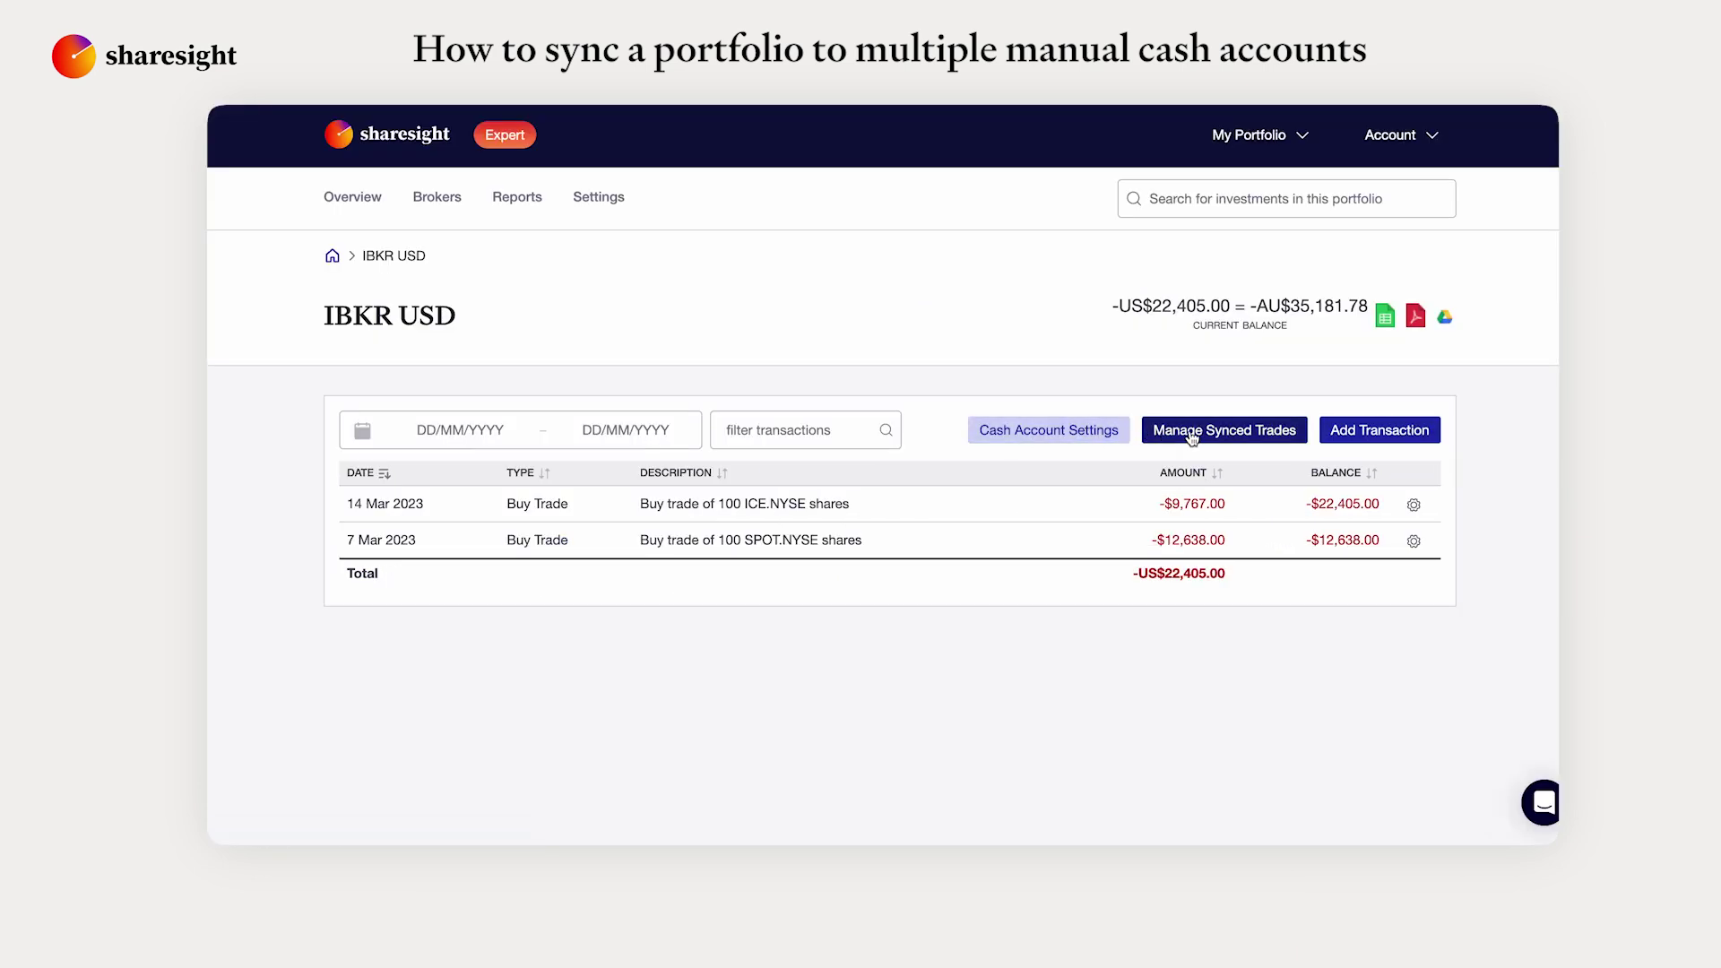
click(1223, 429)
click(817, 476)
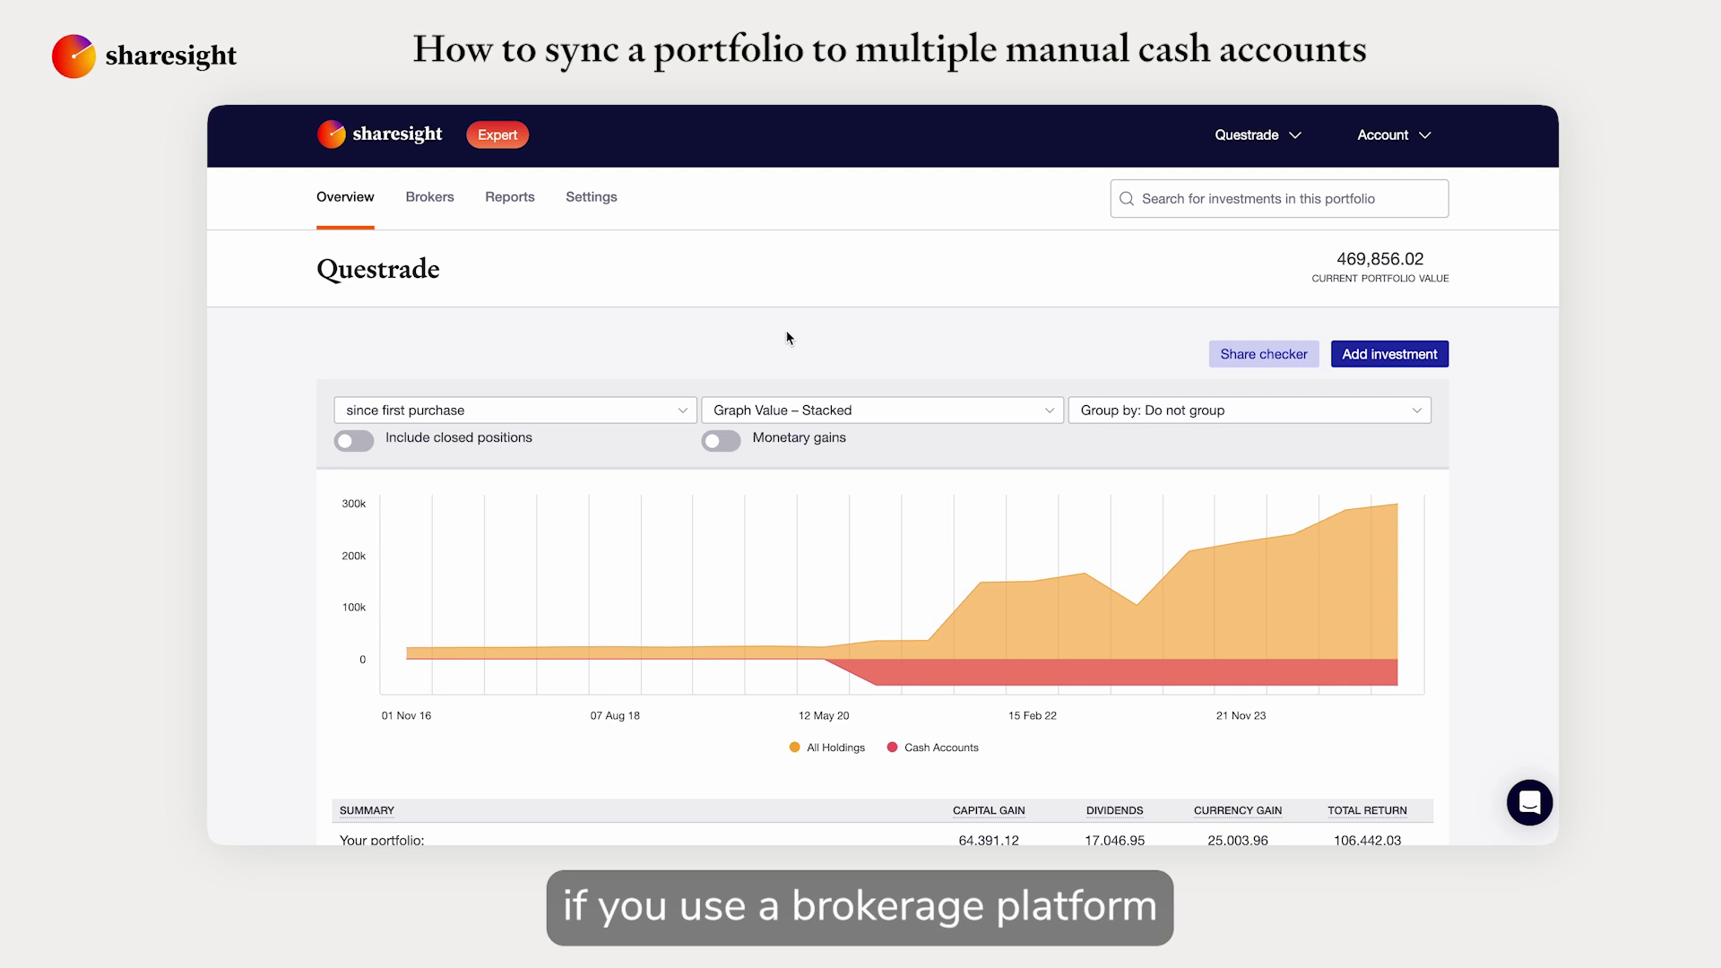
- In the Questrade portfolio, remove the Questrade trade source from the AAPL.NASDAQ buy trade dated 15 July 2020 and save the trade
scroll(786, 332, down, 7)
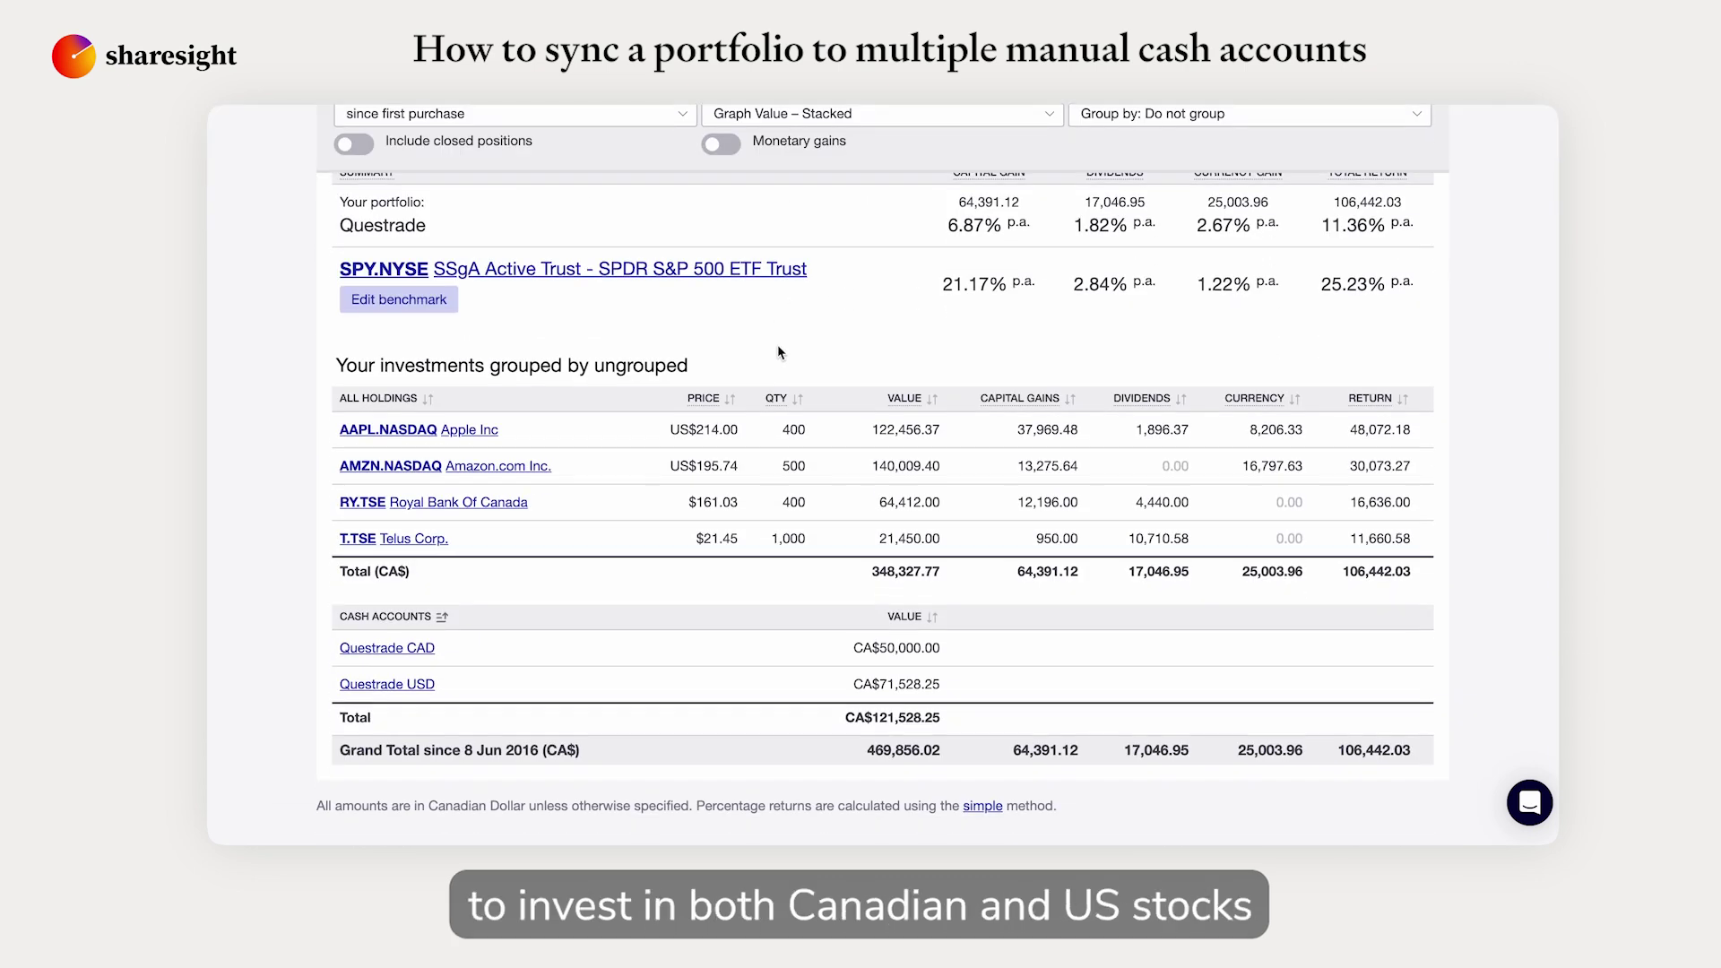
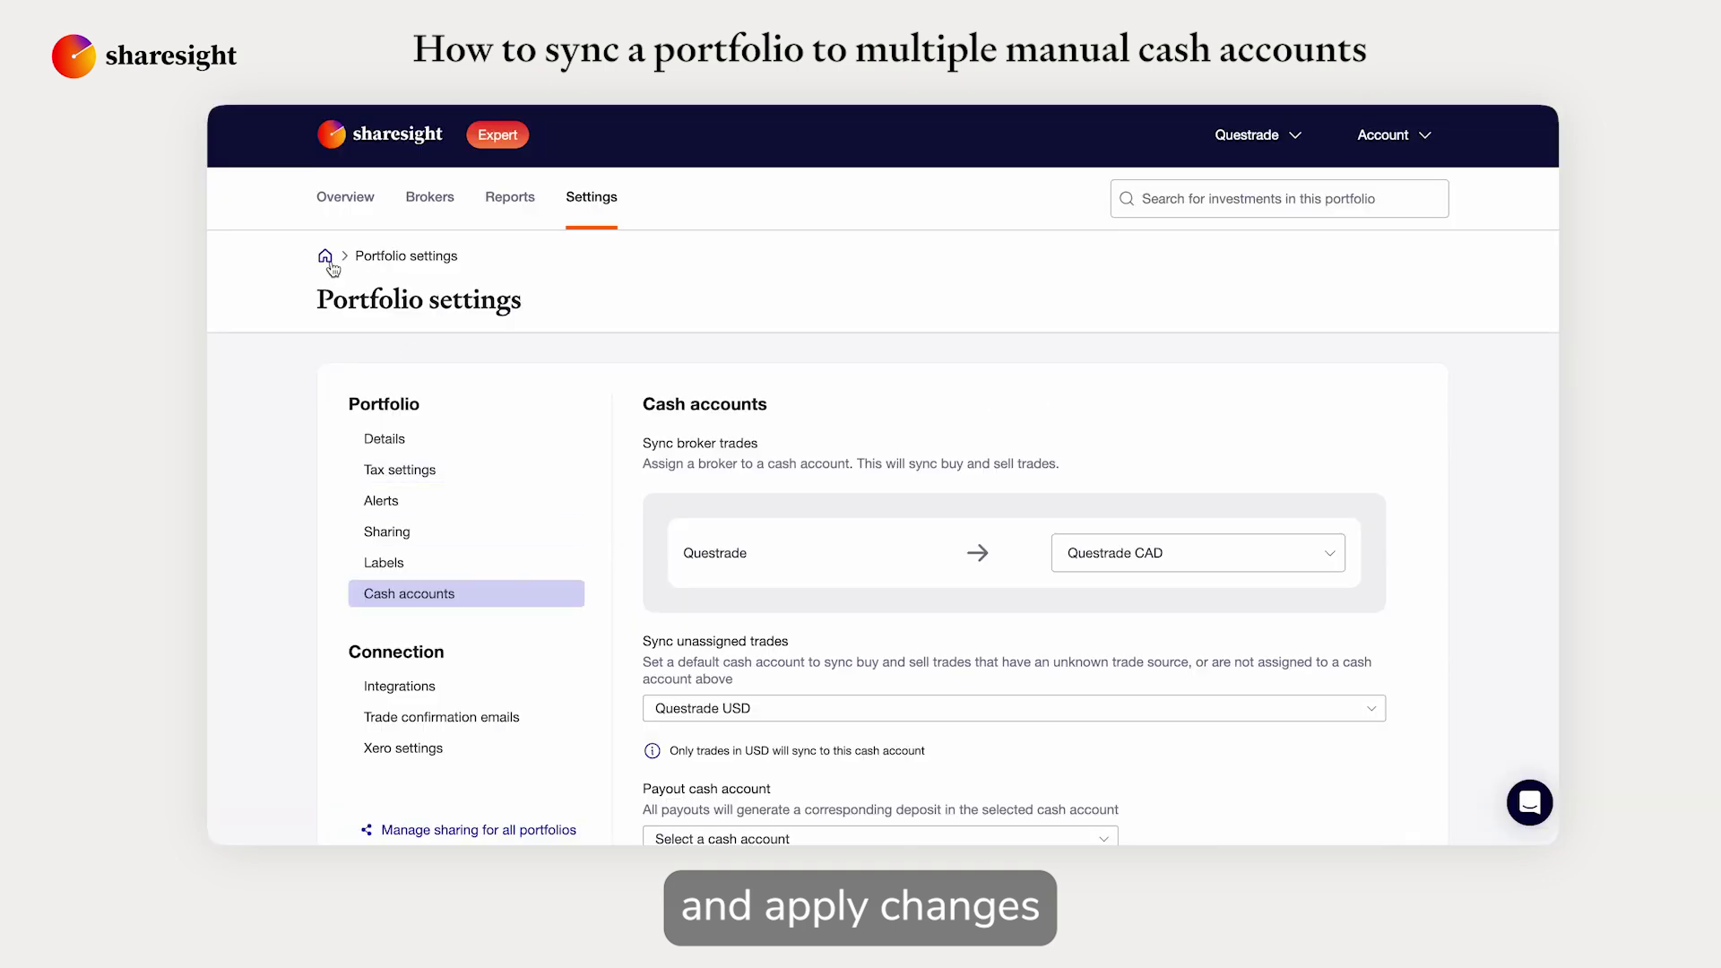
click(325, 260)
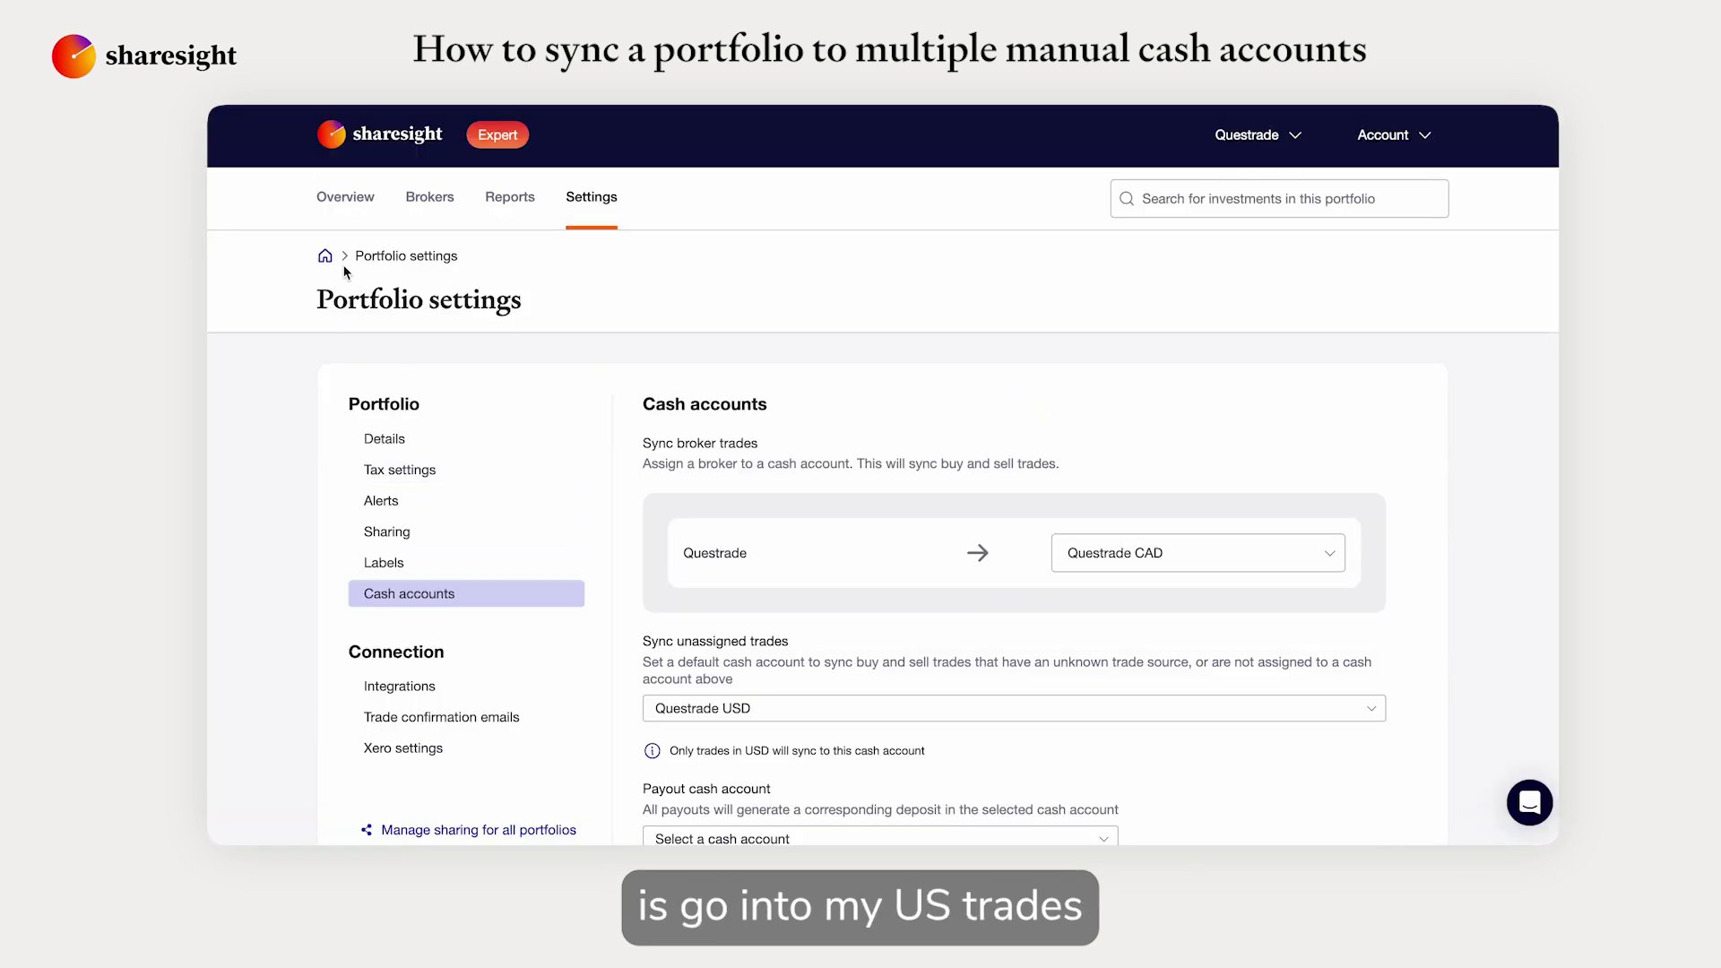
click(325, 260)
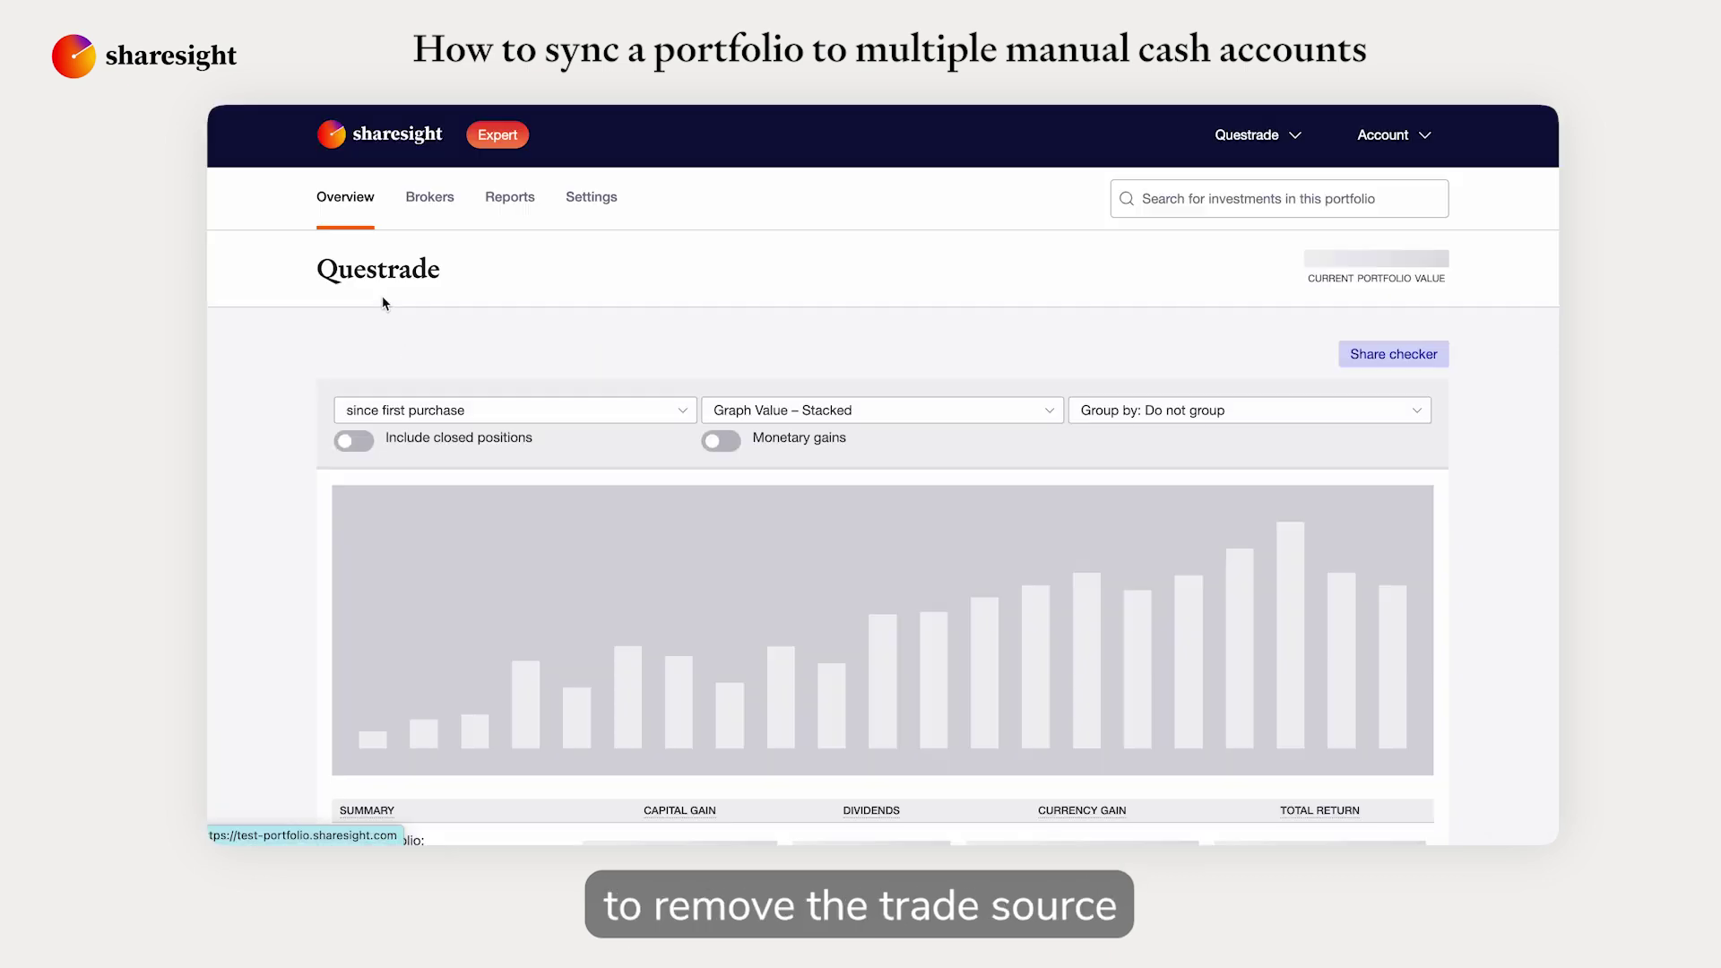
scroll(381, 315, down, 5)
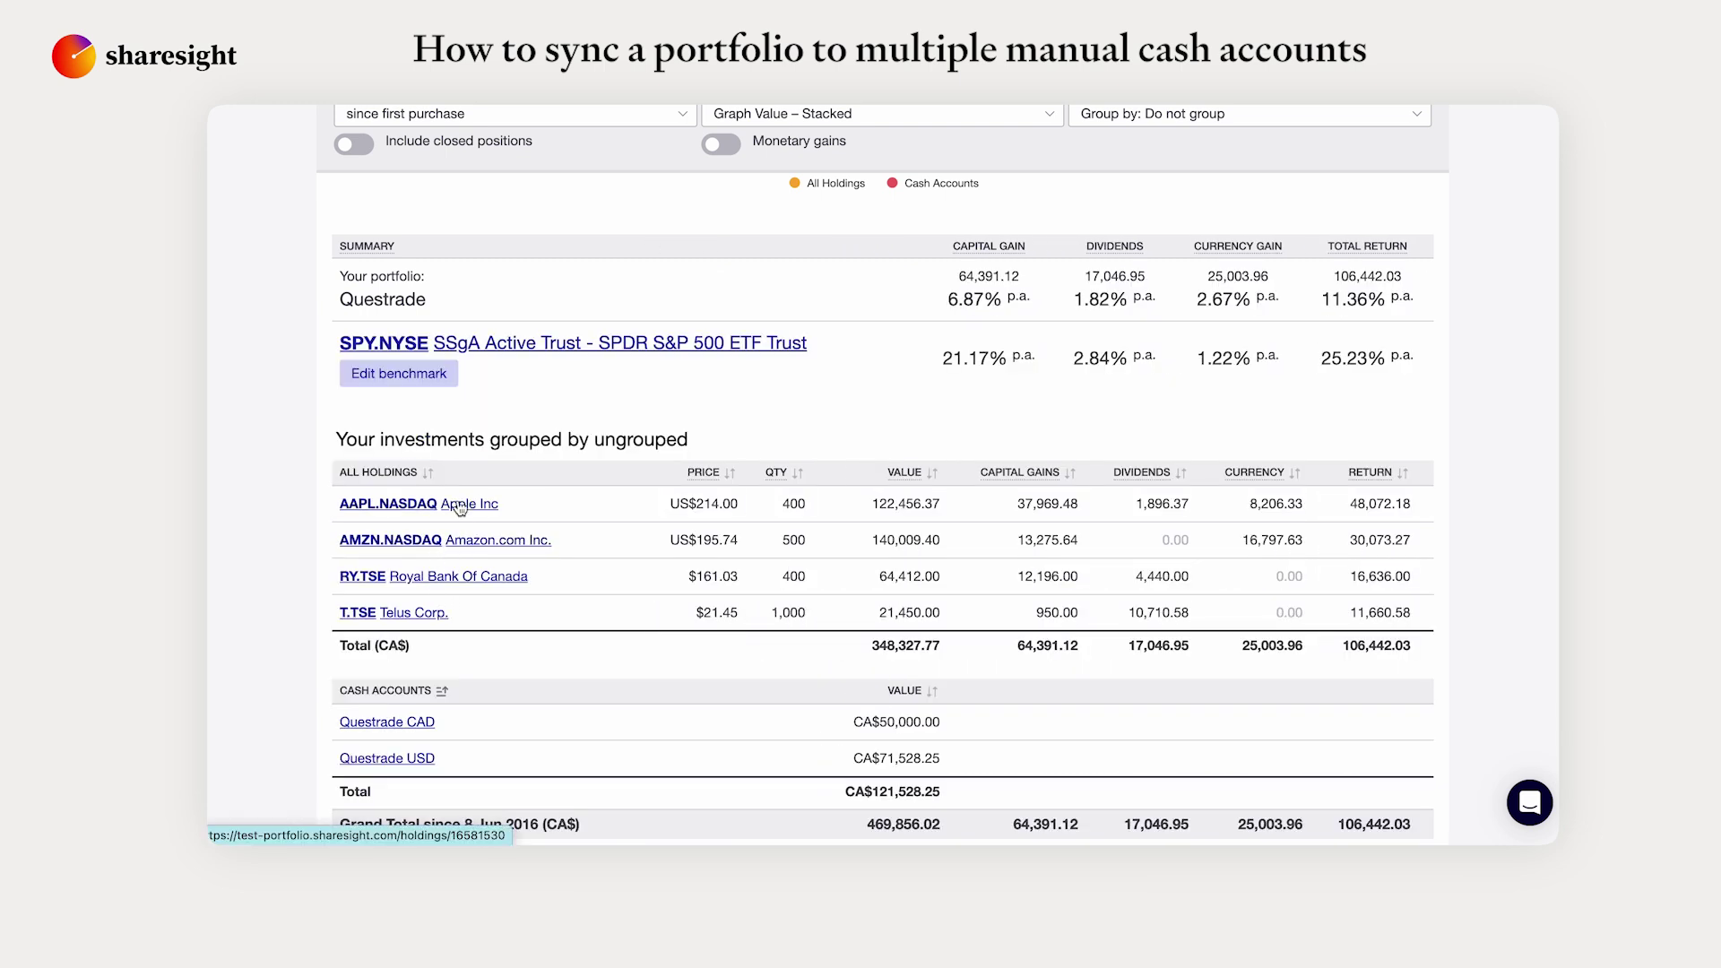
click(459, 507)
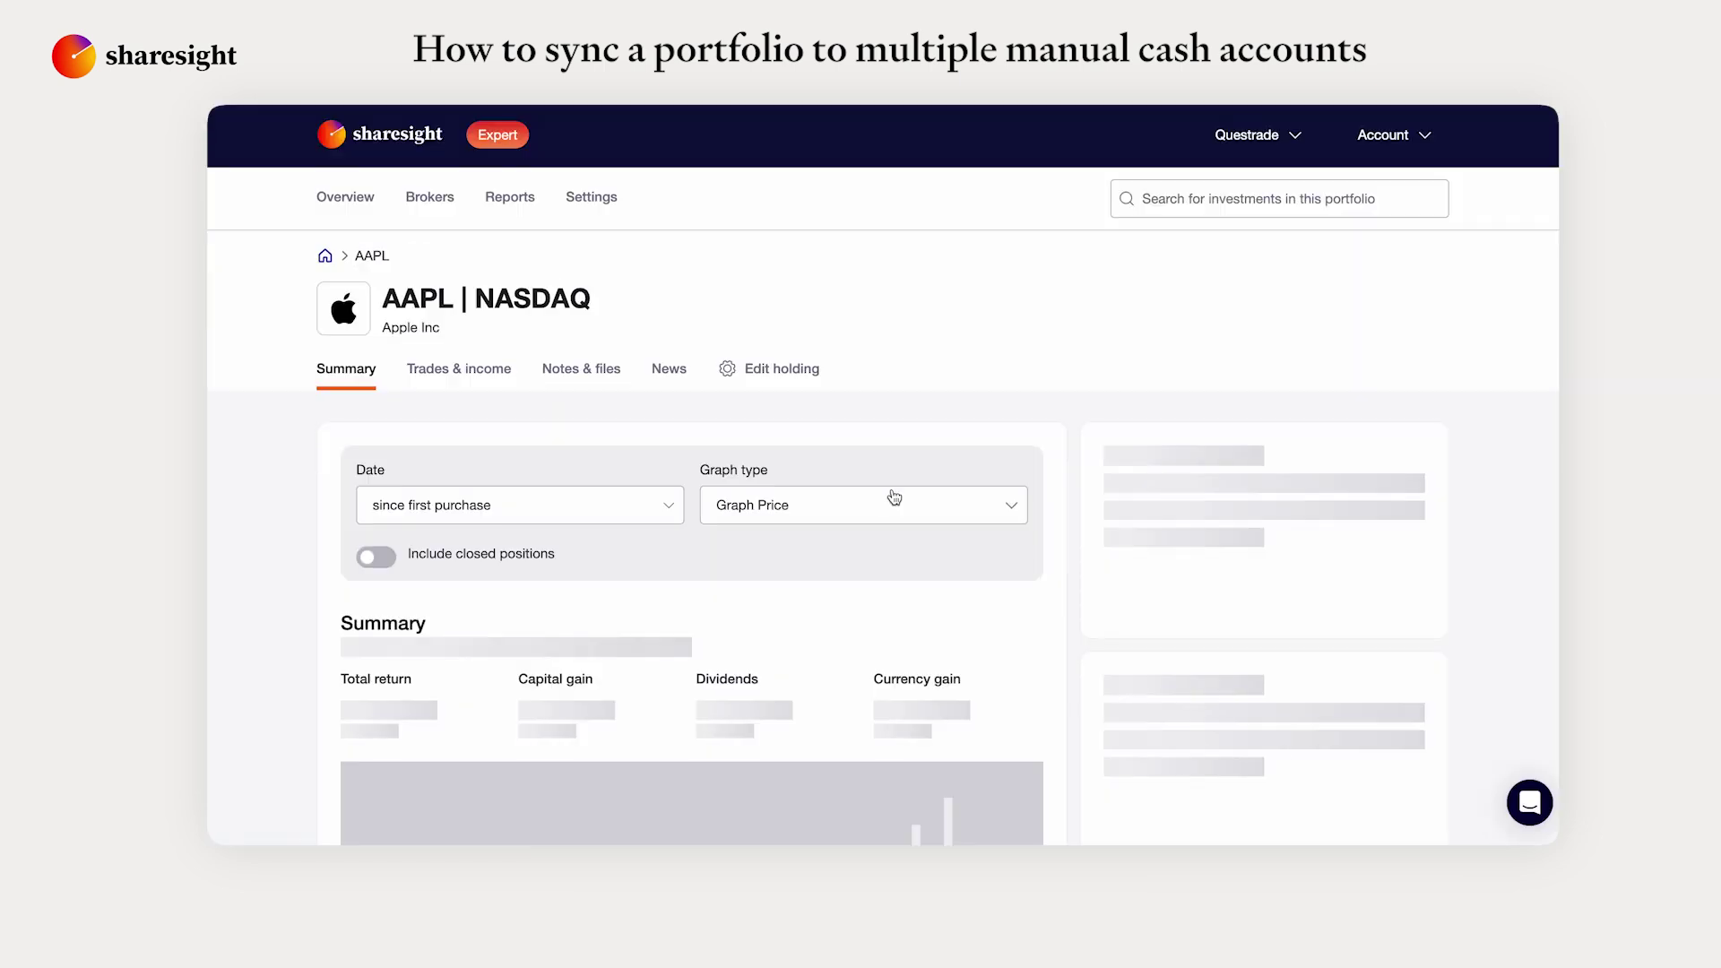
click(484, 367)
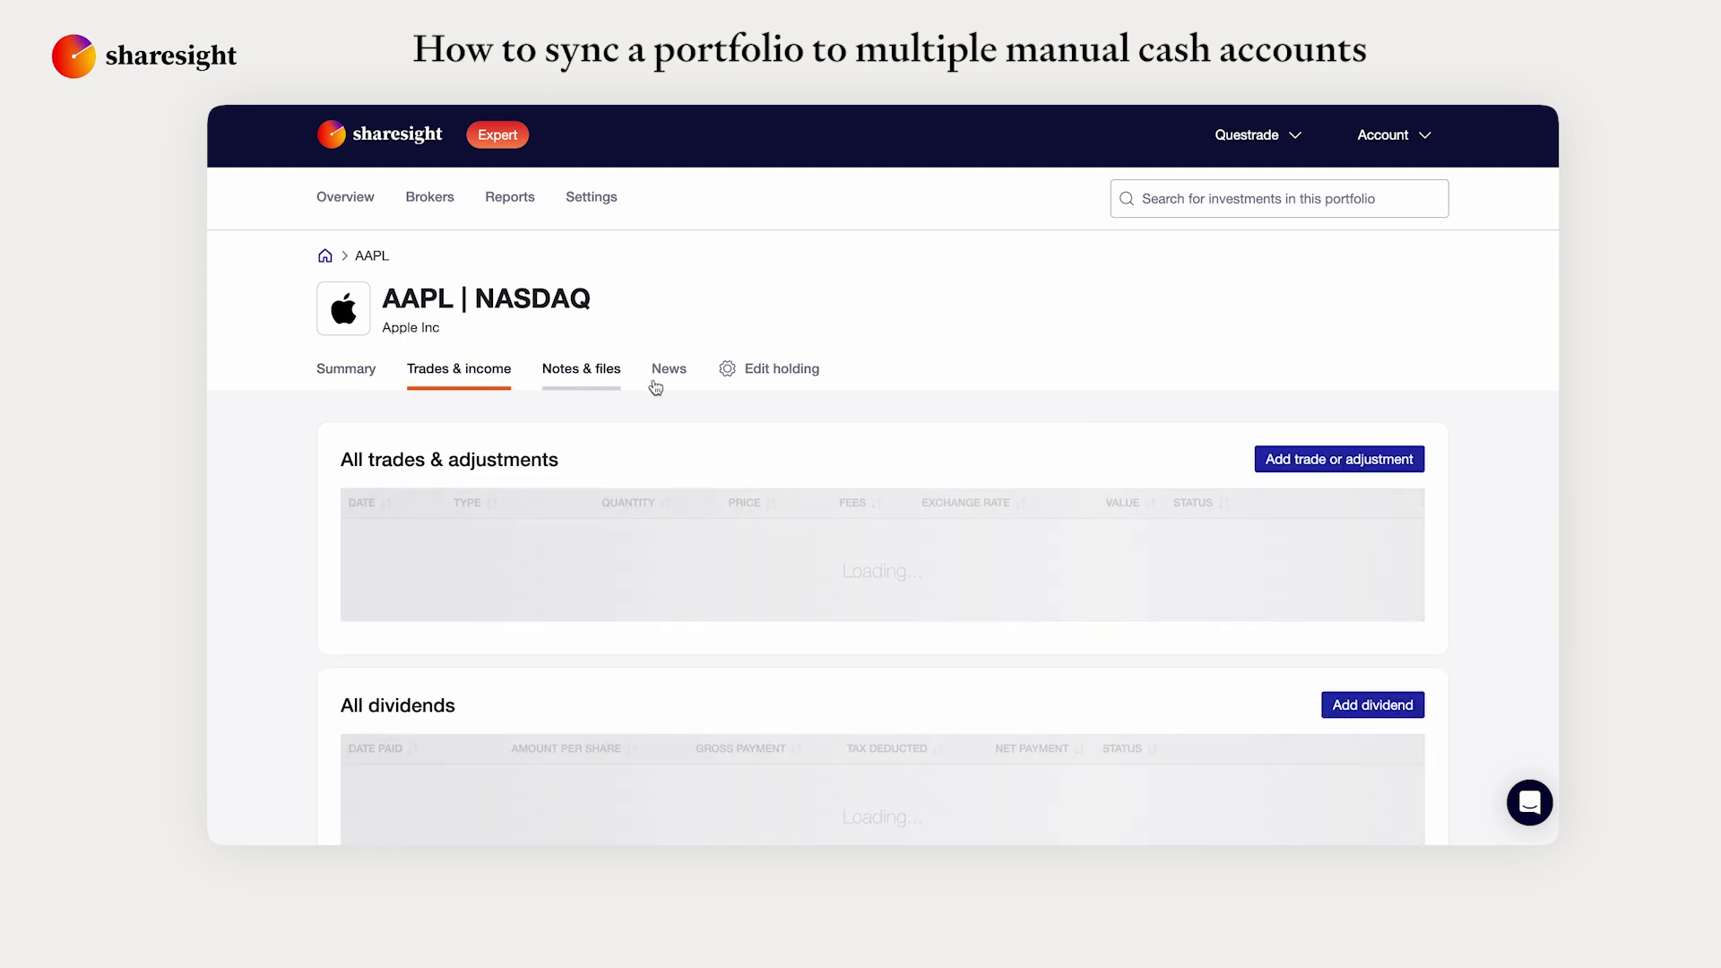
scroll(1432, 578, down, 2)
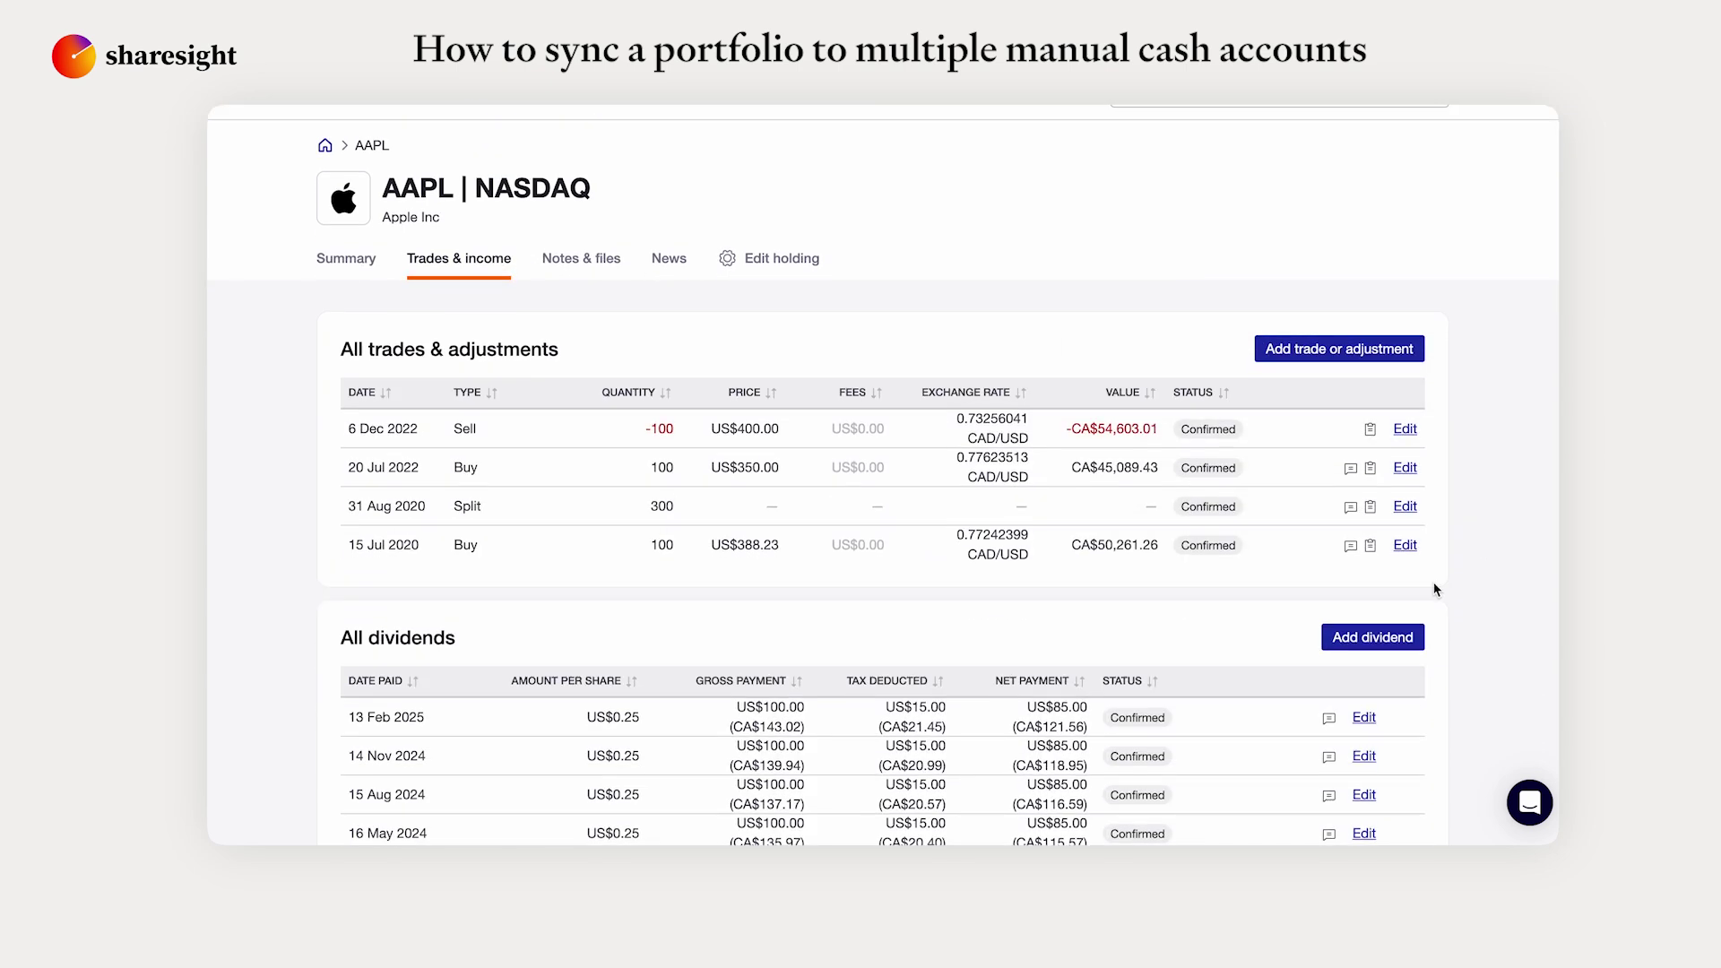
click(1405, 544)
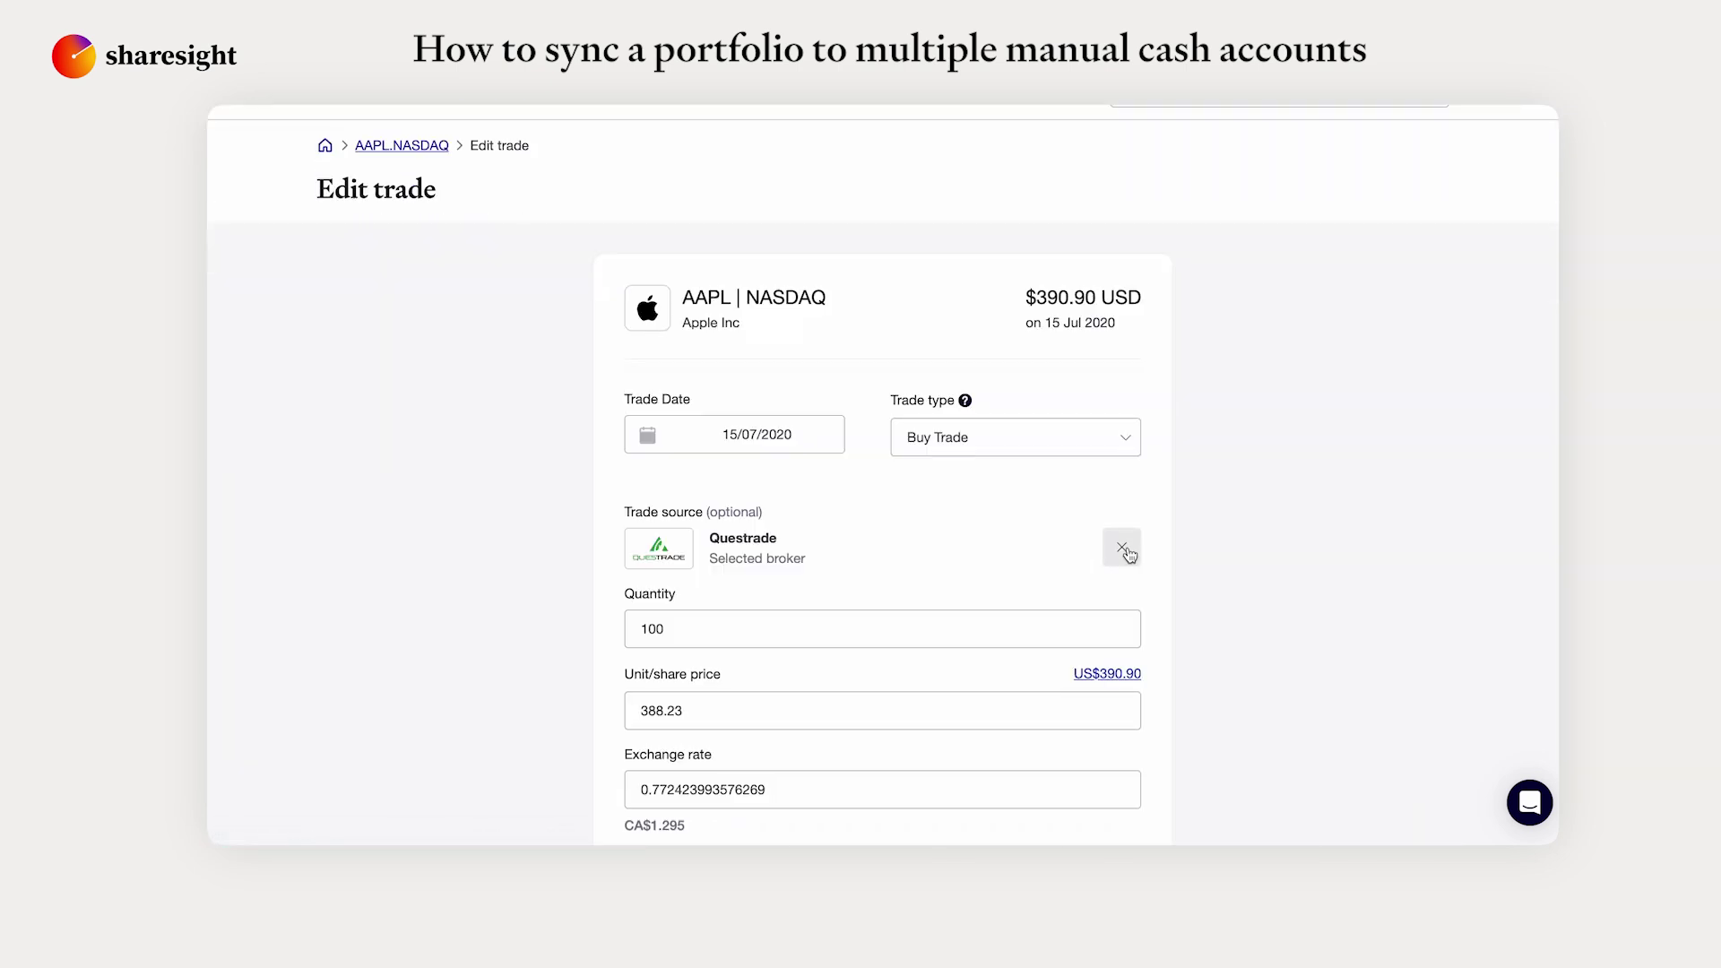
scroll(1148, 592, down, 8)
click(1015, 722)
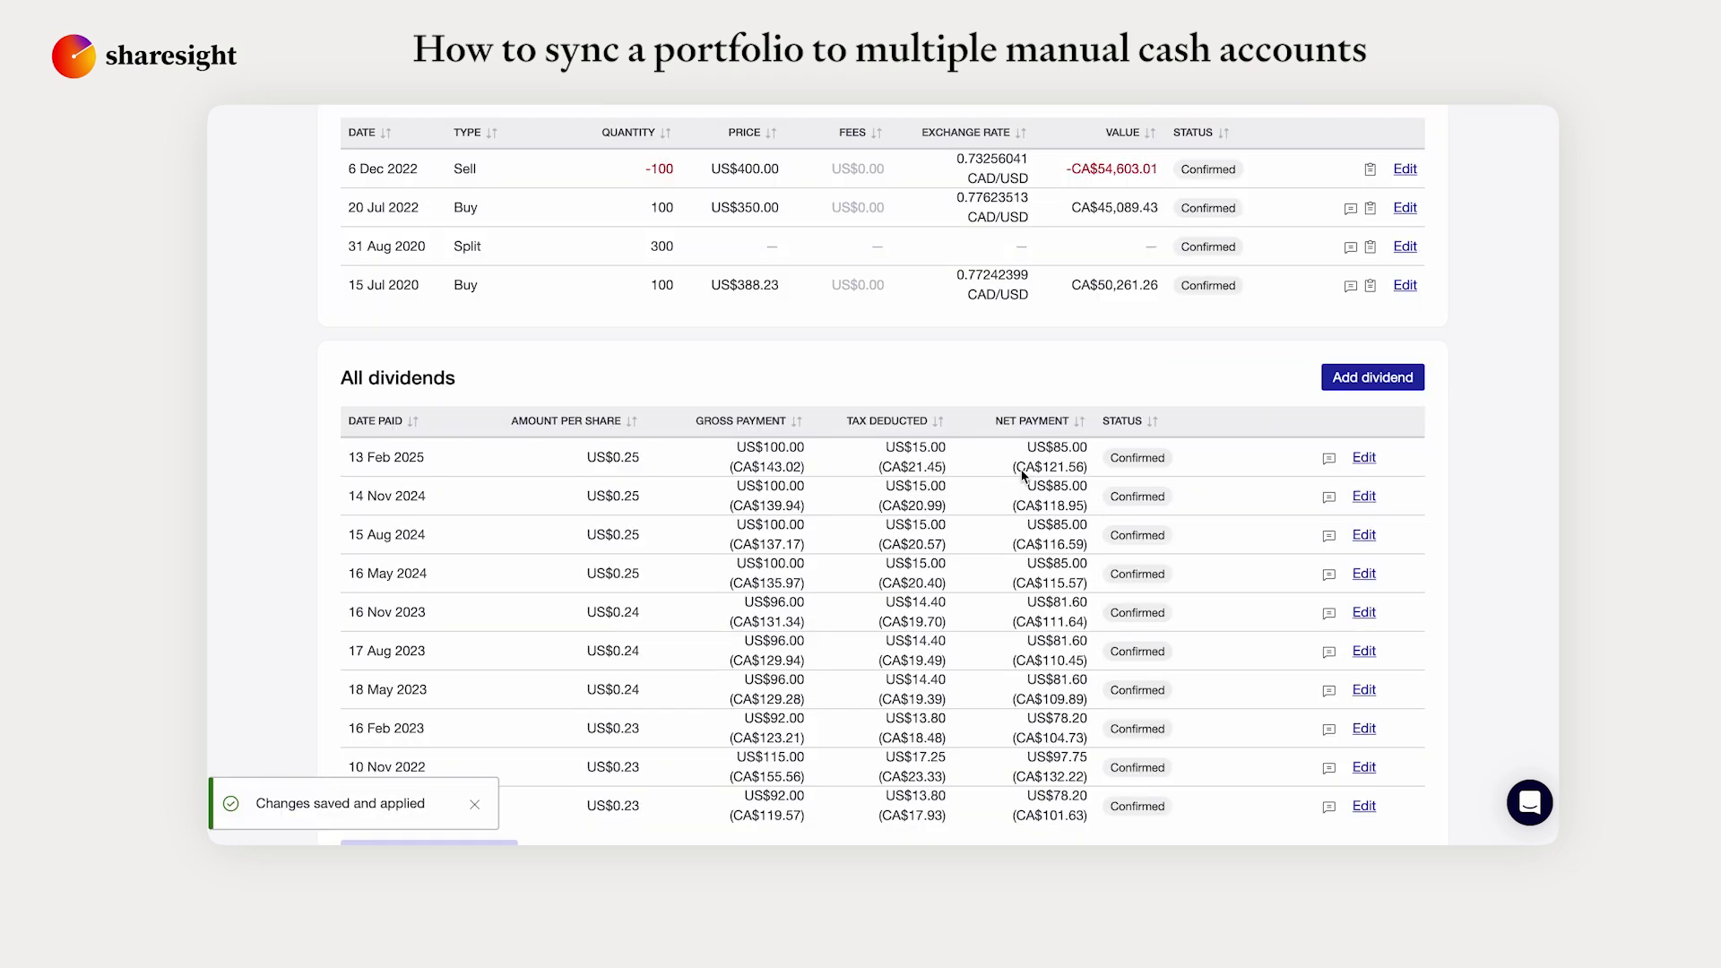
- Remove the Questrade trade source from the AAPL.NASDAQ buy trade dated 20 July 2022 and save the trade
click(1404, 208)
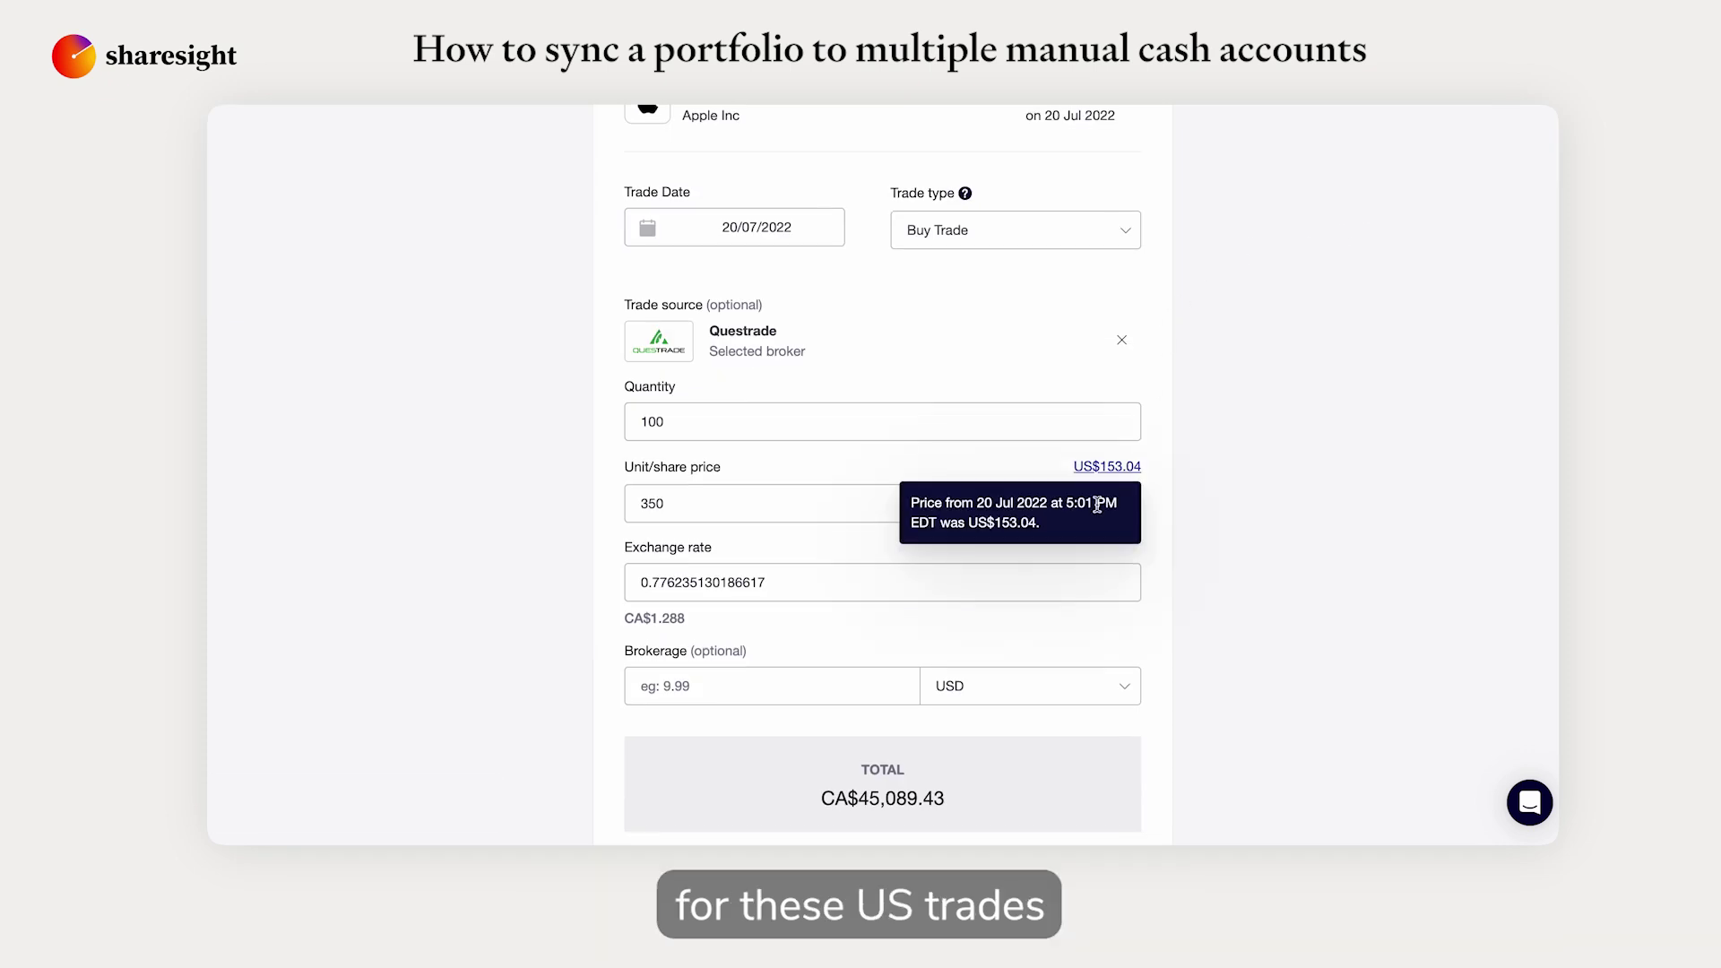
scroll(1019, 729, down, 5)
scroll(987, 476, up, 4)
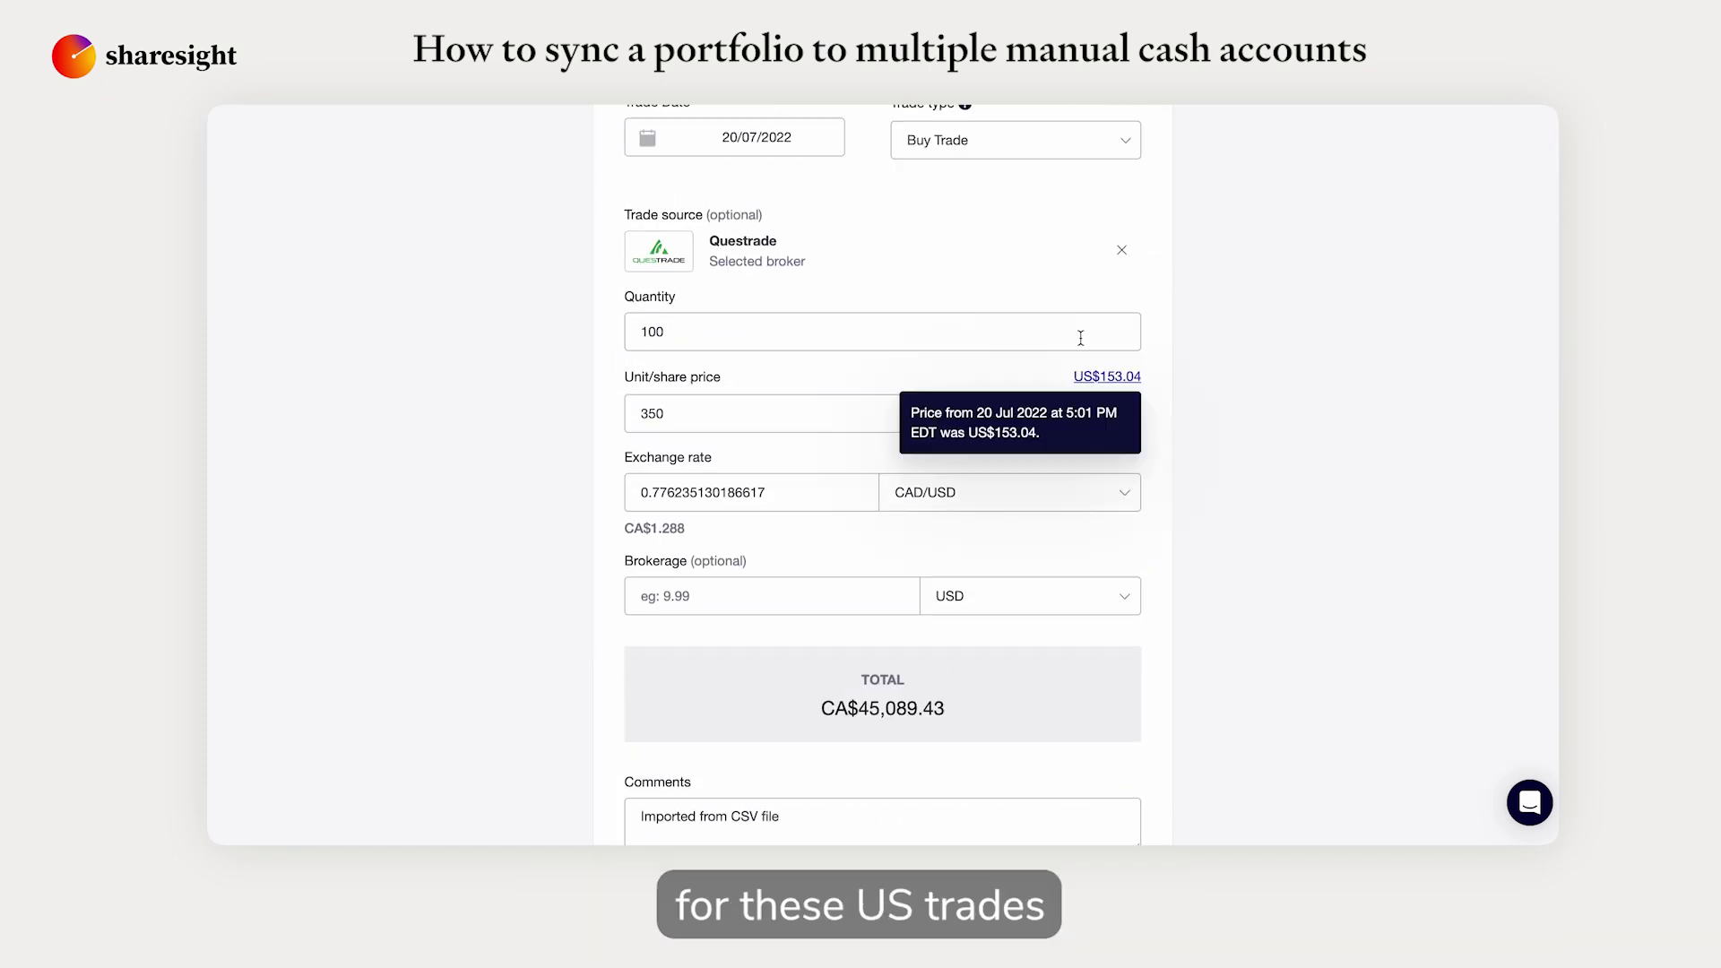
scroll(1169, 459, down, 5)
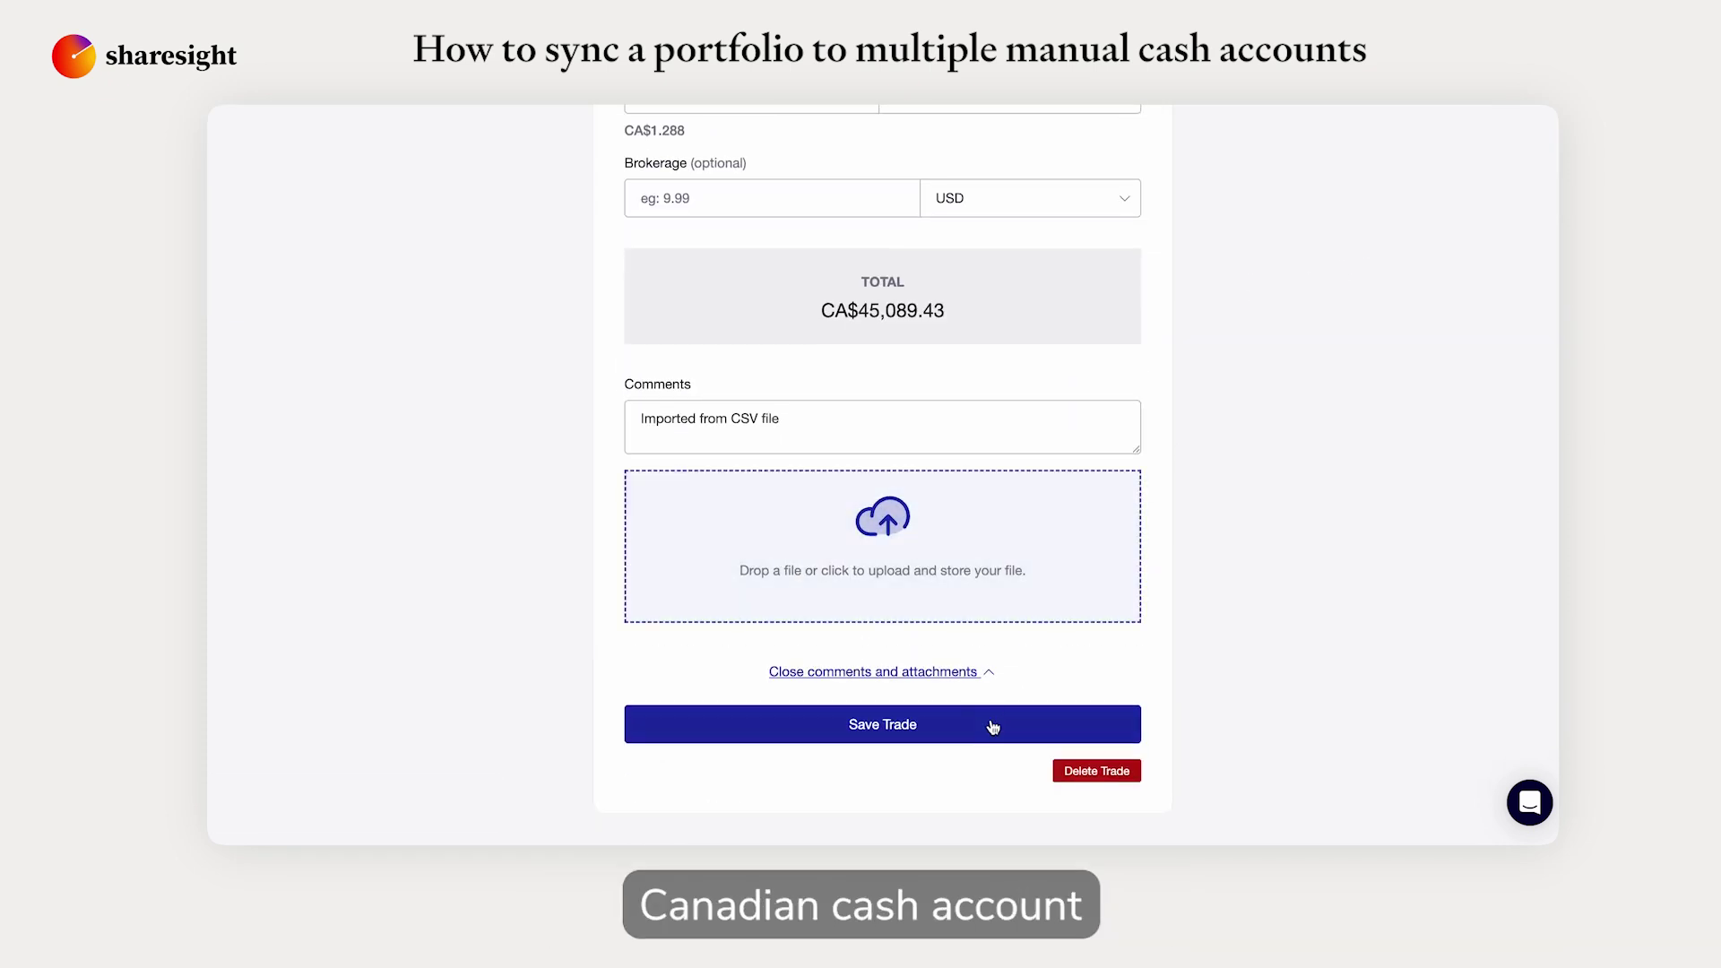
click(991, 725)
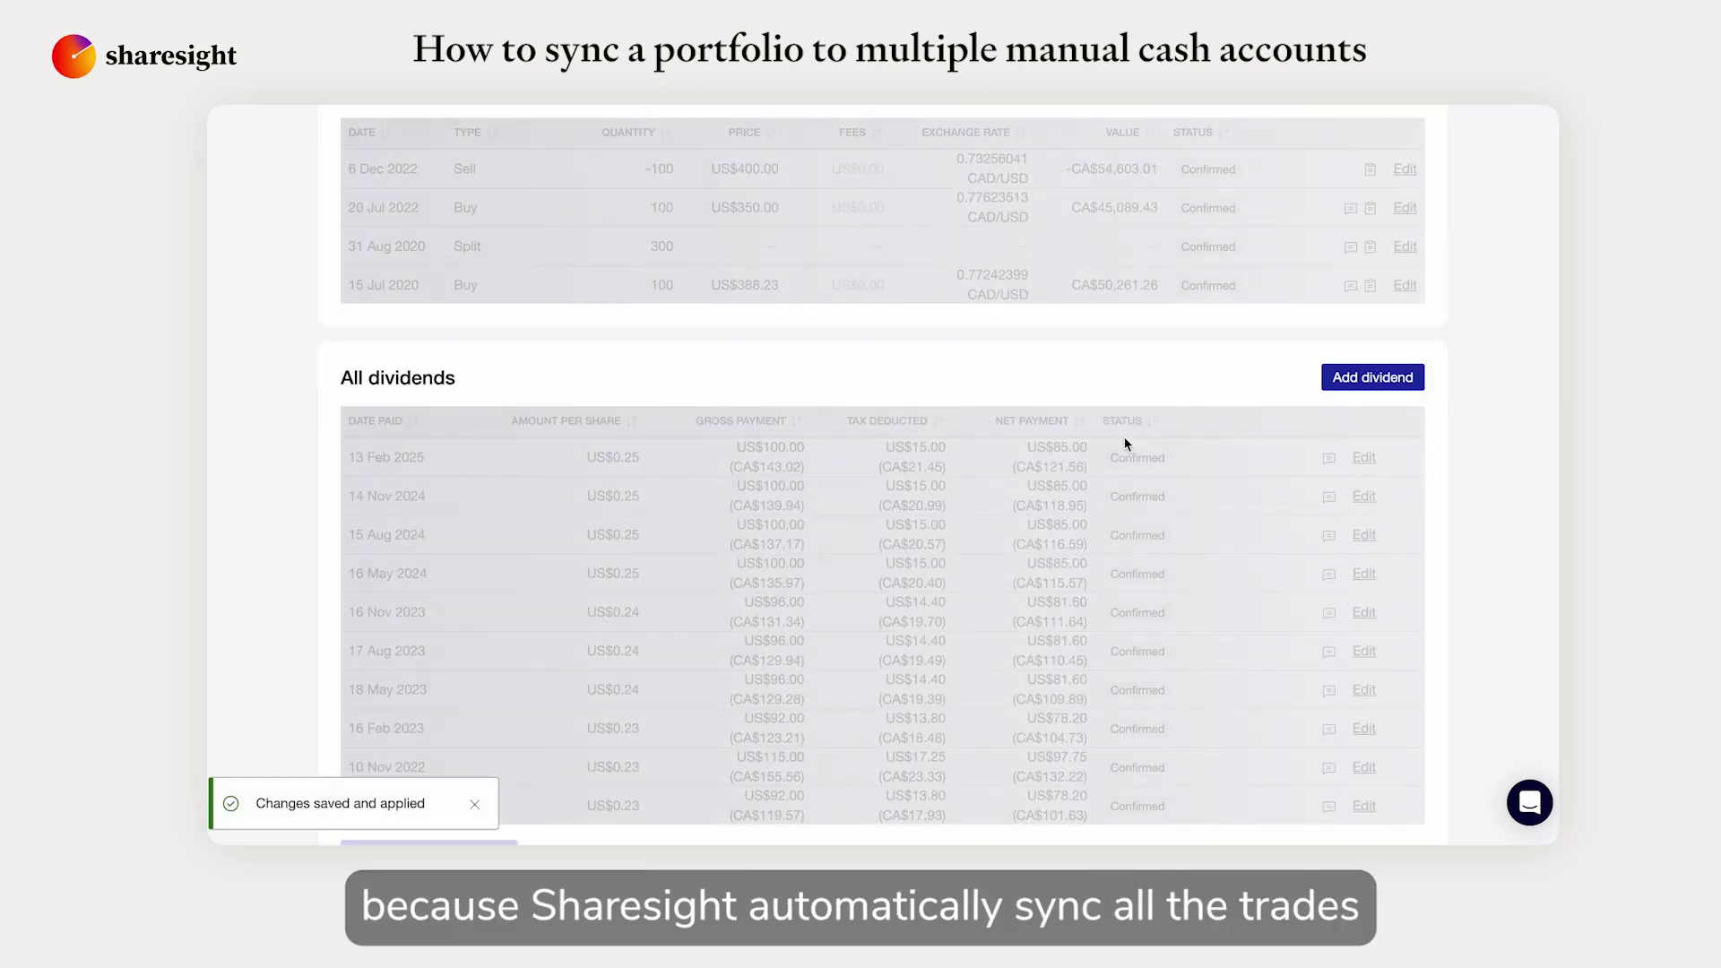
- Remove the Questrade trade source from the AAPL.NASDAQ sell trade dated 6 December 2022 and save the trade
scroll(1263, 418, up, 4)
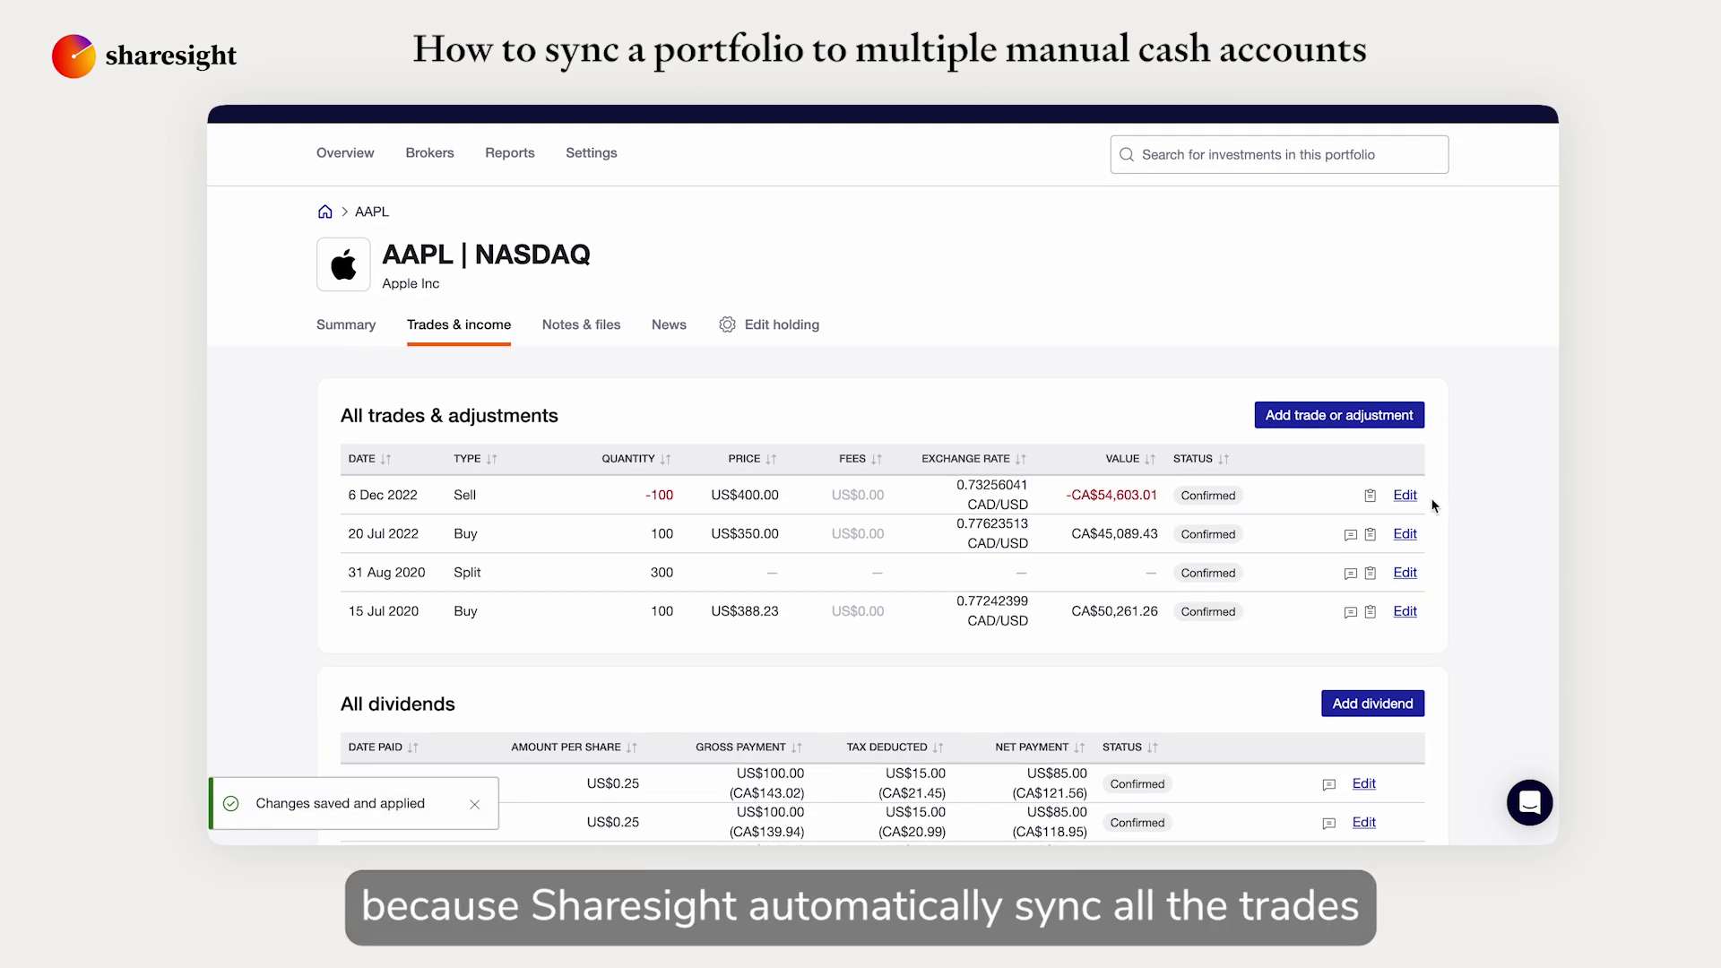
click(1405, 496)
scroll(984, 442, down, 4)
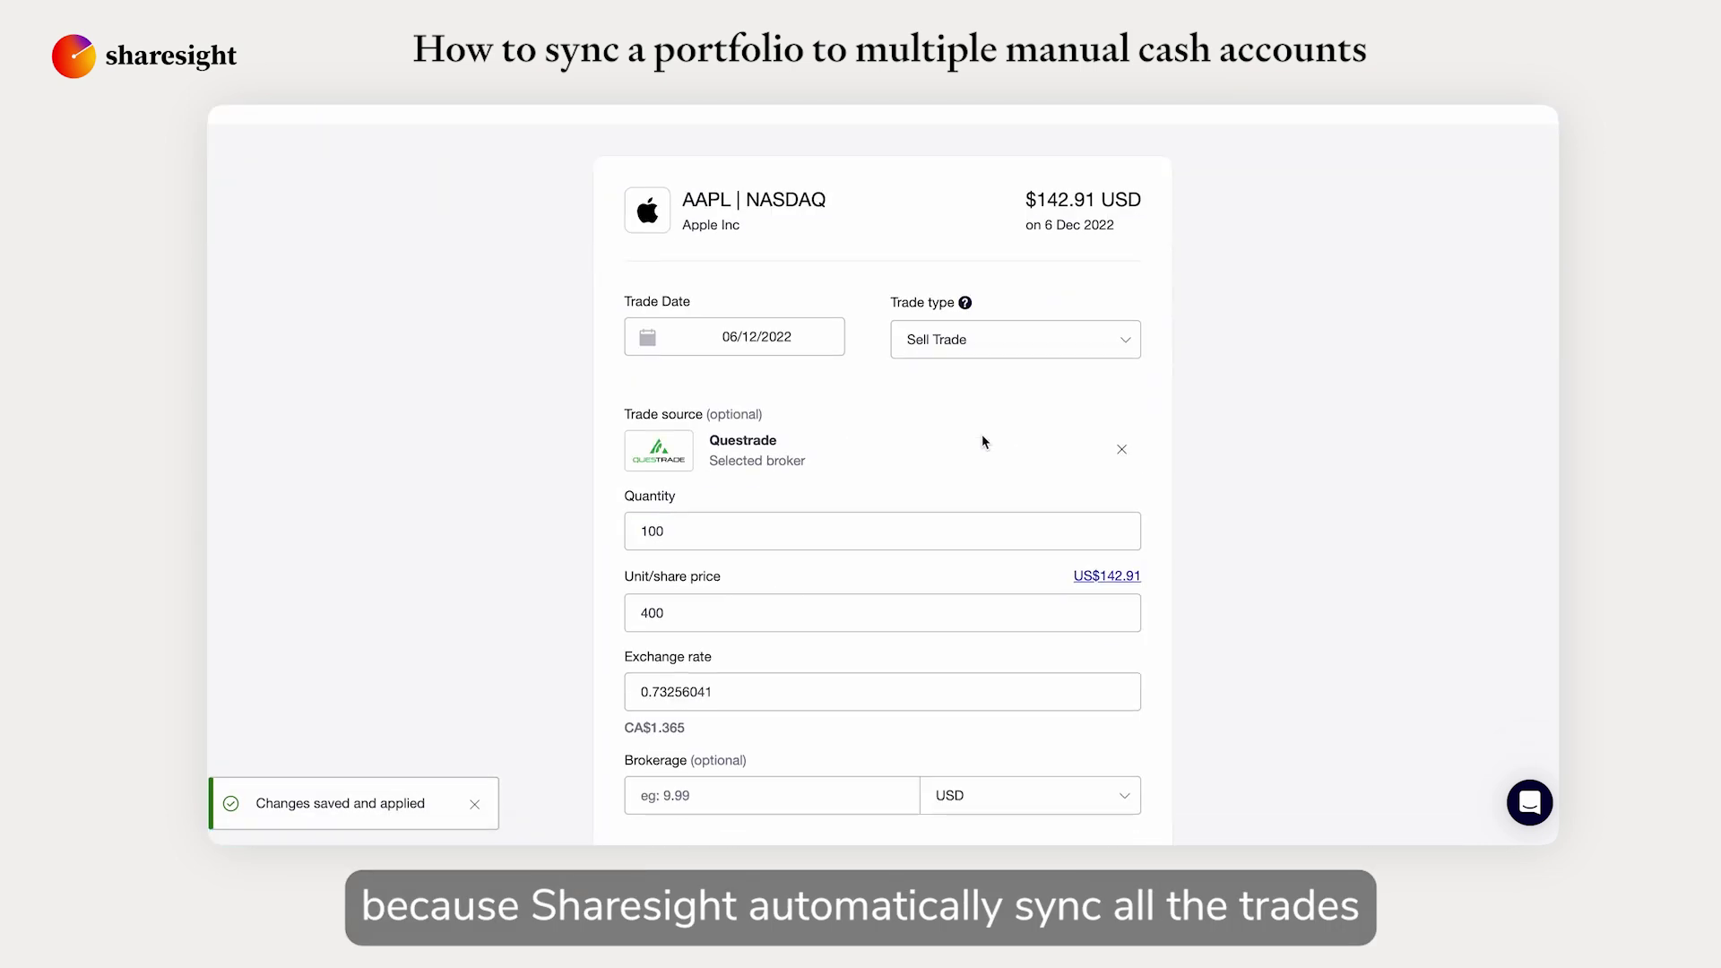
click(1110, 277)
scroll(1037, 511, down, 2)
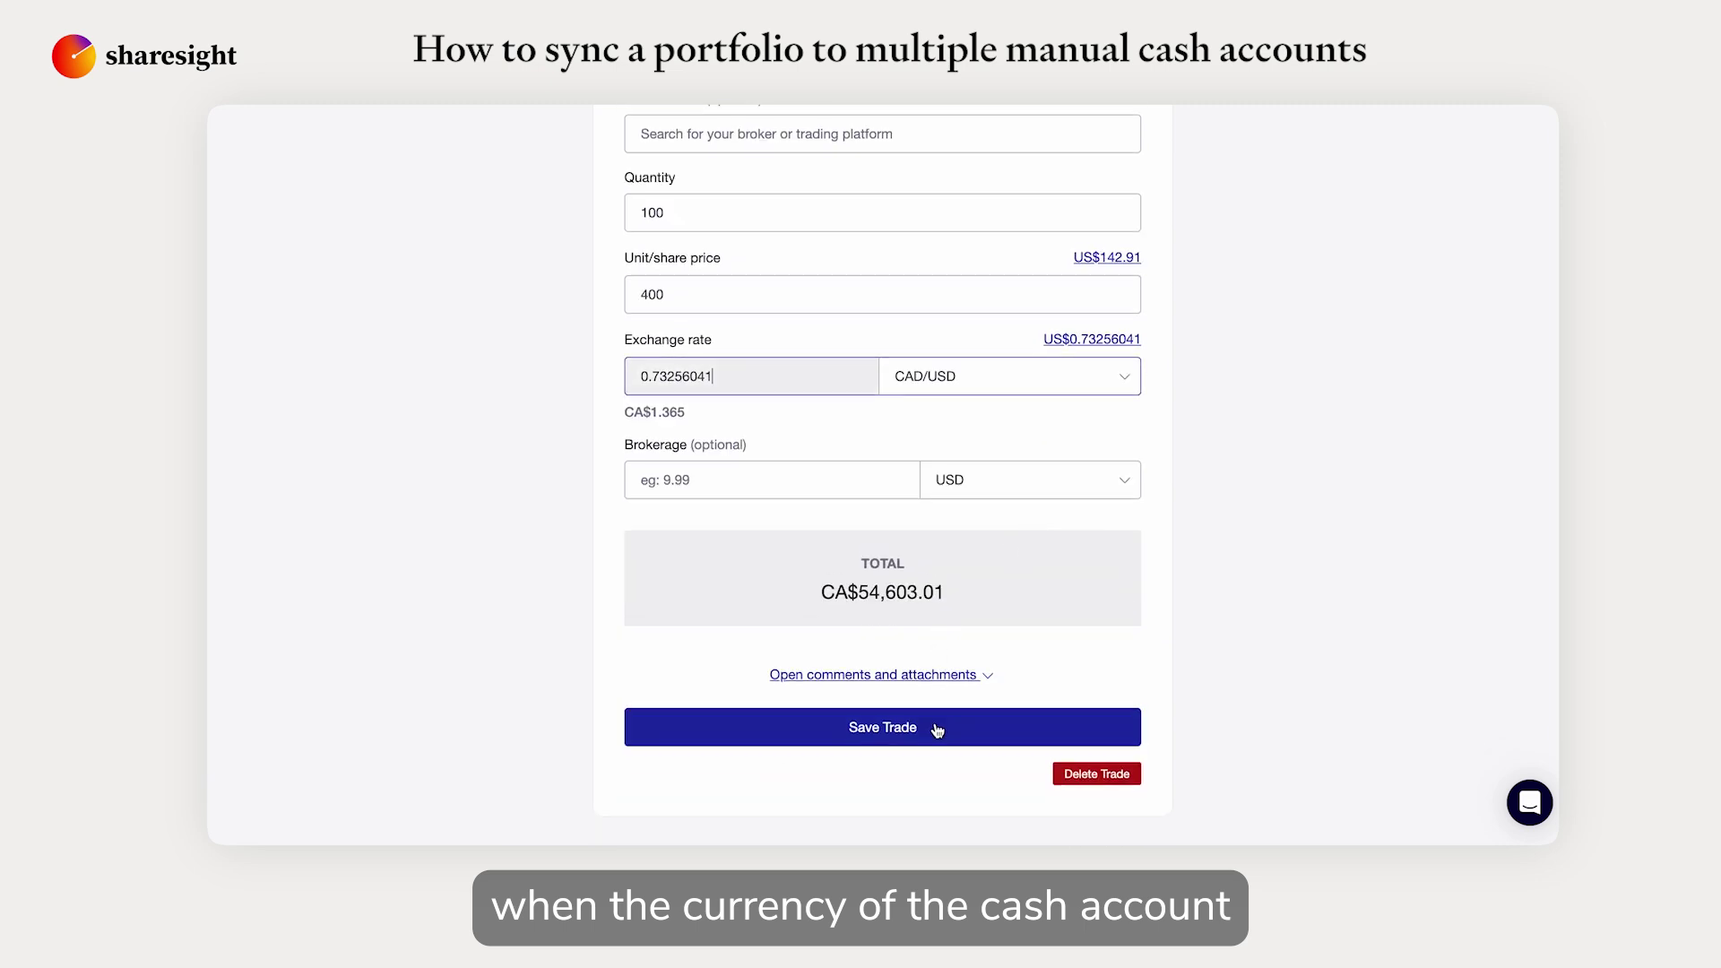
click(945, 727)
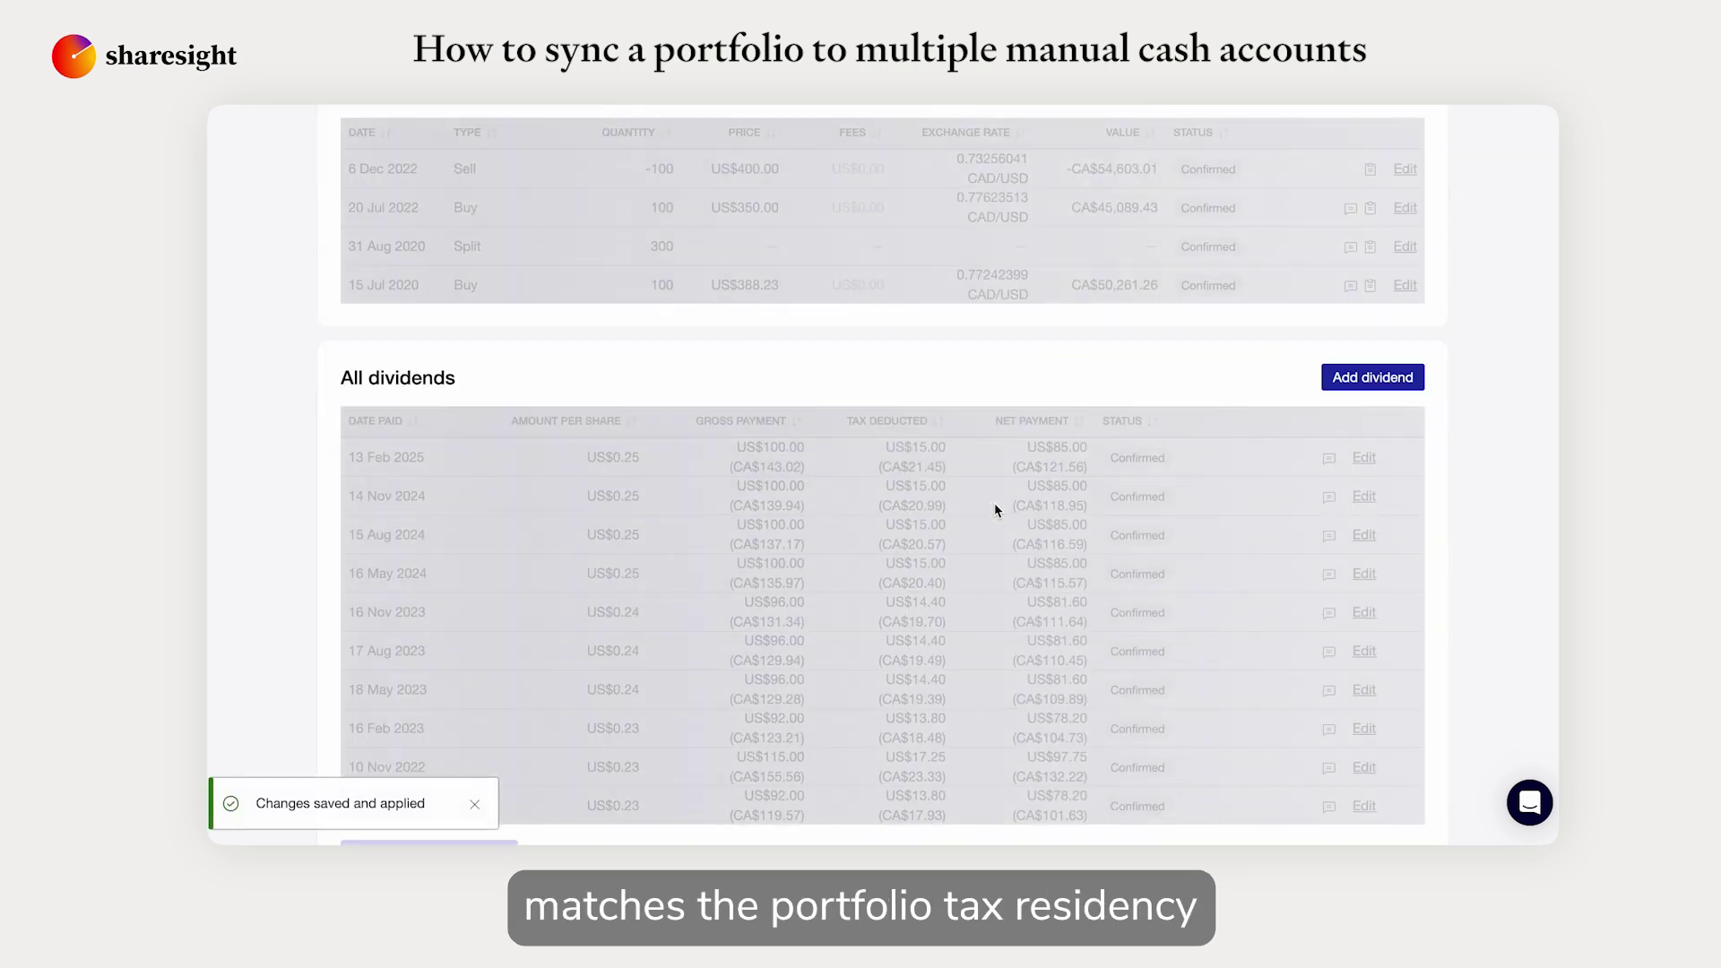
- In the AMZN.NASDAQ holding, remove the Questrade trade source from the buy trade dated 9 June 2021 and save the trade
scroll(833, 354, up, 4)
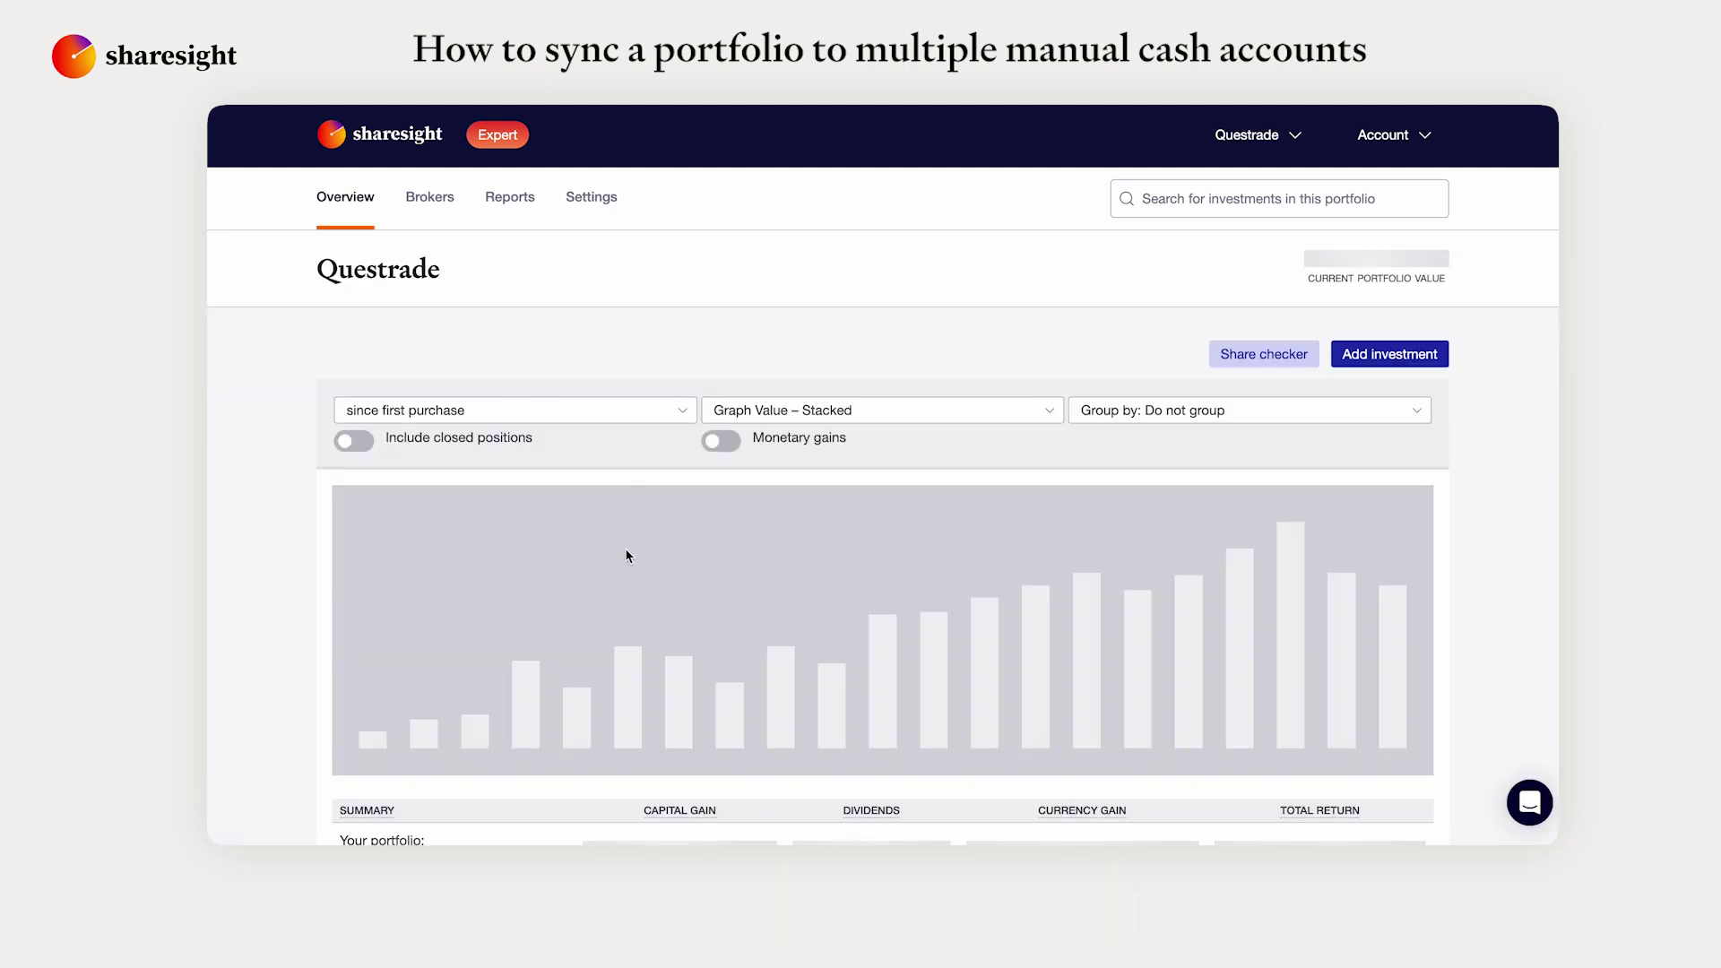
scroll(626, 556, down, 7)
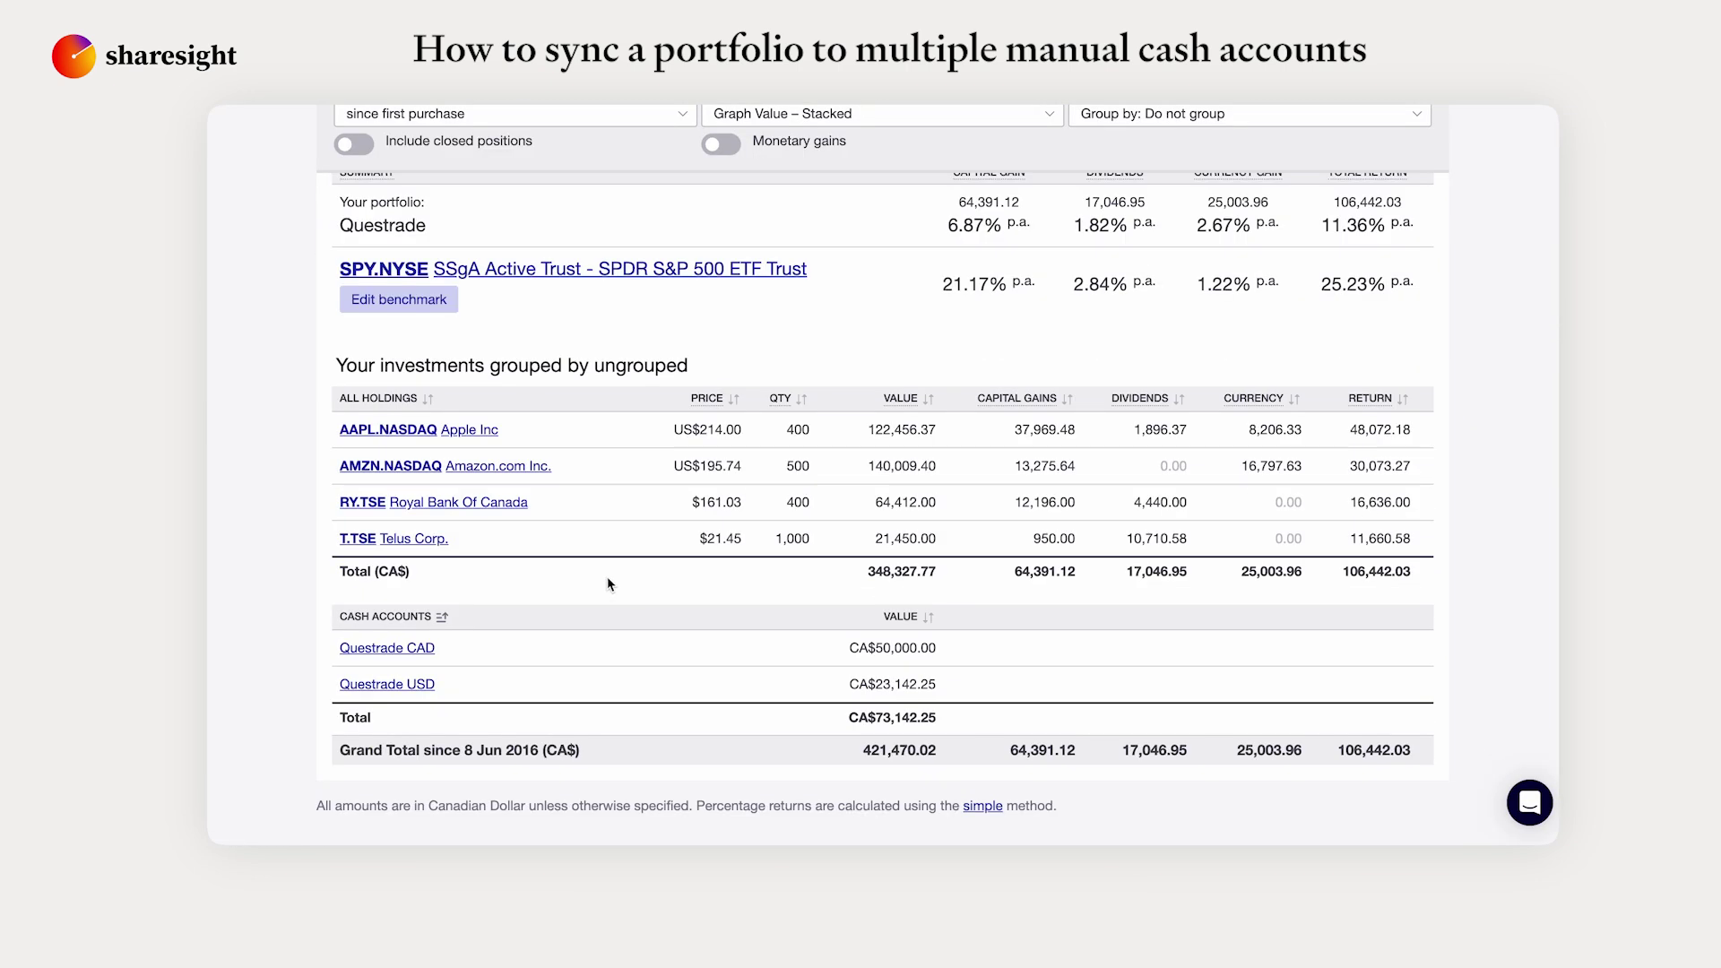
click(415, 466)
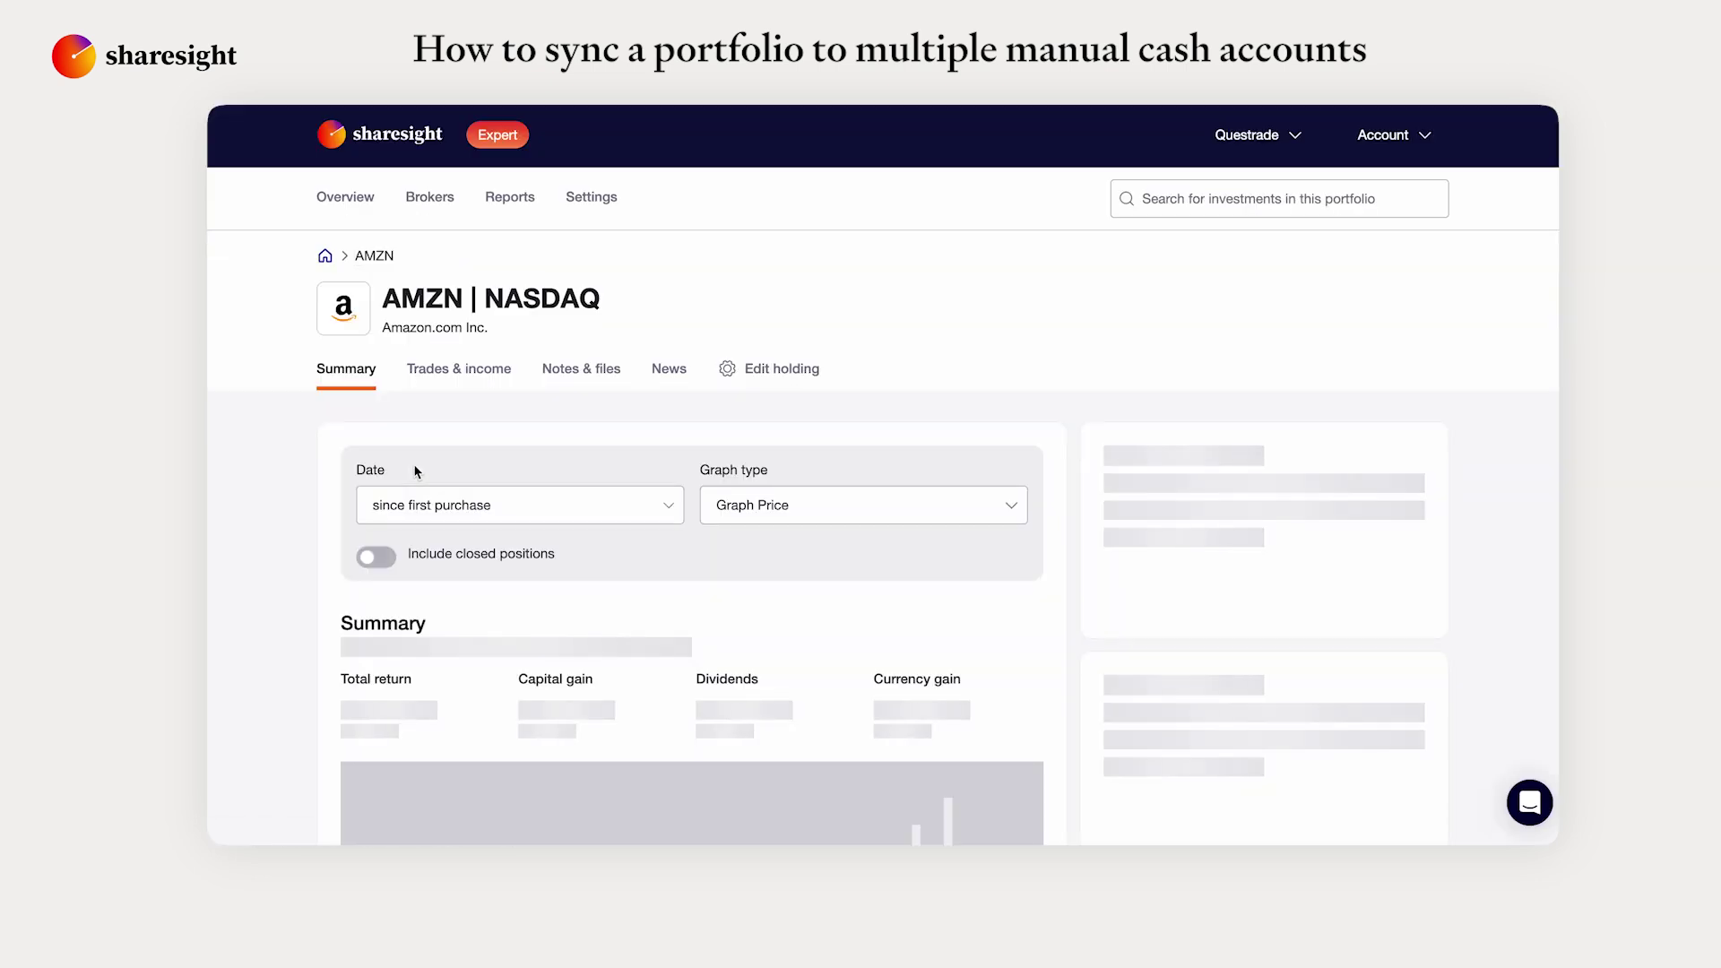
click(497, 381)
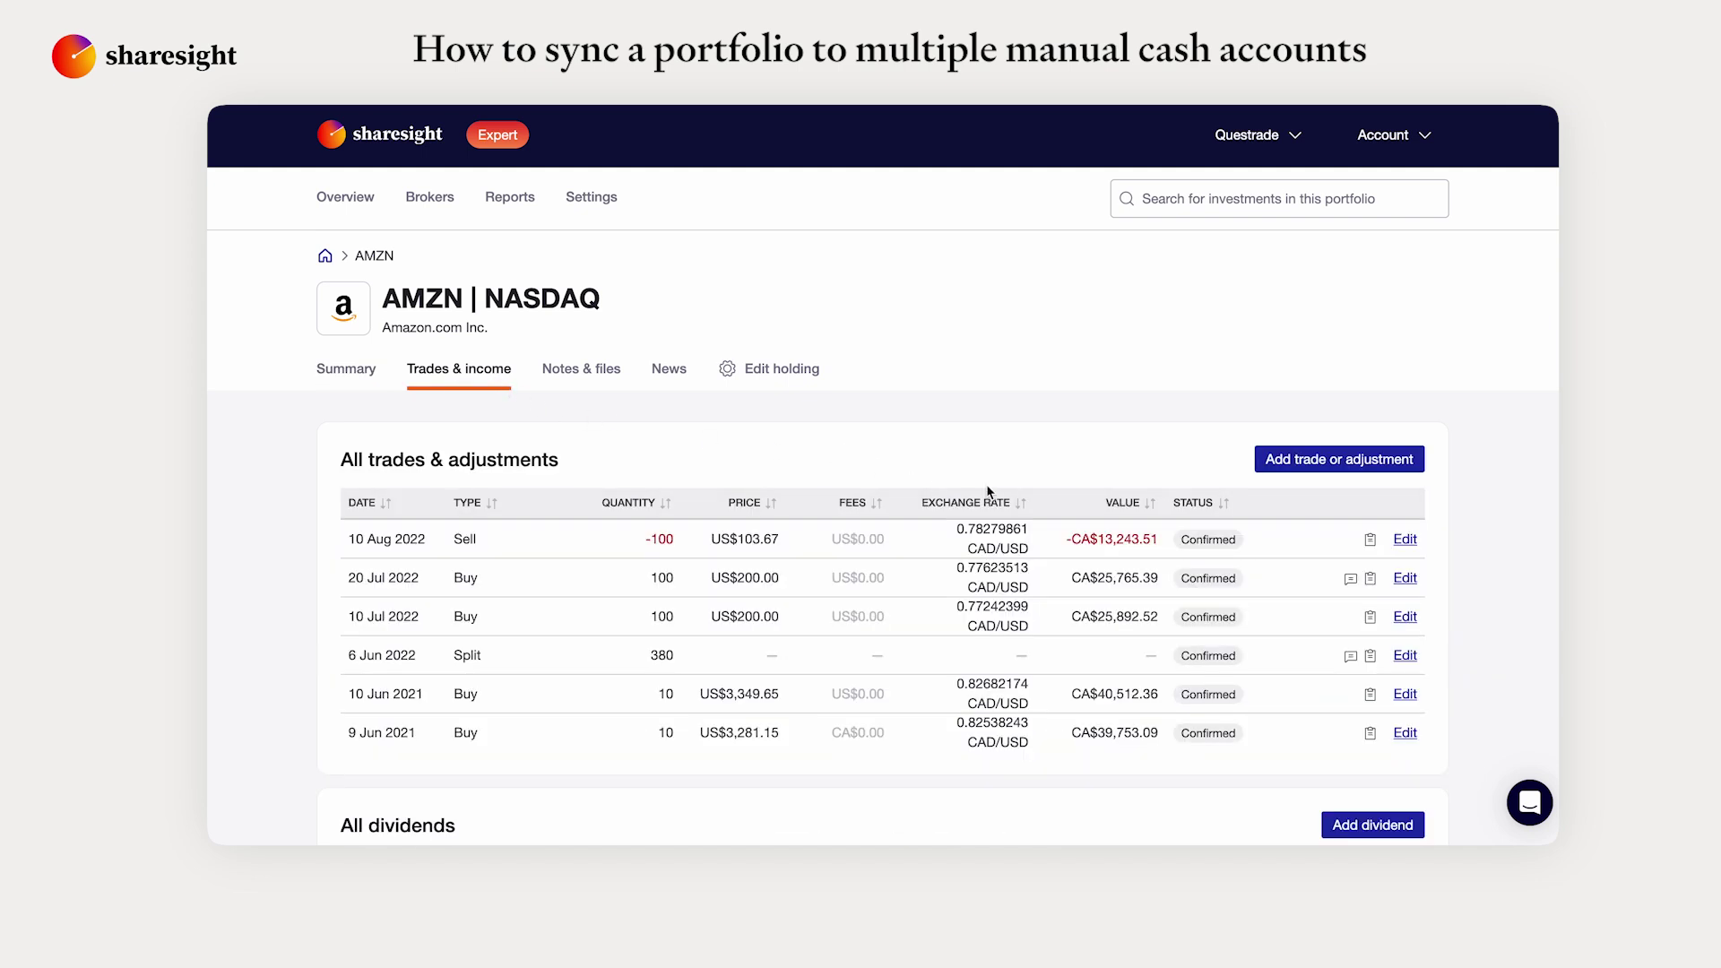
click(1408, 735)
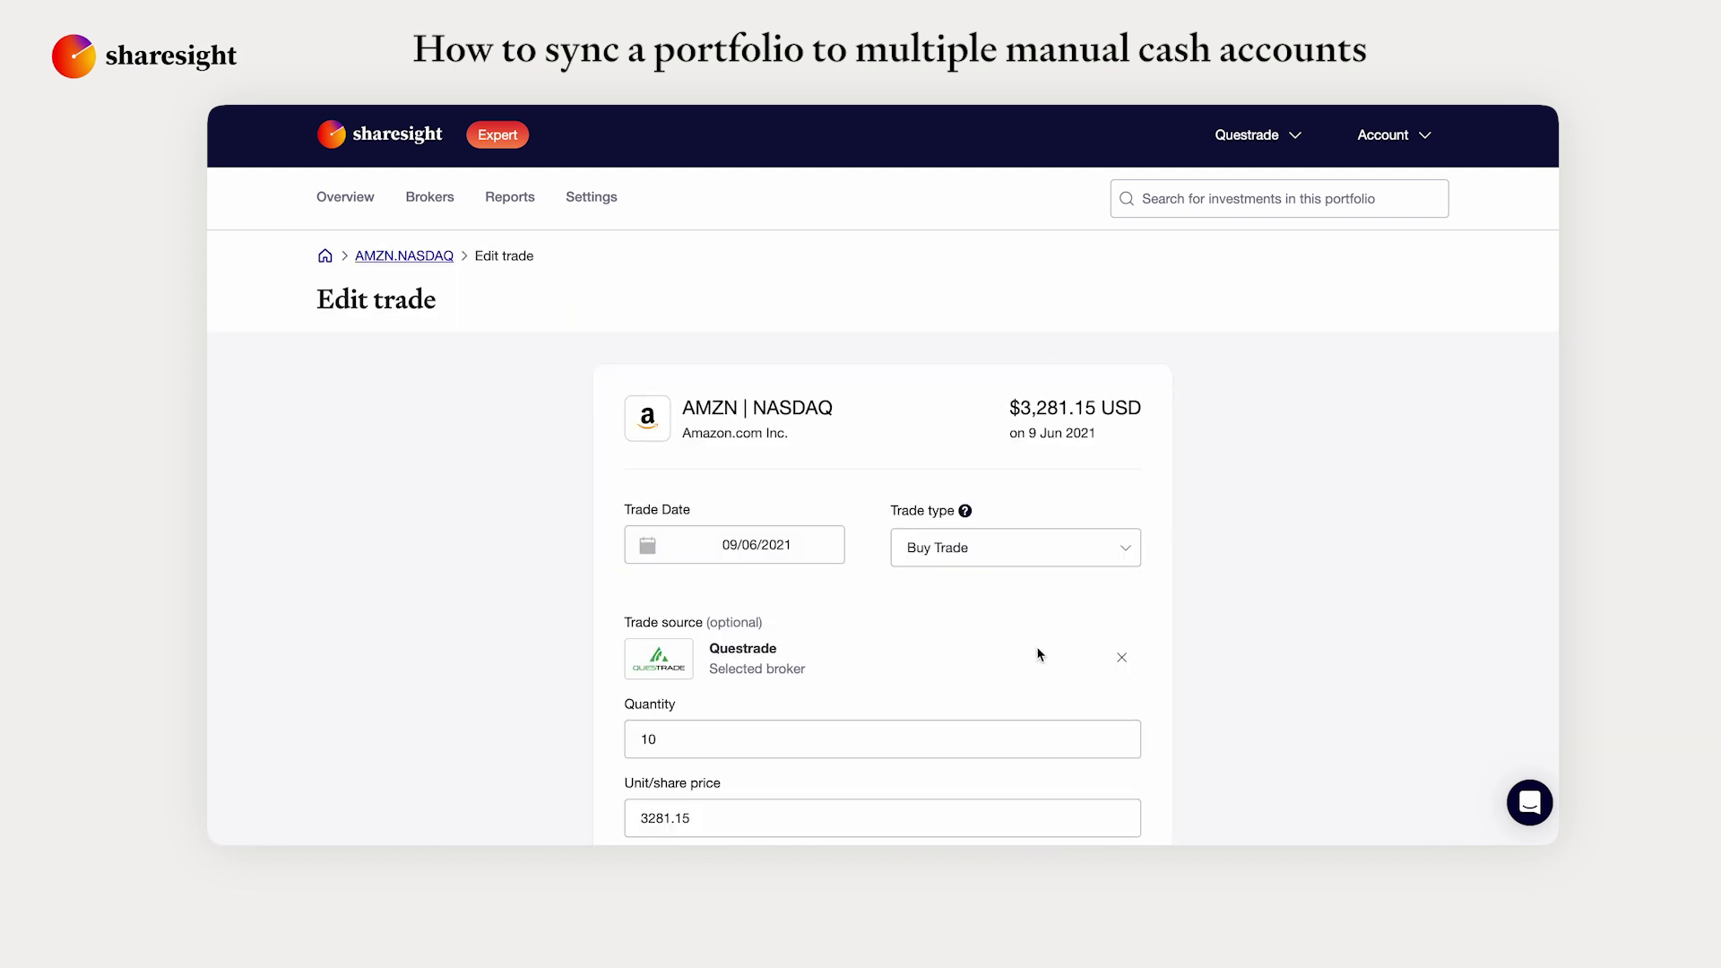
scroll(983, 652, down, 3)
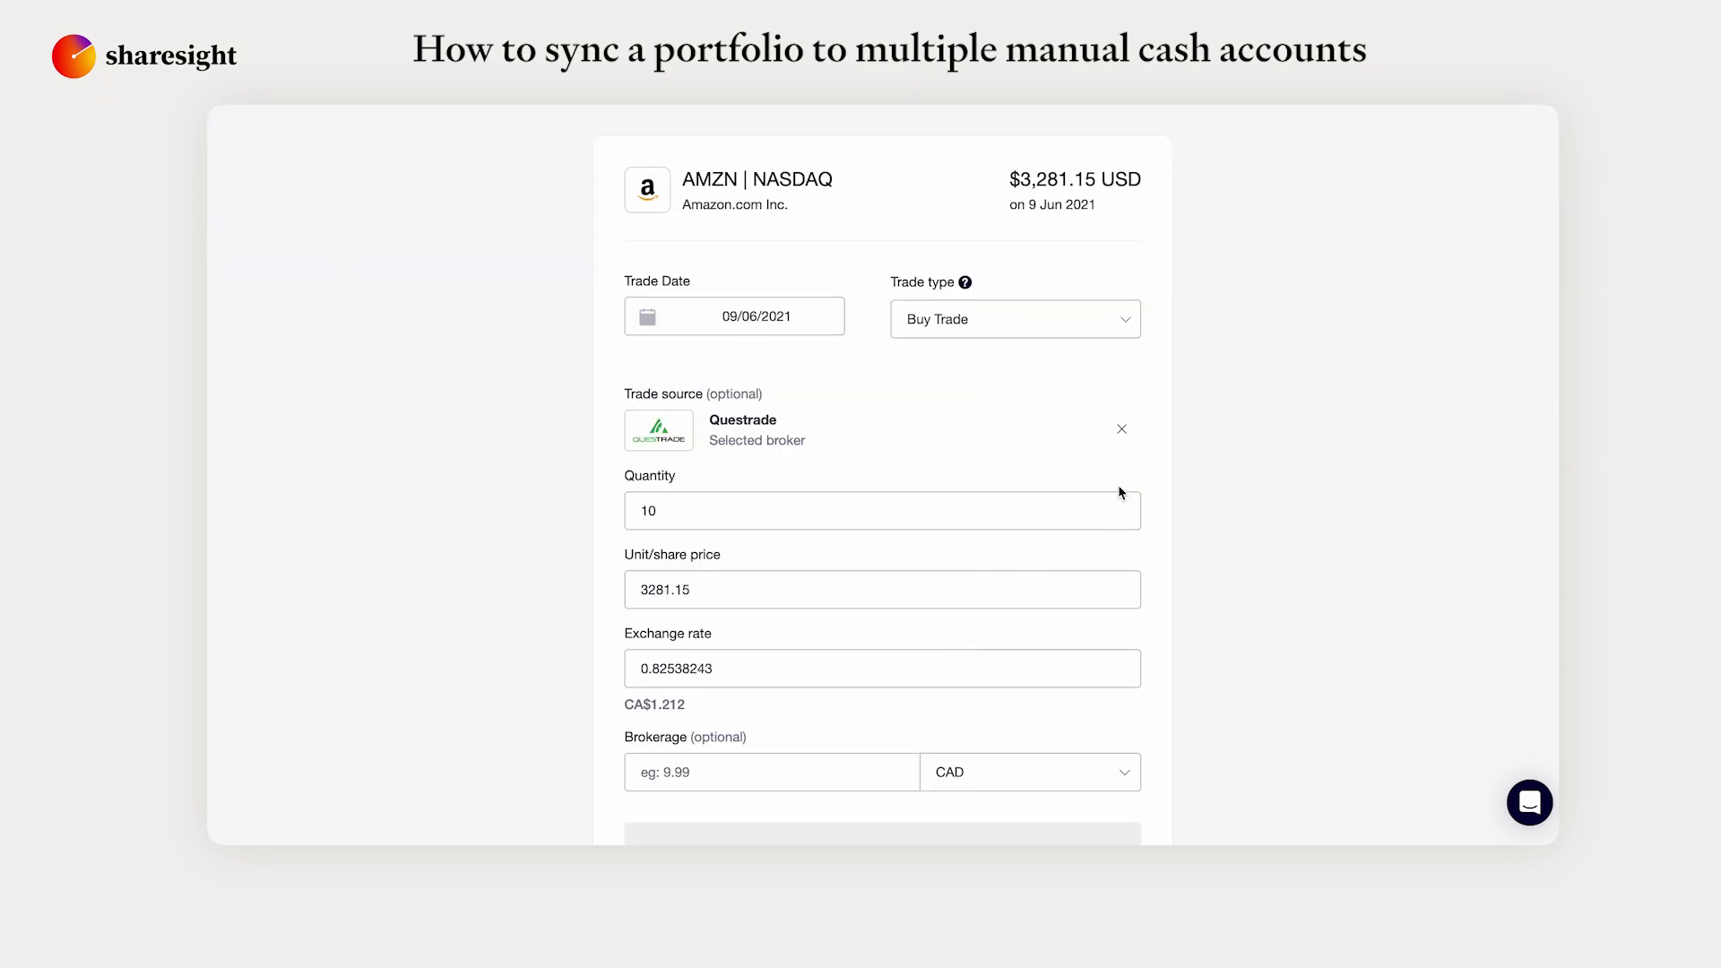
click(1118, 434)
scroll(1091, 561, down, 4)
click(992, 722)
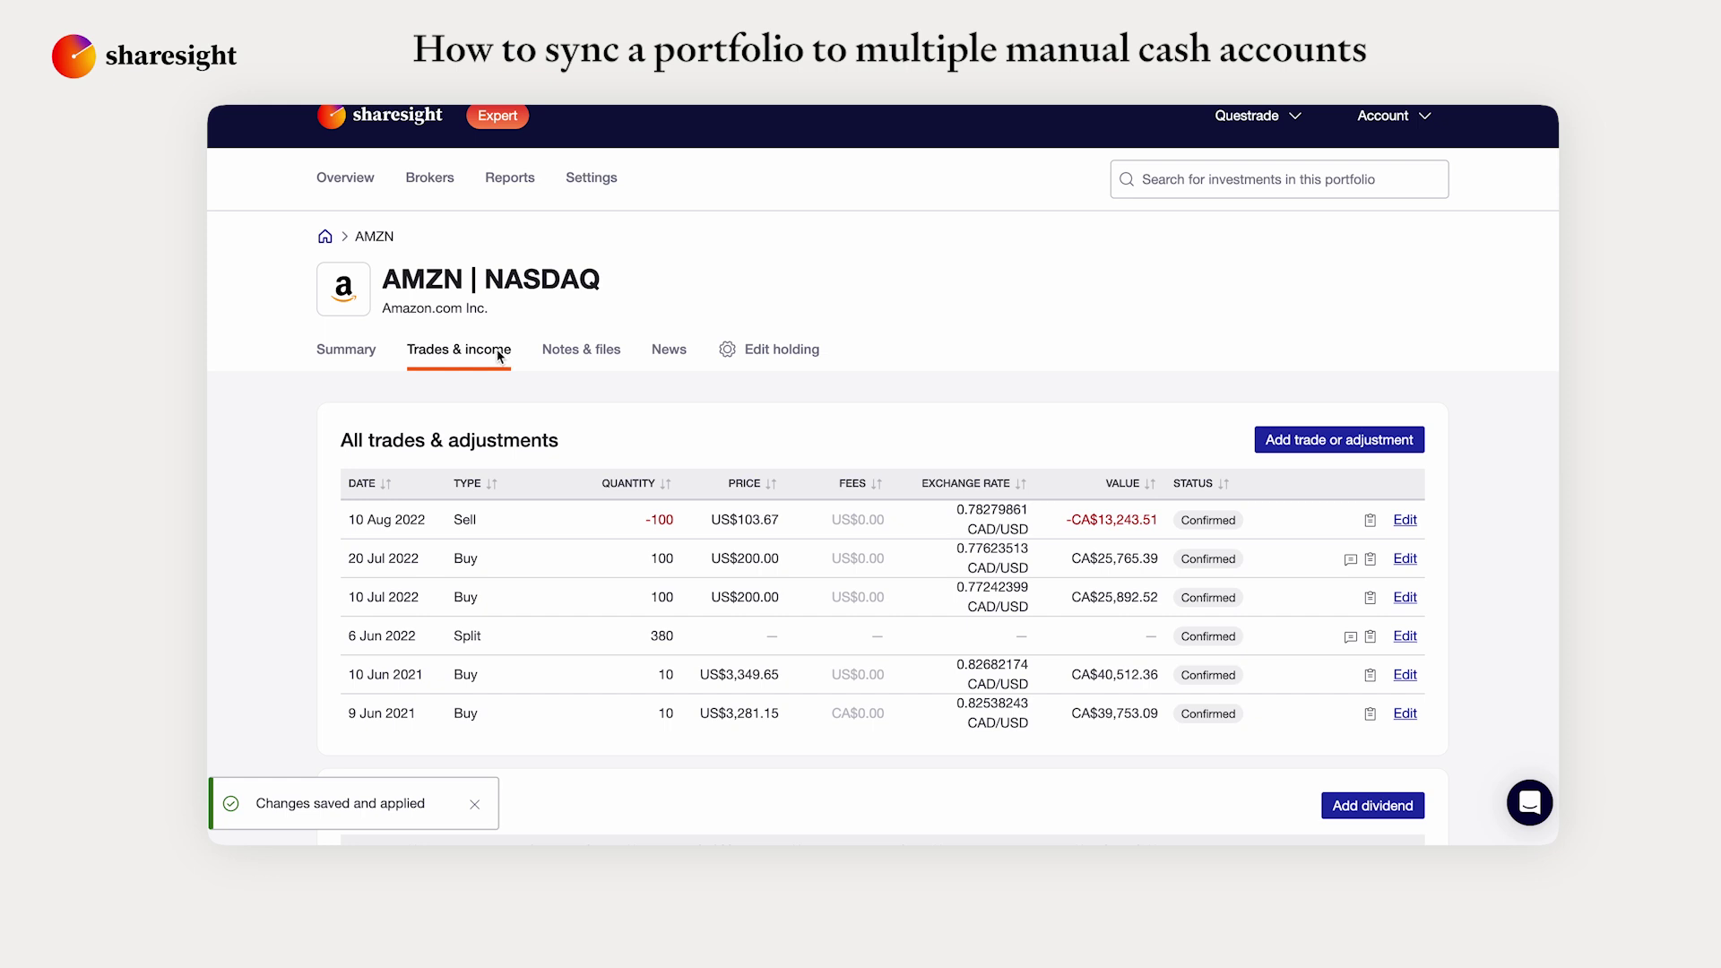
- Remove the Questrade trade source from the AMZN.NASDAQ buy trade dated 10 June 2021 and save the trade
click(1404, 676)
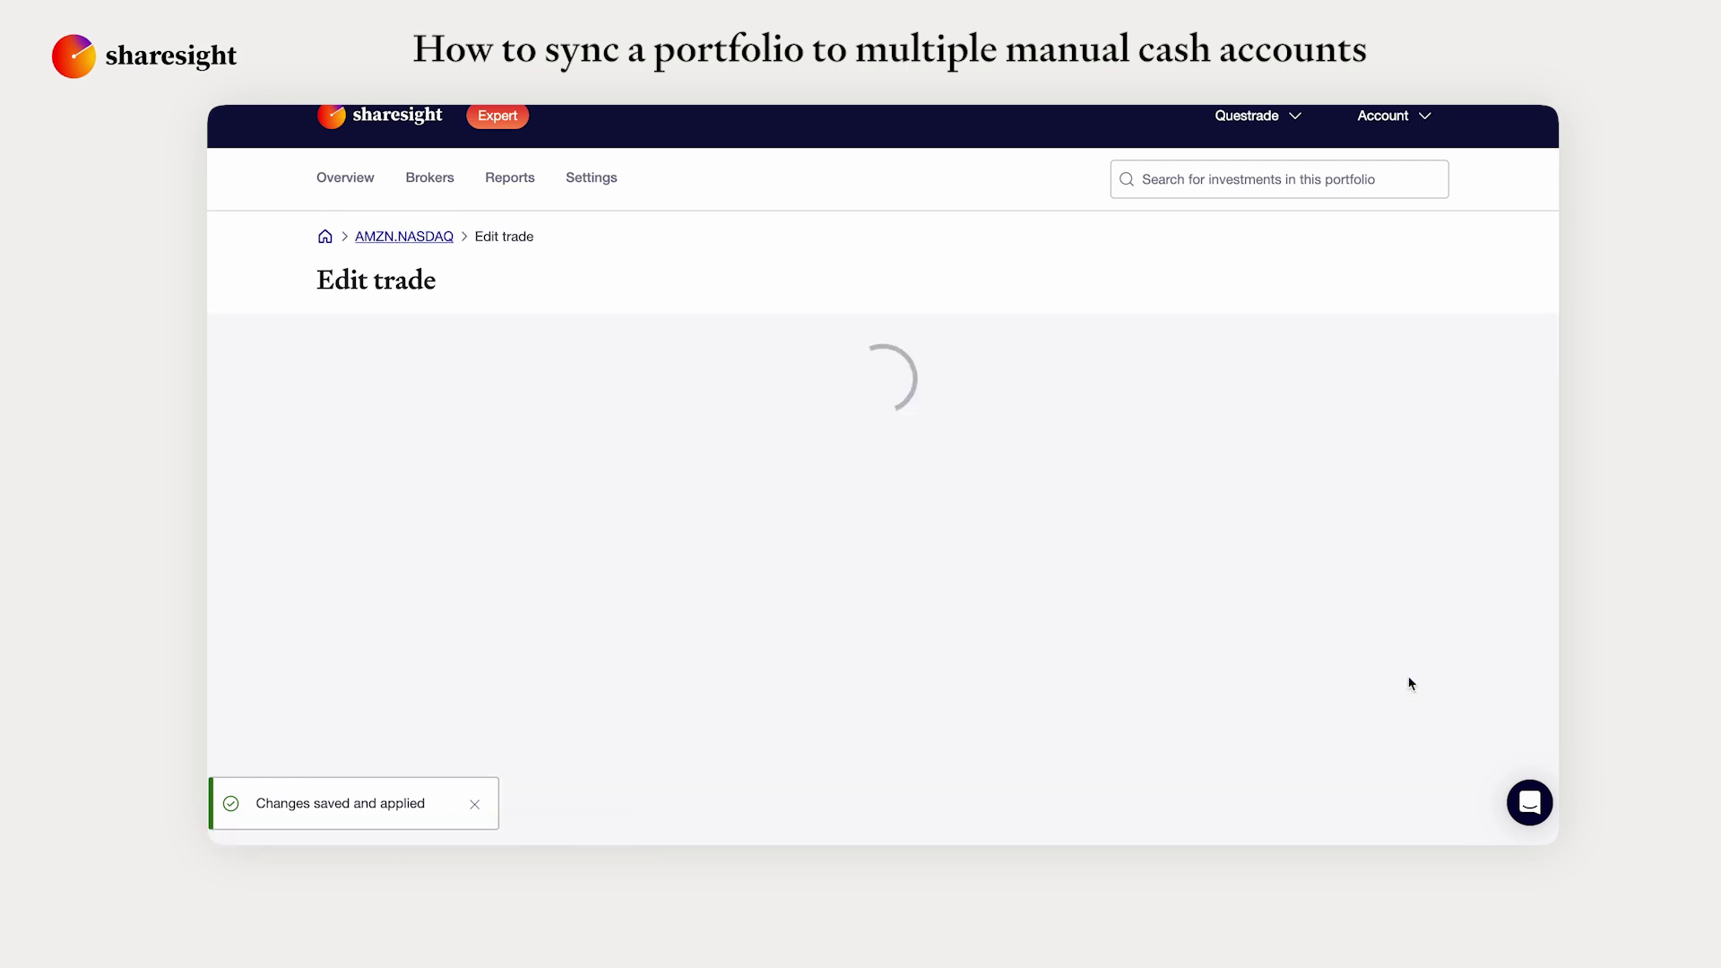
scroll(1120, 619, down, 1)
click(1122, 602)
scroll(1093, 611, down, 5)
click(980, 722)
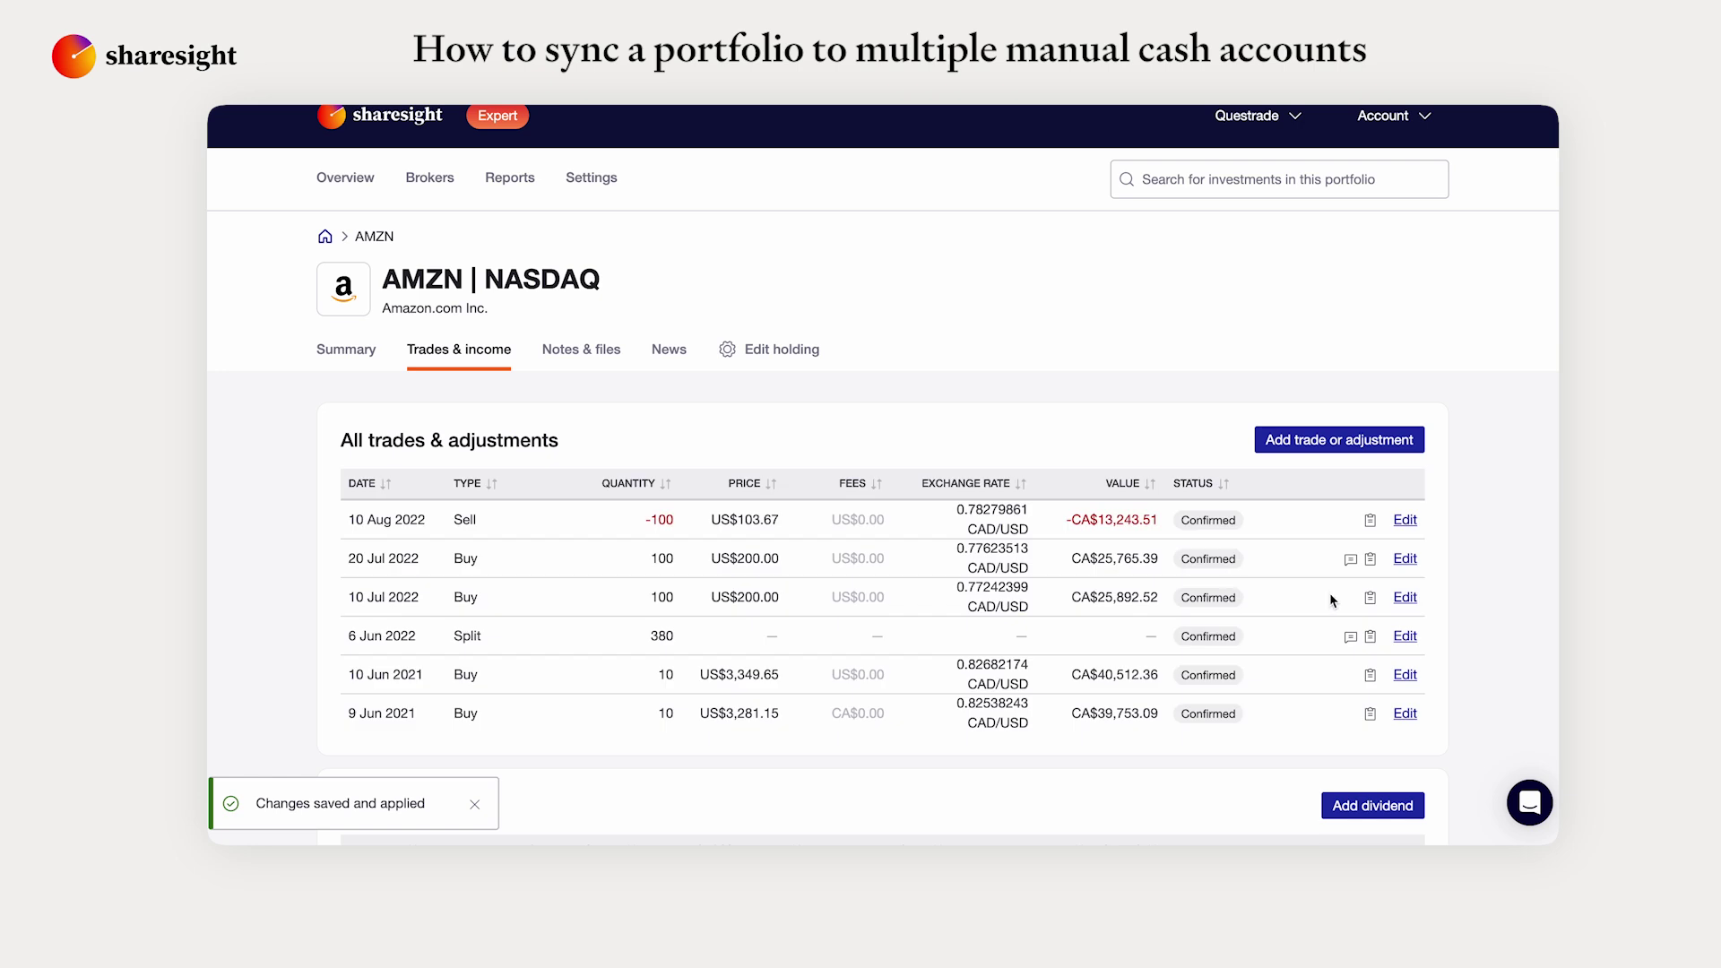
- Remove the Questrade trade source from the AMZN.NASDAQ buy trade dated 10 July 2022 and save the trade
click(1405, 597)
scroll(879, 515, down, 5)
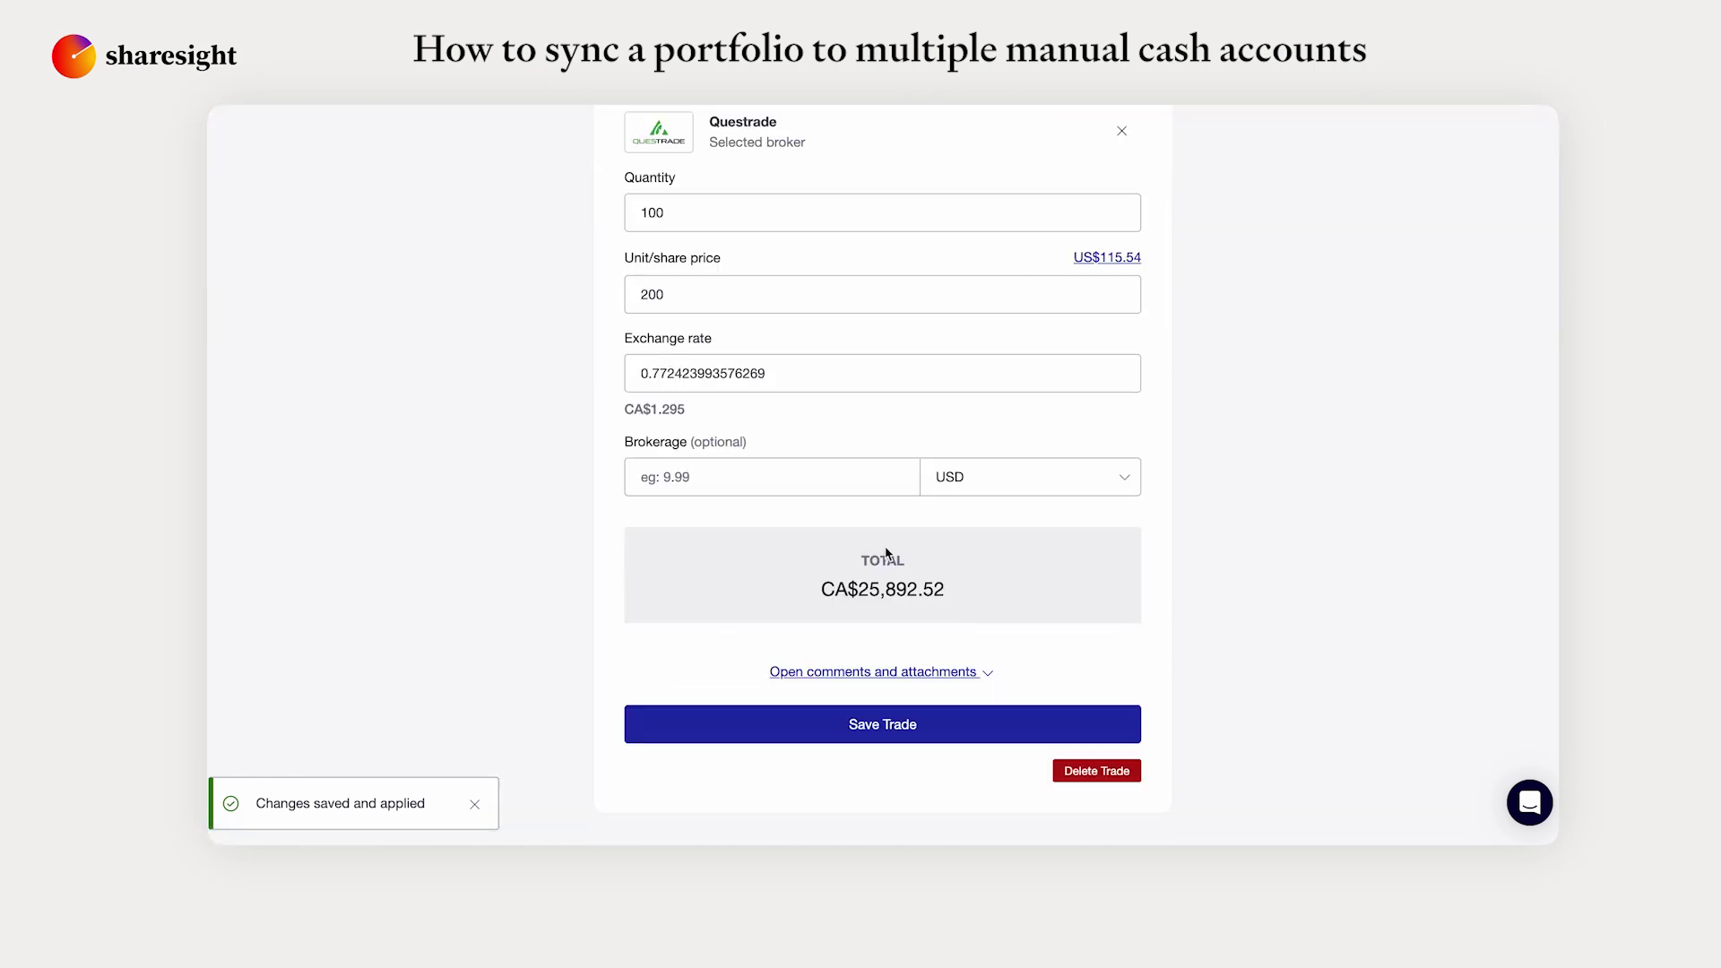
click(1121, 131)
click(1007, 720)
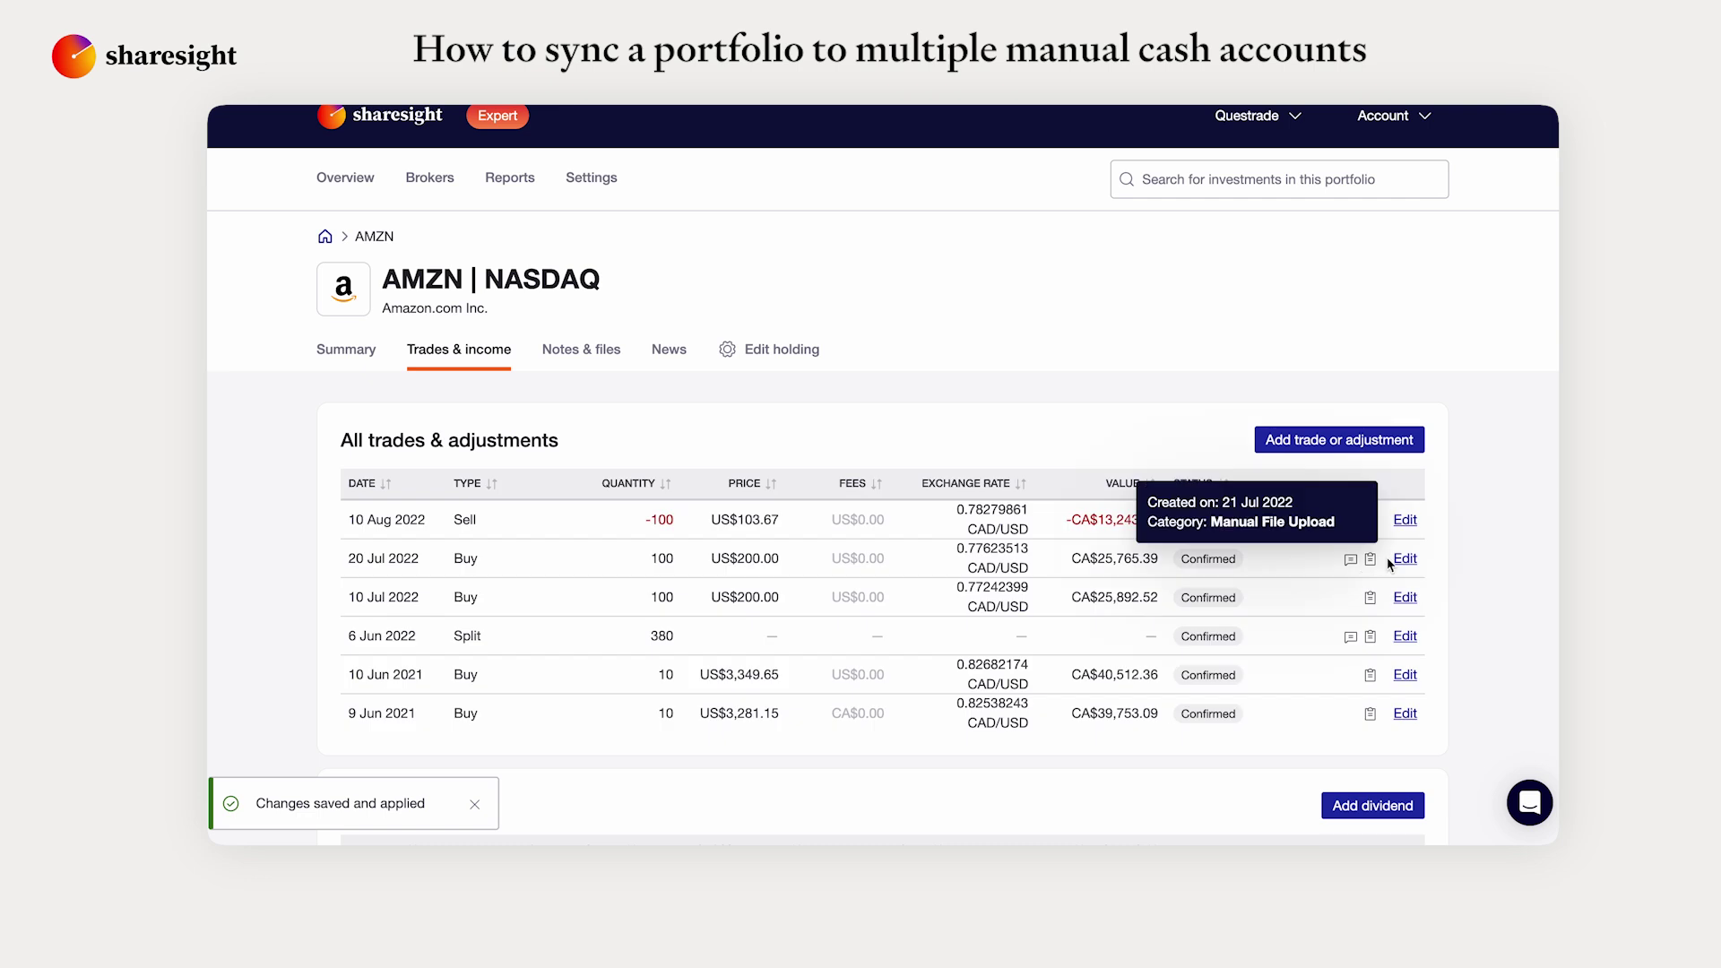
- Remove the Questrade trade source from the AMZN.NASDAQ buy trade dated 20 July 2022 and save the trade
click(1380, 556)
click(1120, 638)
scroll(1003, 696, down, 10)
click(995, 722)
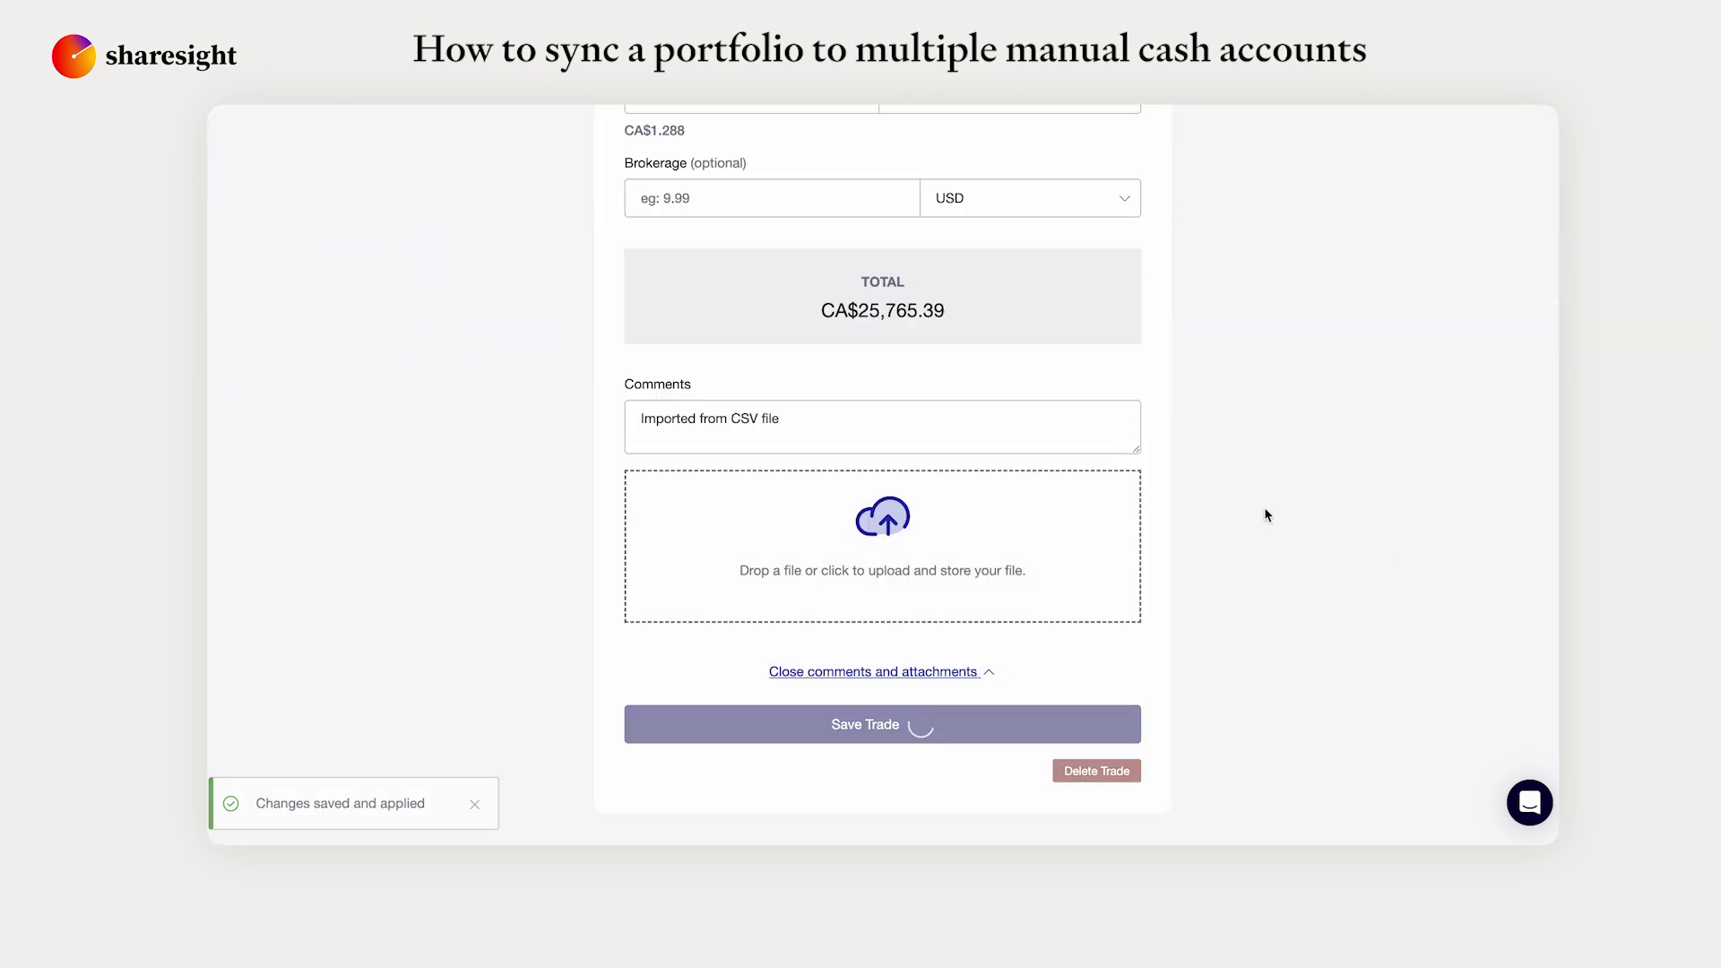
- Remove the Questrade trade source from the AMZN.NASDAQ sell trade dated 10 August 2022 and save the trade
click(1408, 524)
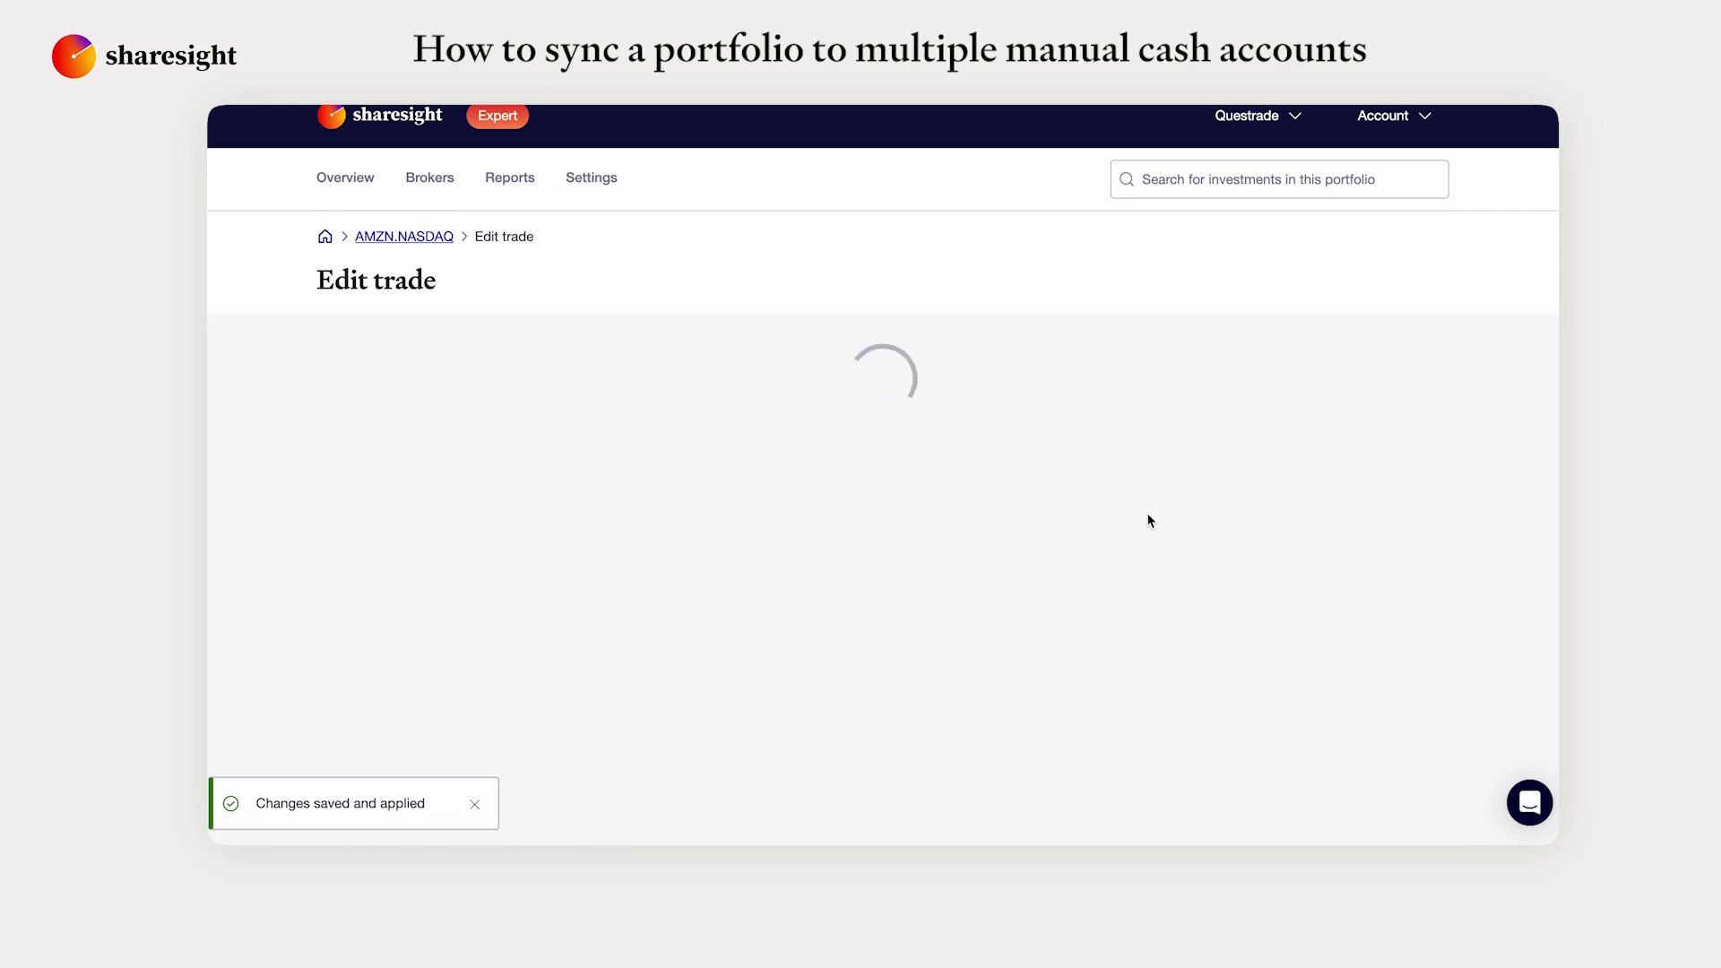
scroll(1024, 551, down, 3)
scroll(1024, 550, down, 2)
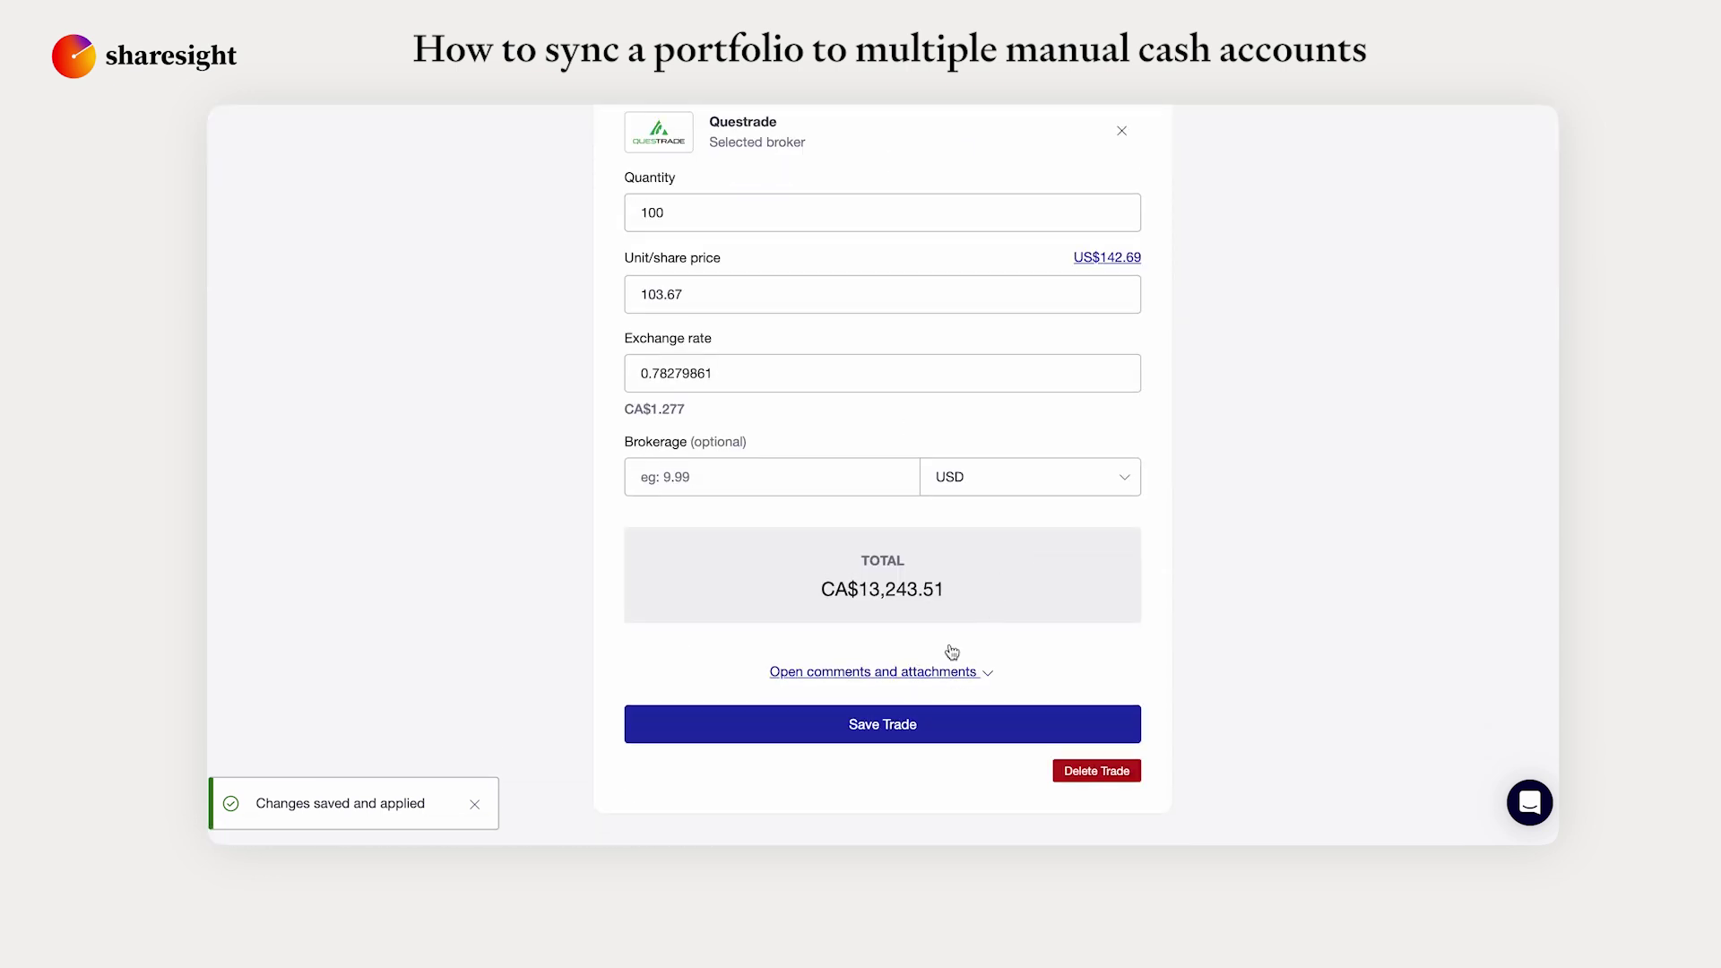
click(1127, 135)
click(983, 722)
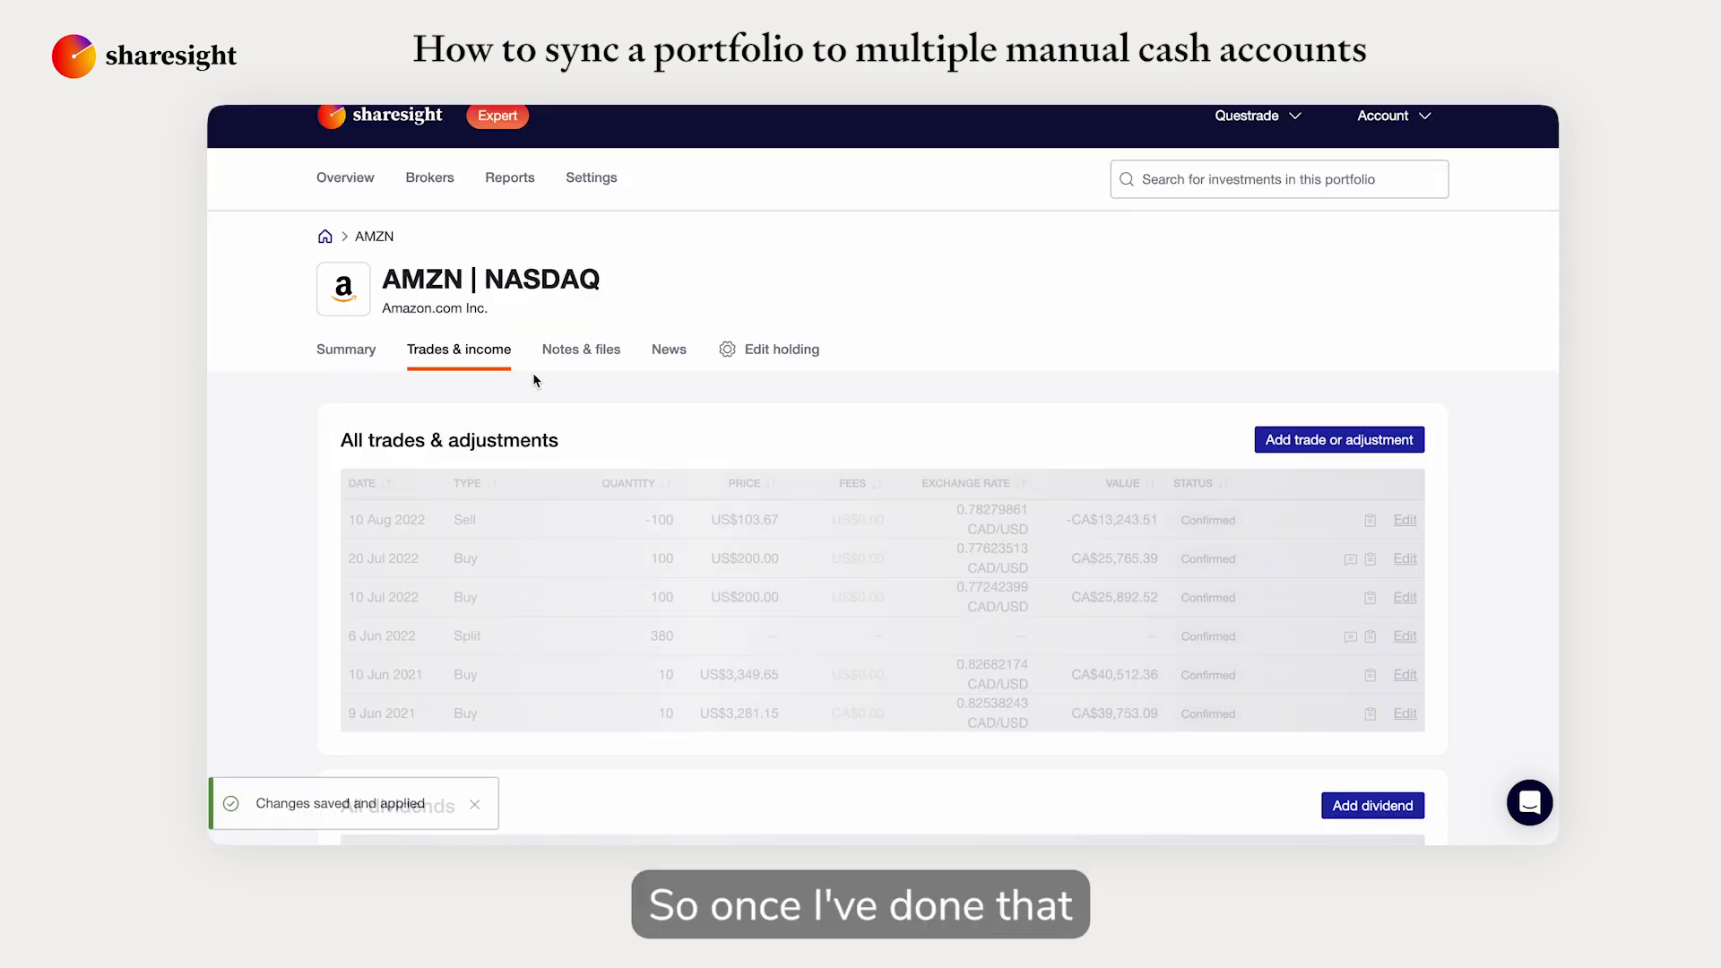
- Sync the portfolio's trades into the Questrade CAD cash account without setting a start date
click(389, 363)
scroll(400, 489, down, 5)
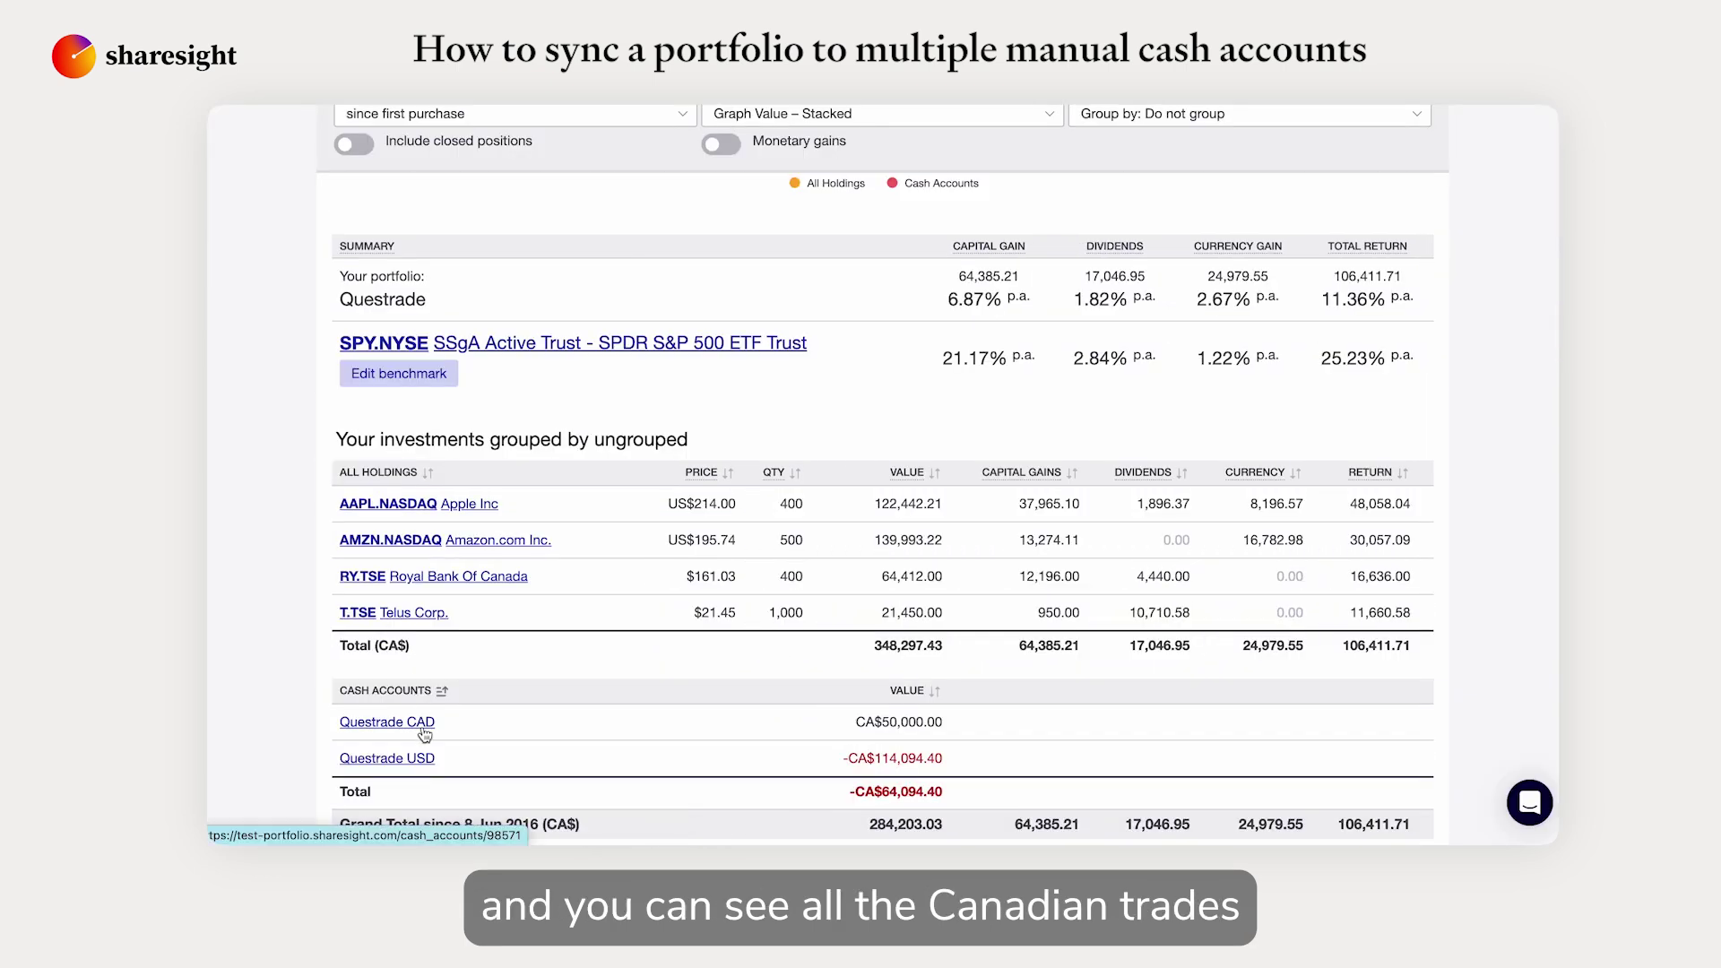
click(425, 728)
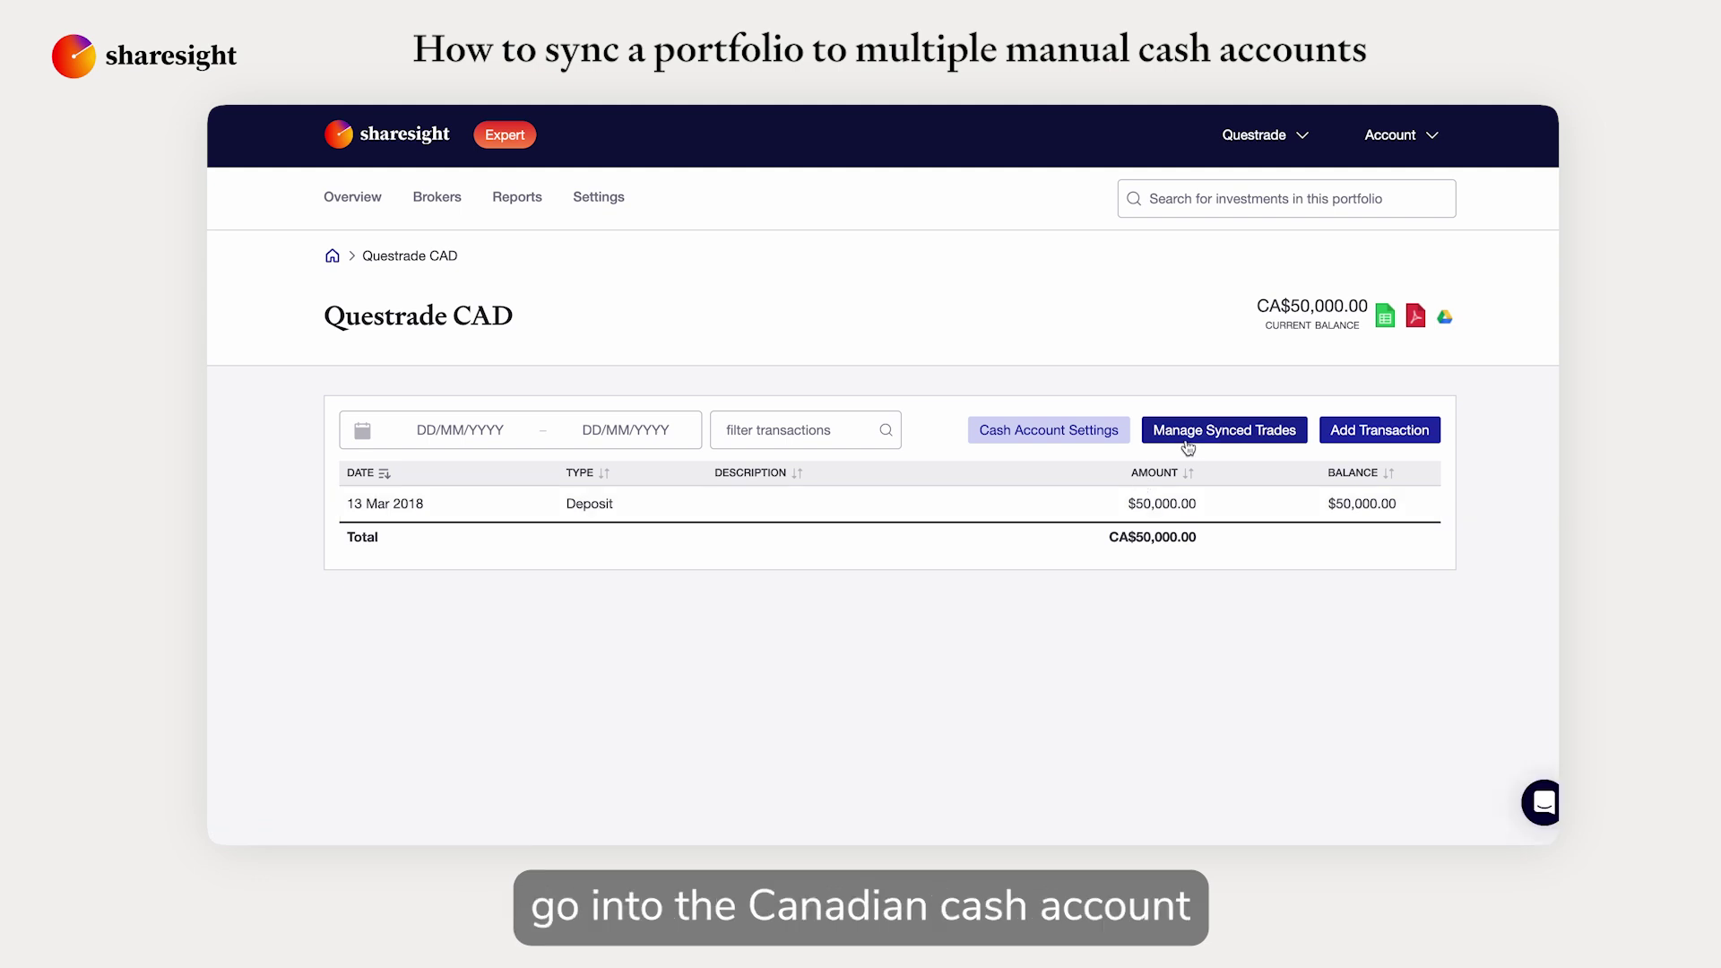
click(1205, 434)
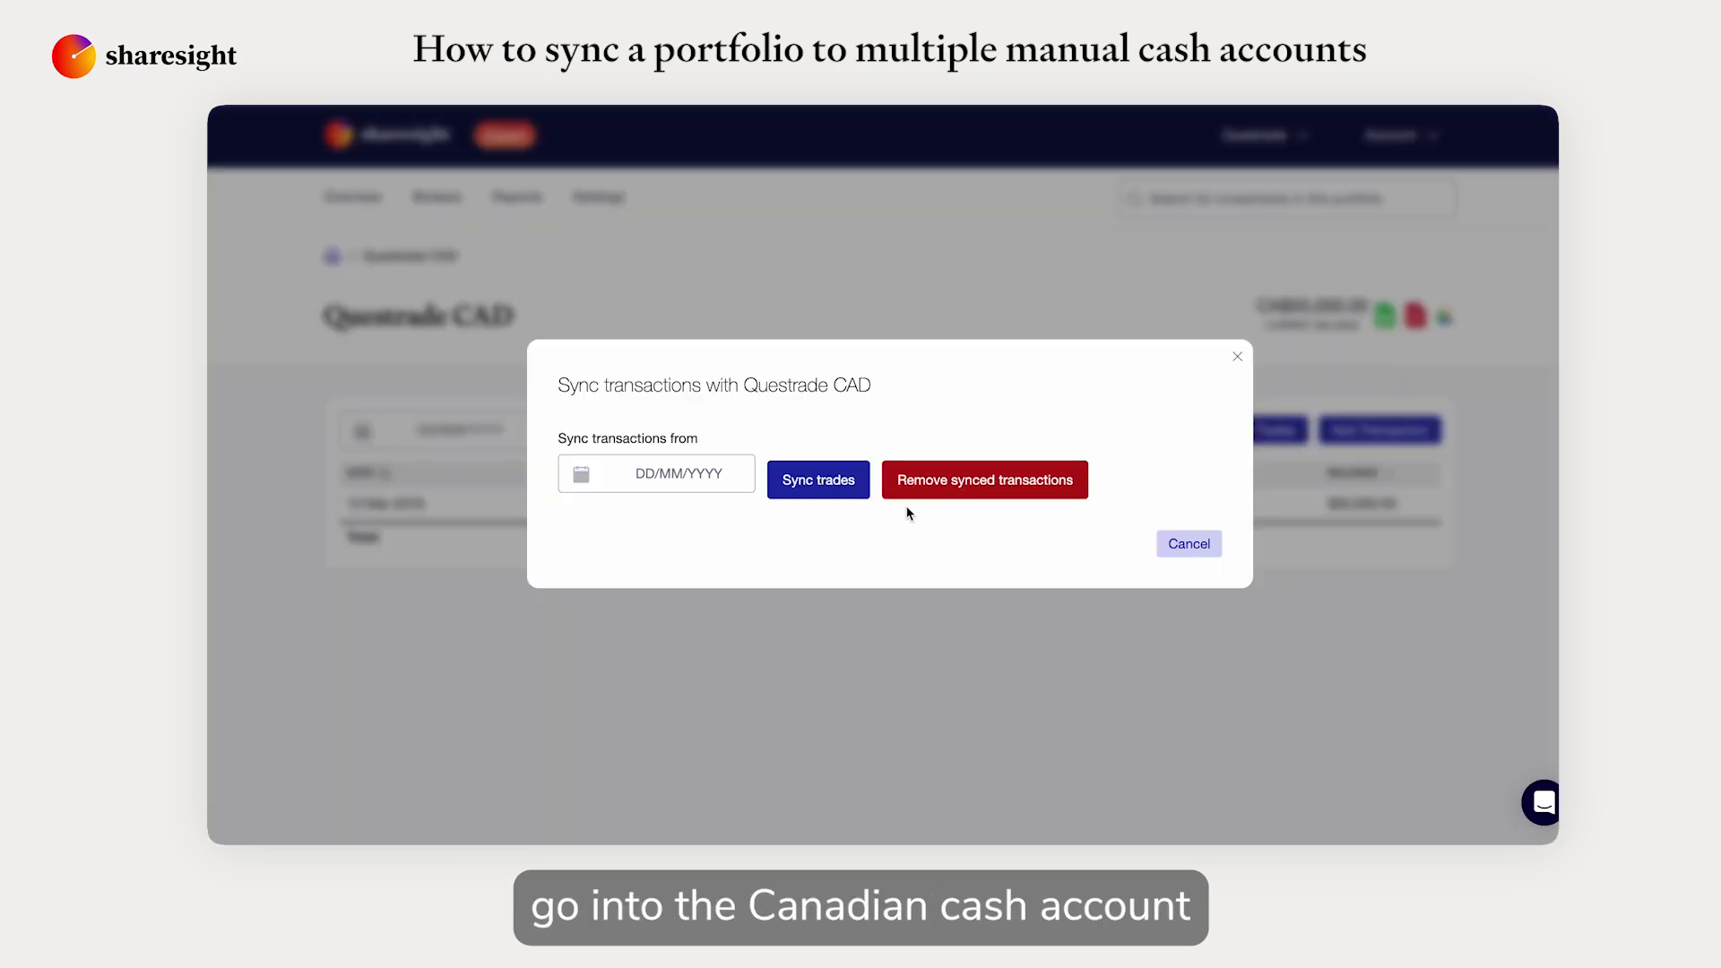
click(818, 484)
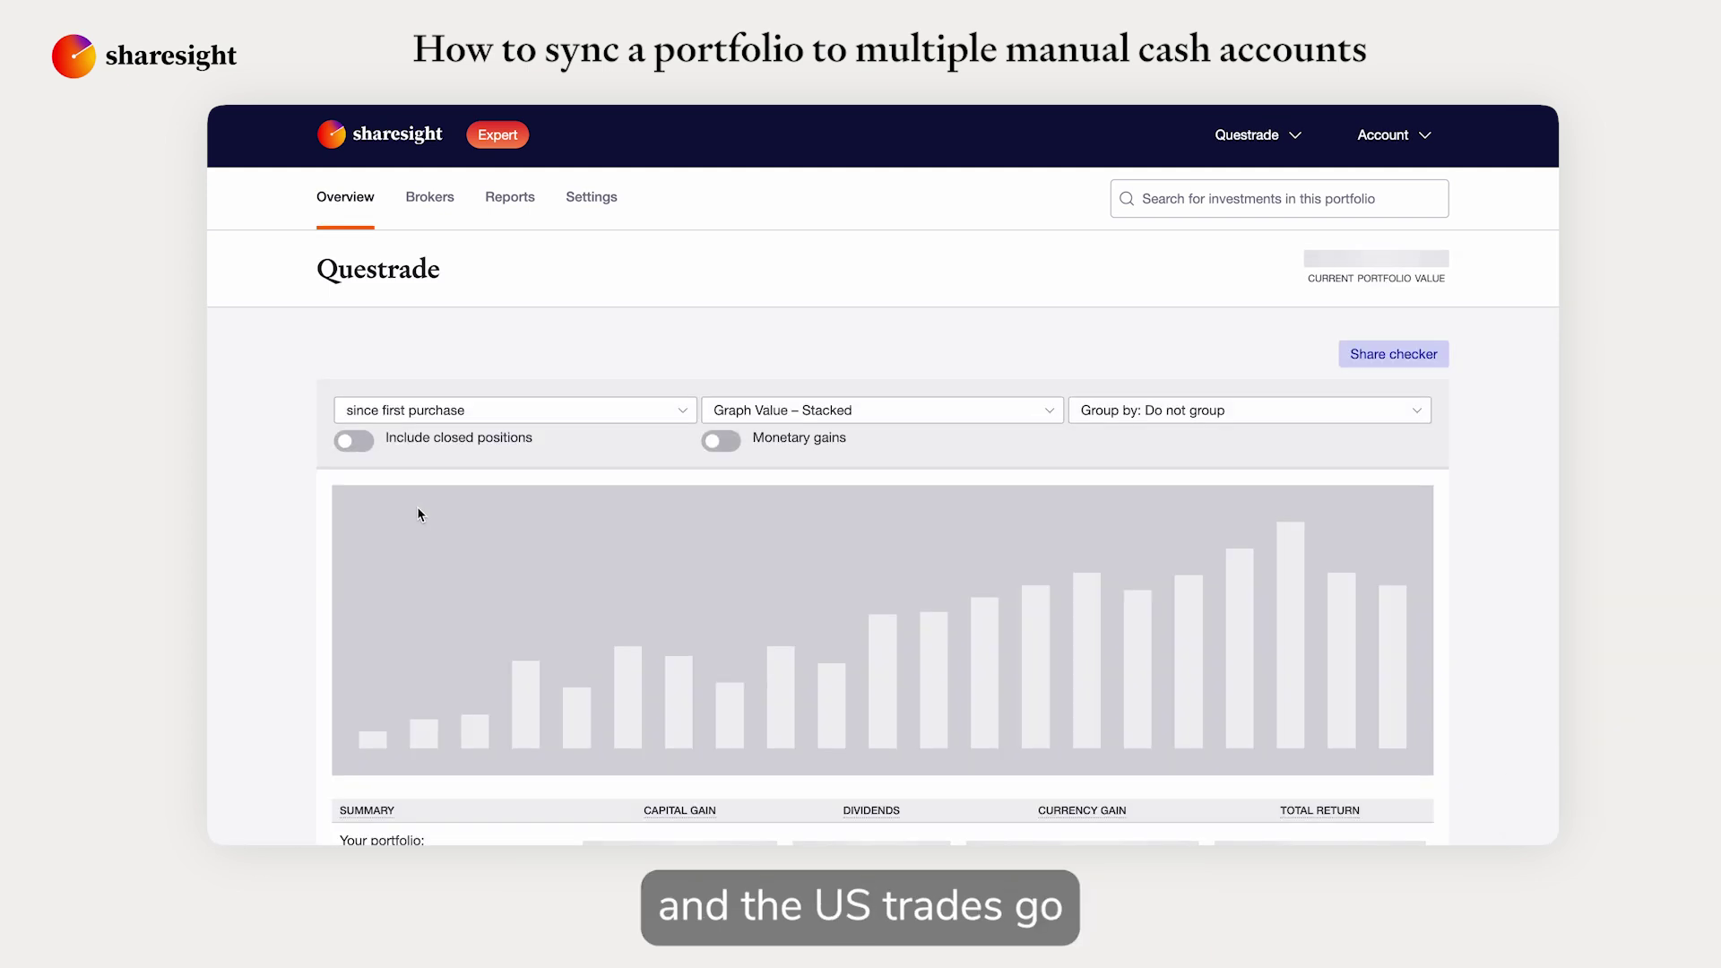
- Sync the portfolio's trades into the Questrade USD cash account without setting a start date
scroll(417, 507, down, 5)
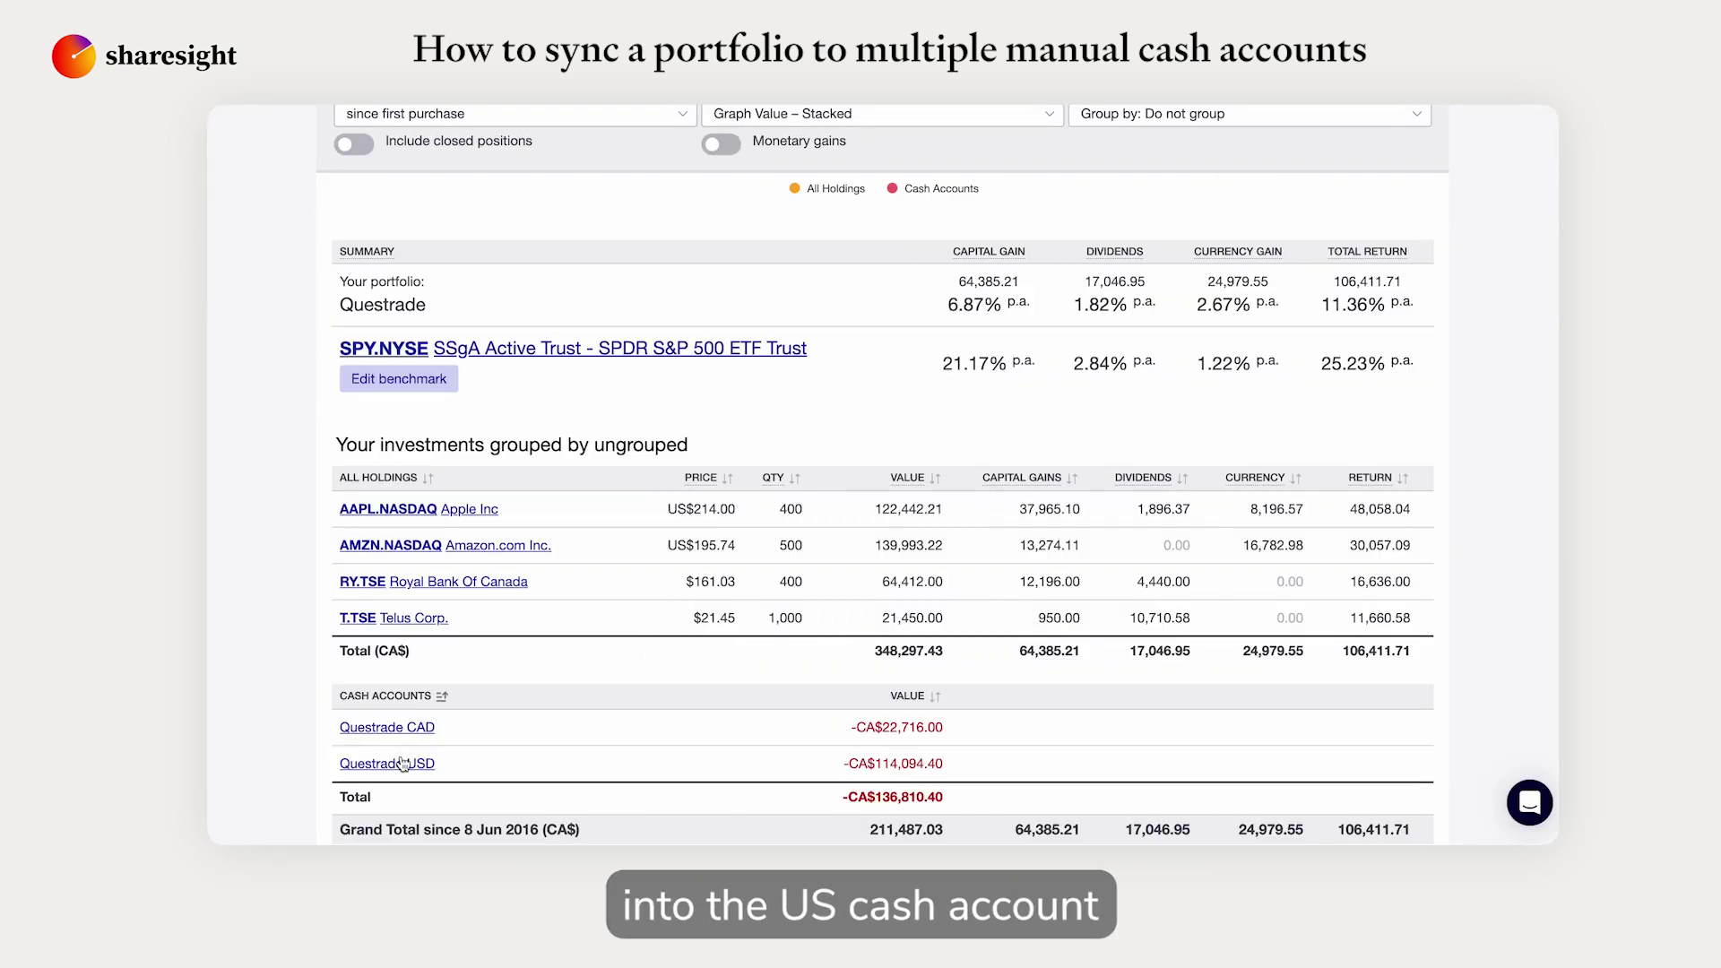
click(403, 763)
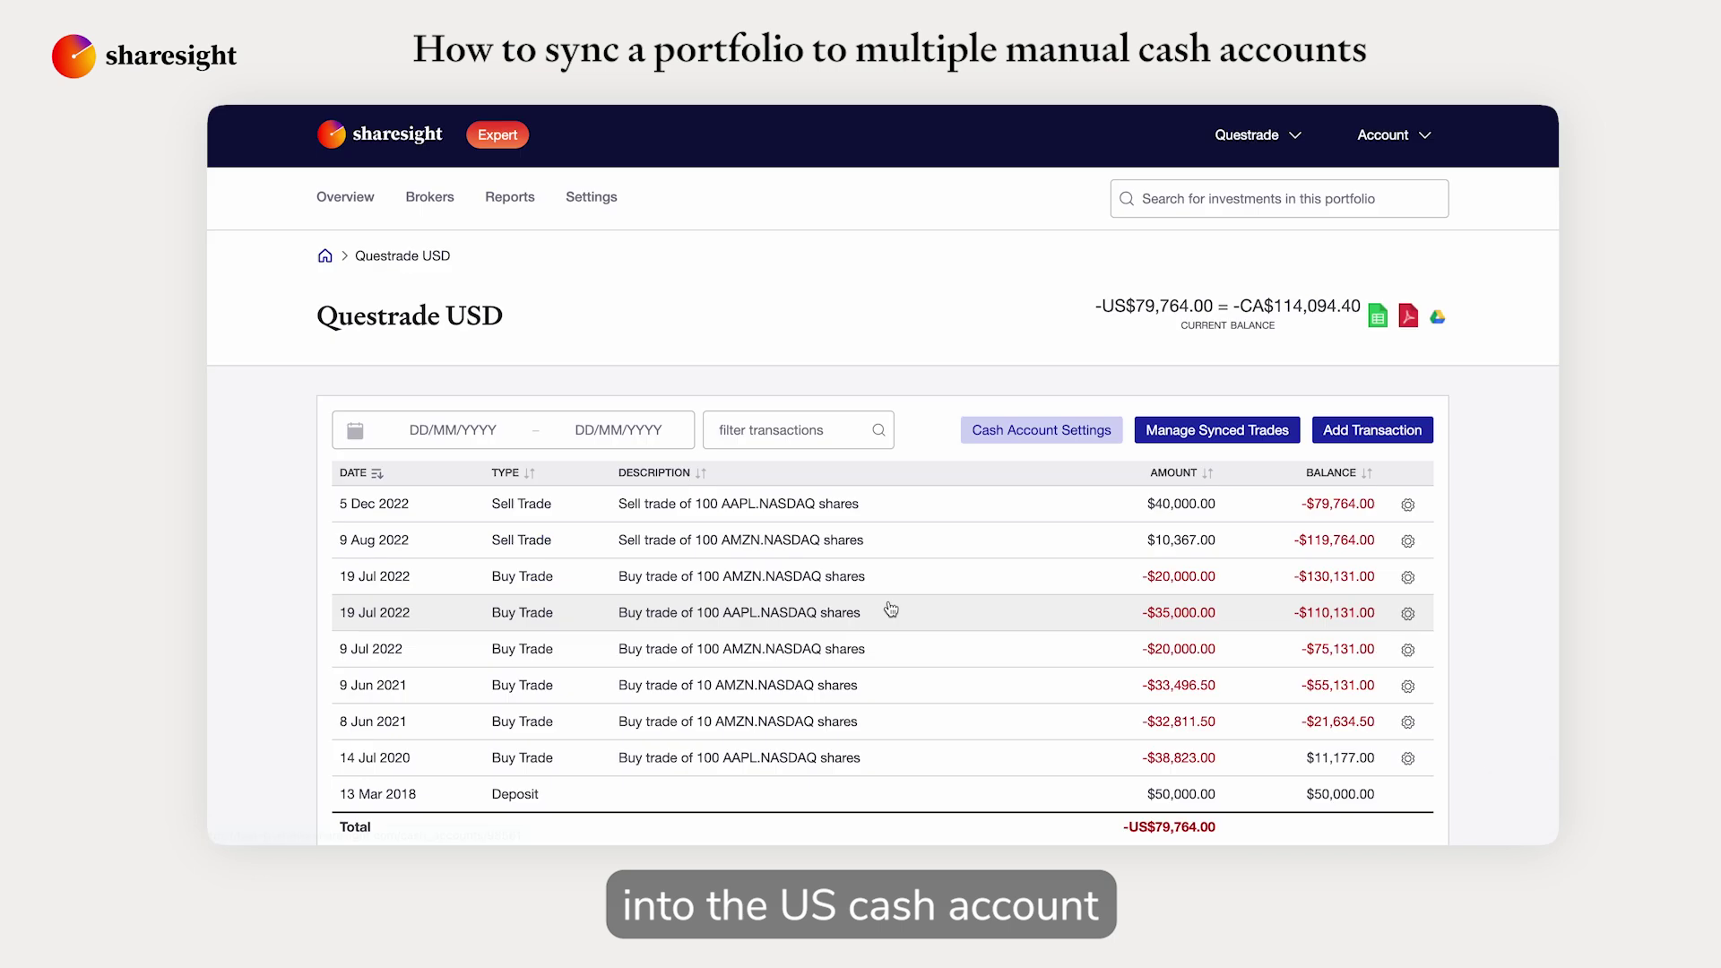
click(1256, 434)
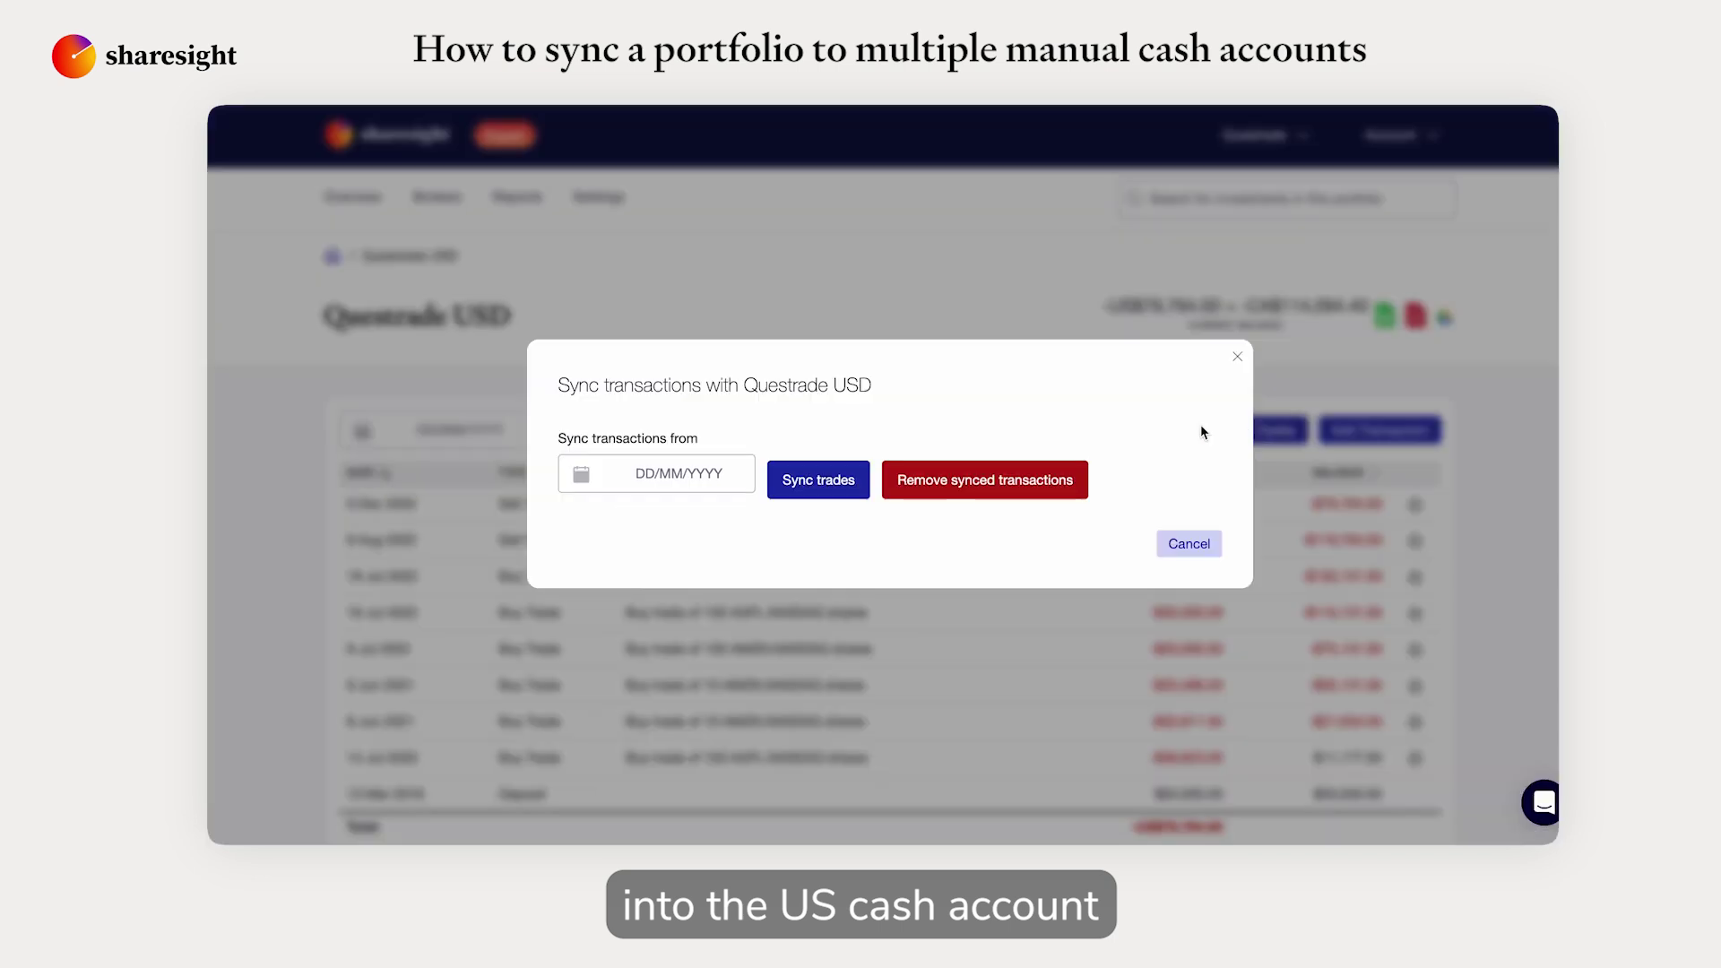
click(841, 474)
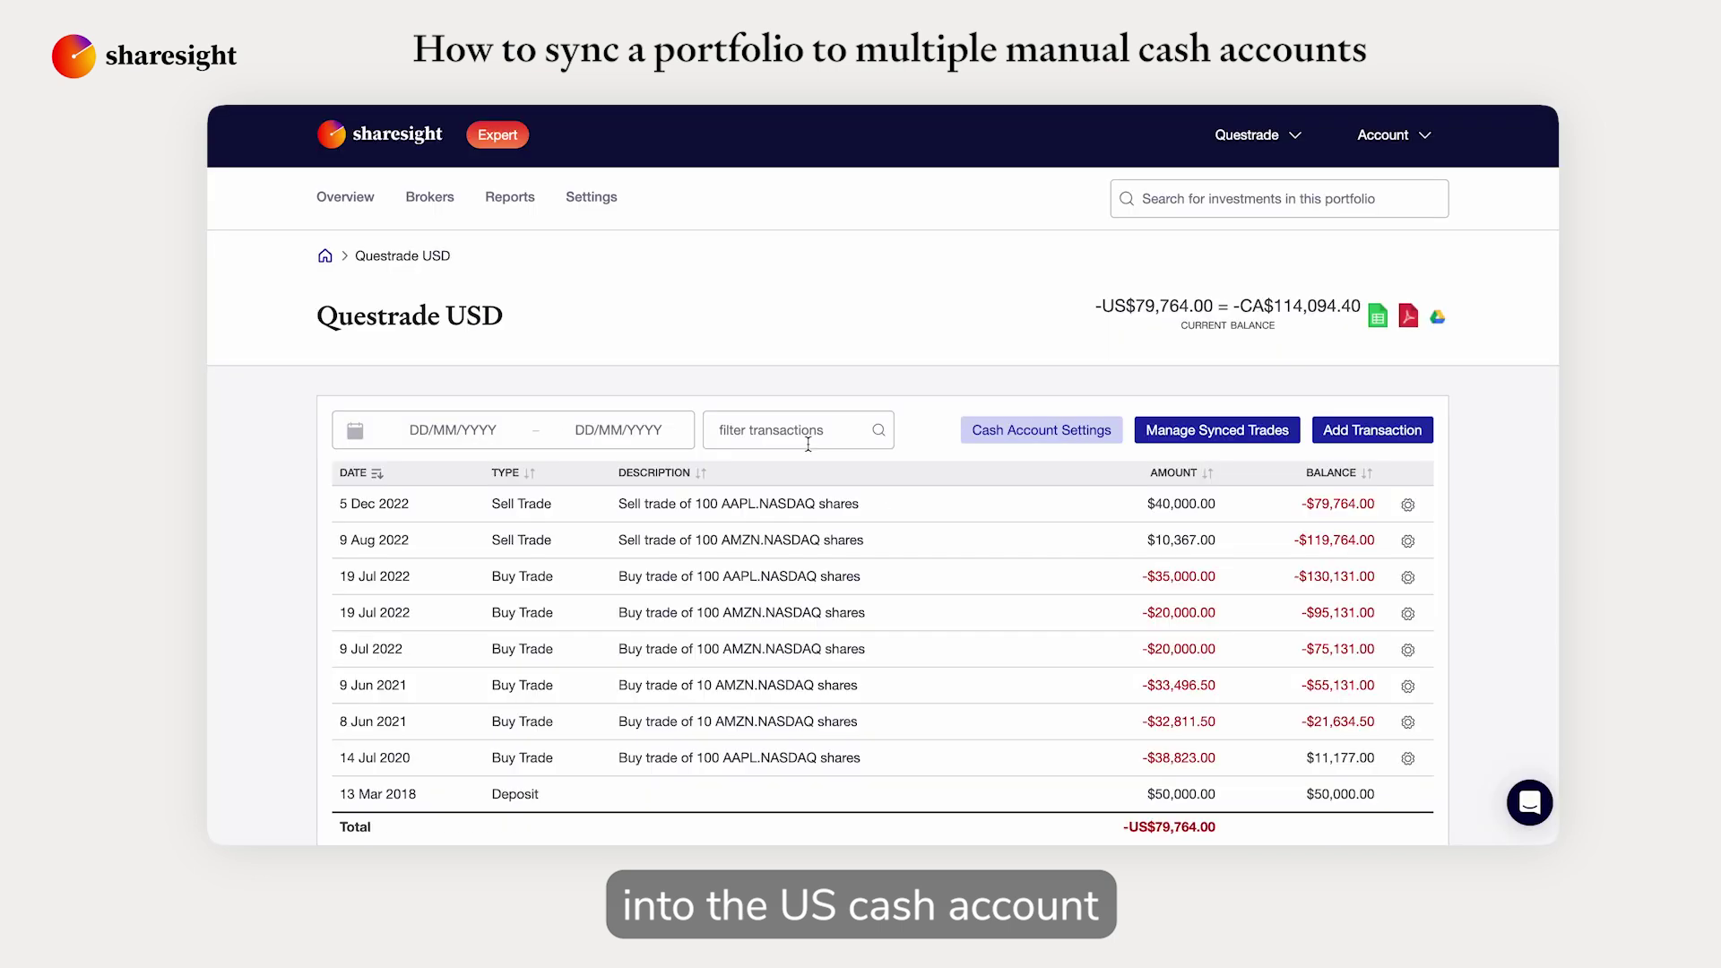